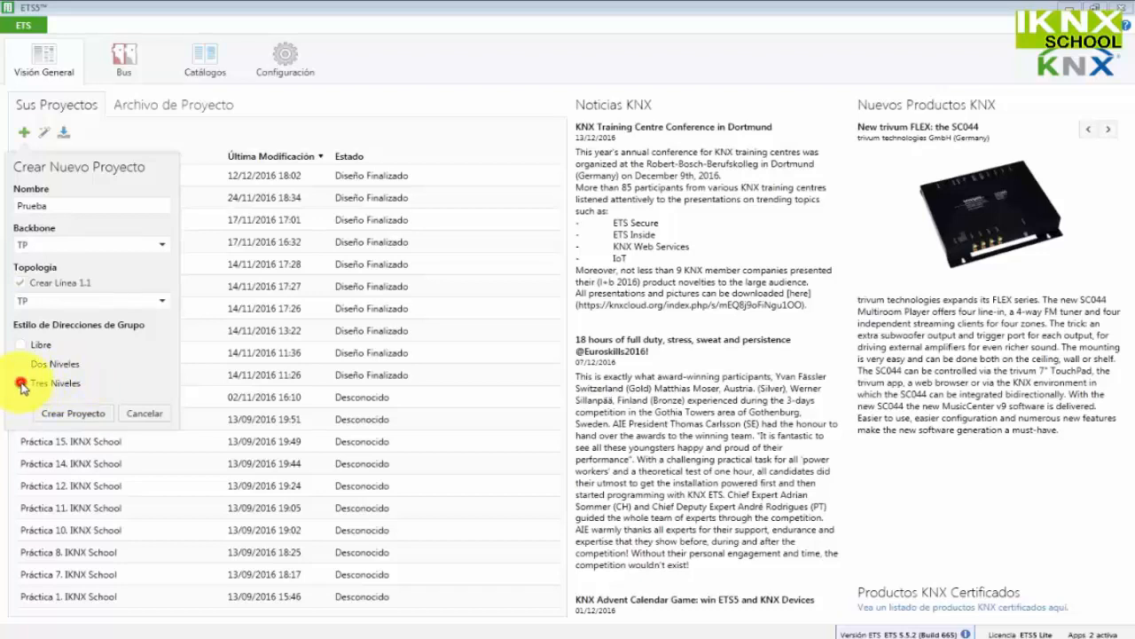
Step: Choose three-level group addresses and create the project Prueba
click(21, 384)
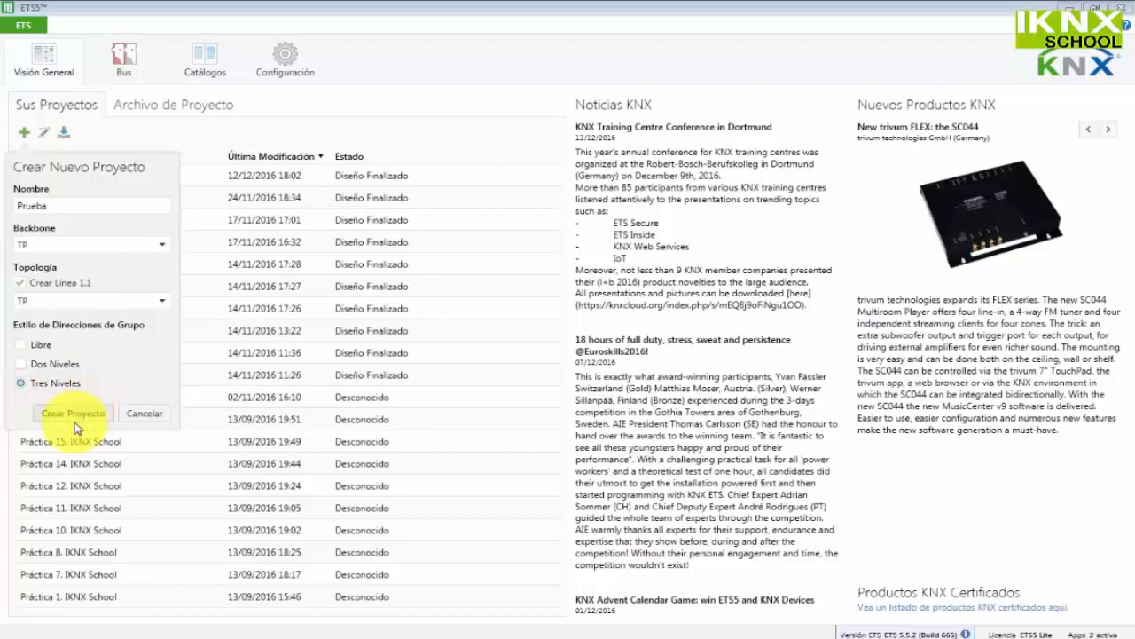
click(73, 413)
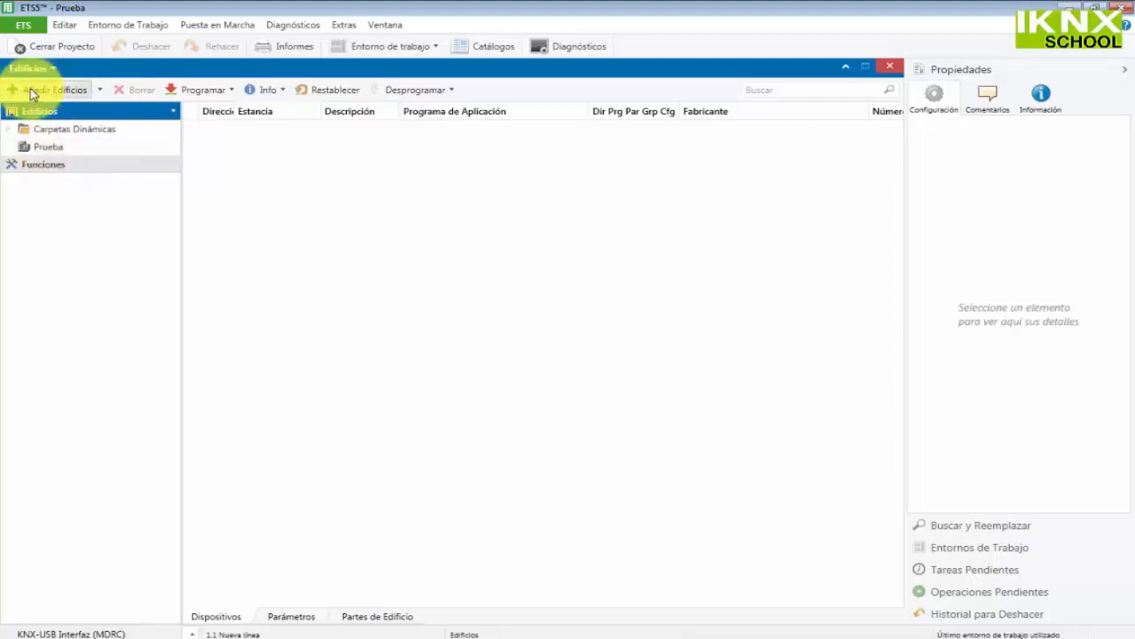
Step: Add one room named Salón to the Prueba building and expand the building tree
click(44, 146)
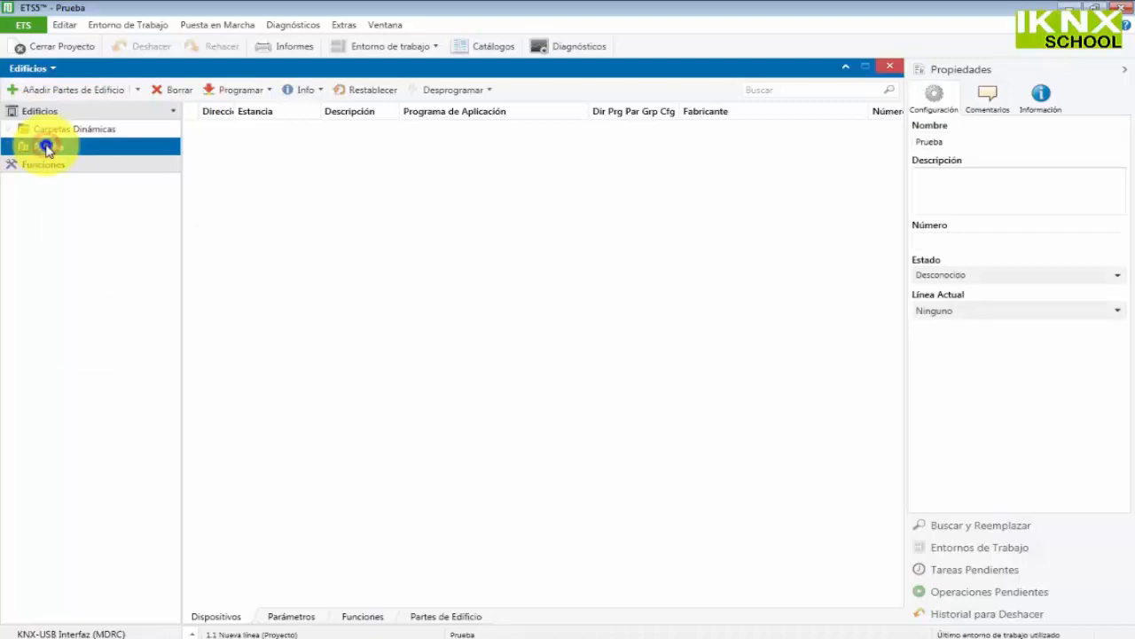
right_click(46, 146)
mouse_move(142, 211)
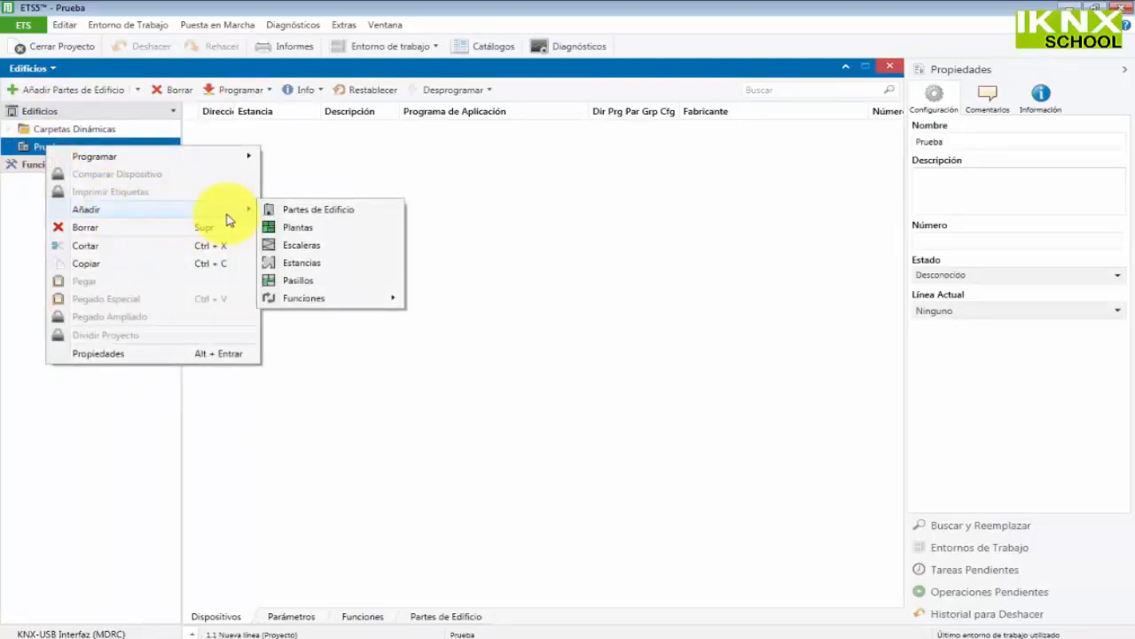
click(300, 262)
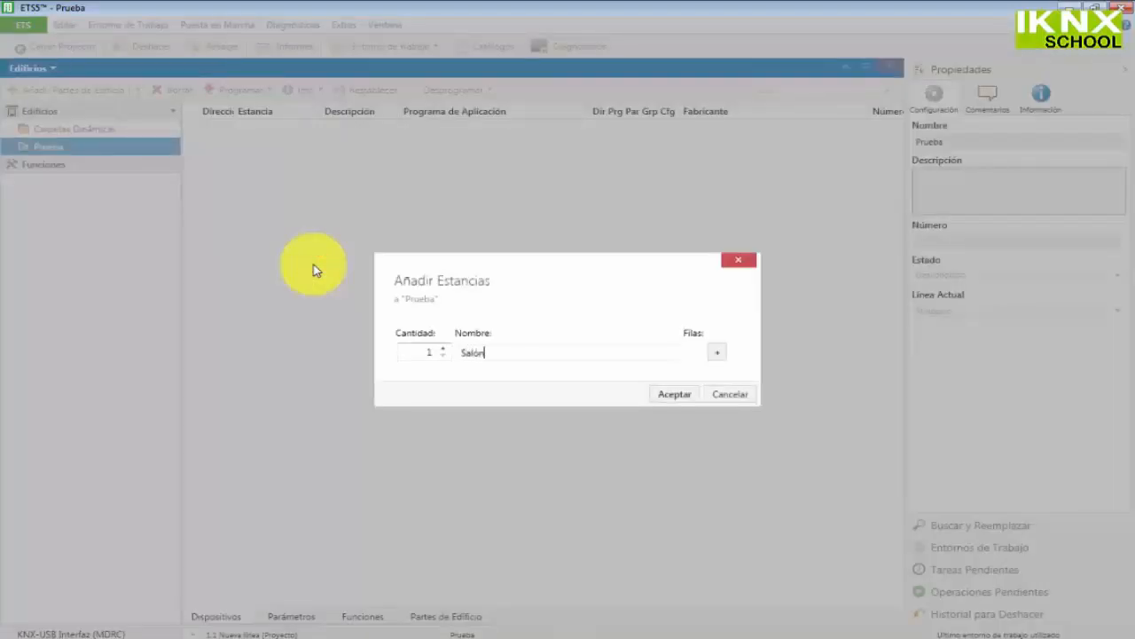
key(Return)
click(9, 148)
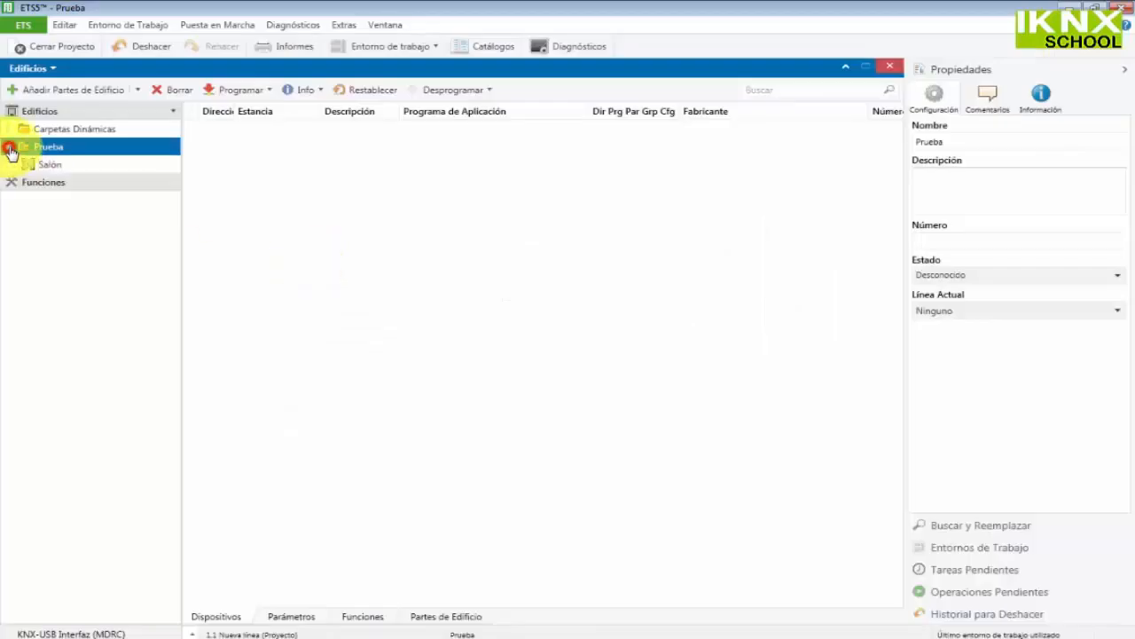
Step: Add one room named Entrada to the Prueba building
right_click(47, 146)
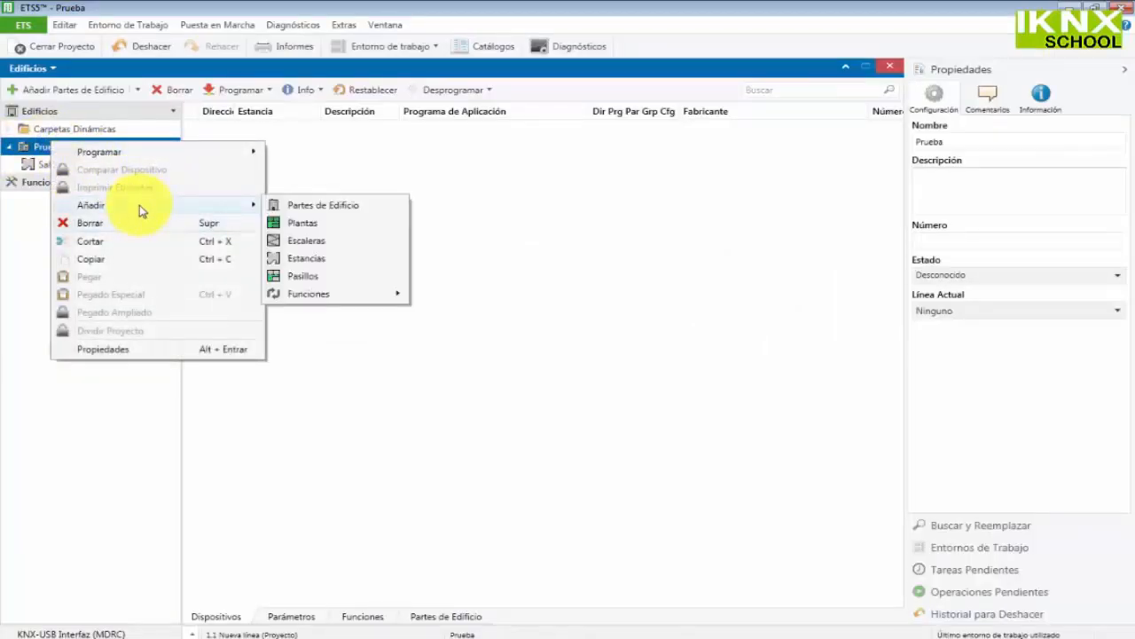
click(327, 259)
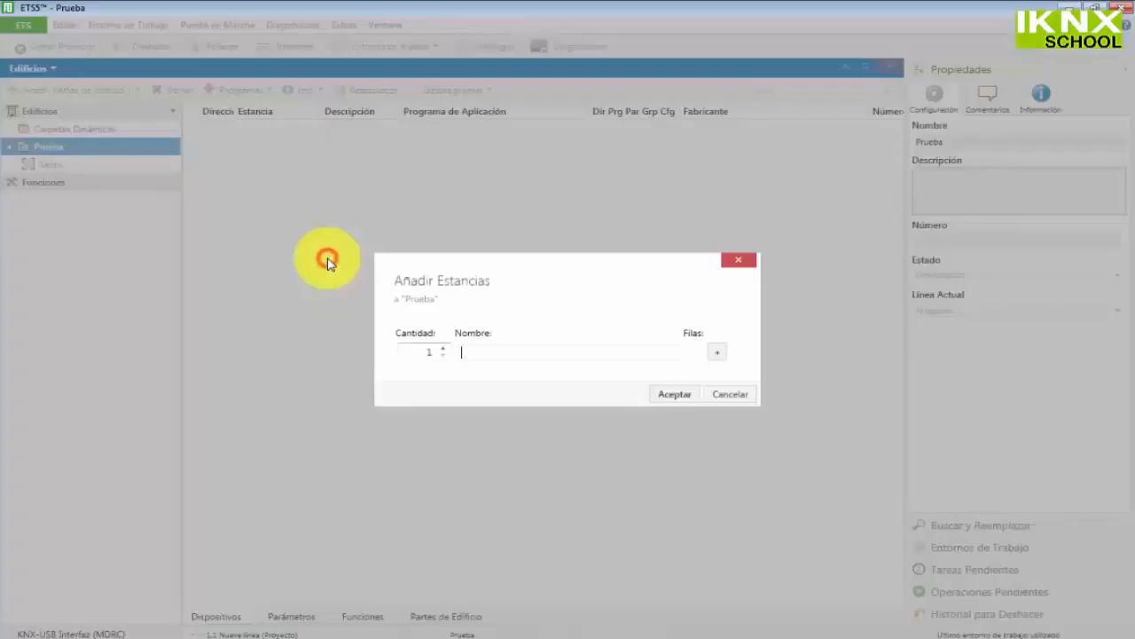
text(Entrada)
click(681, 394)
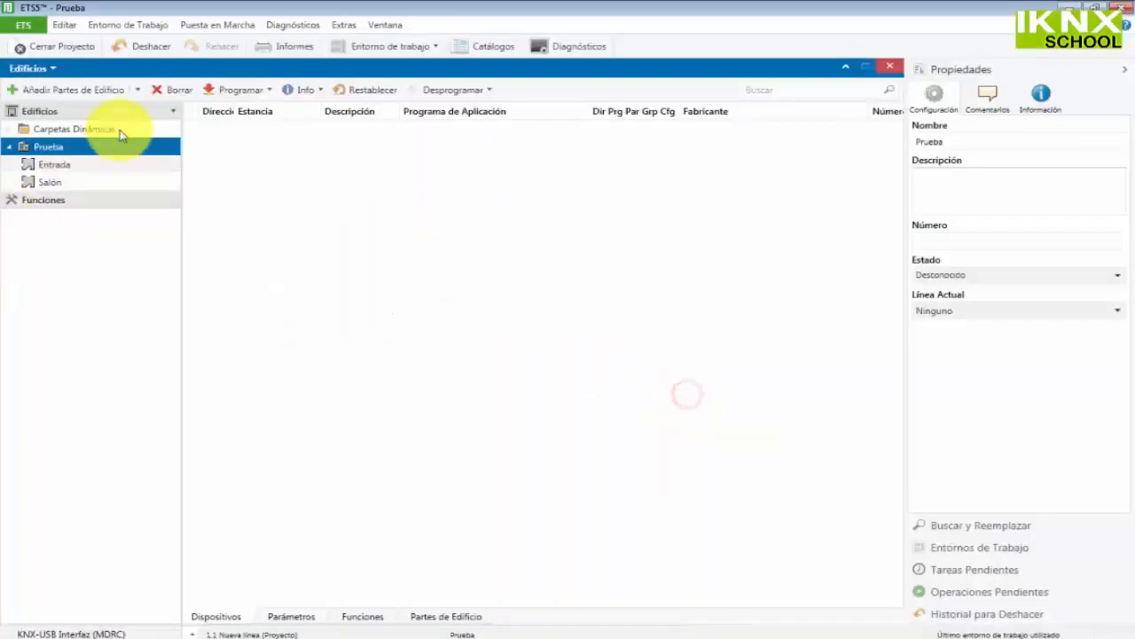
Step: Start adding a device to the Entrada room, toggle the catalogue's online-product filter and list ABB's Entrada products
click(59, 165)
right_click(61, 165)
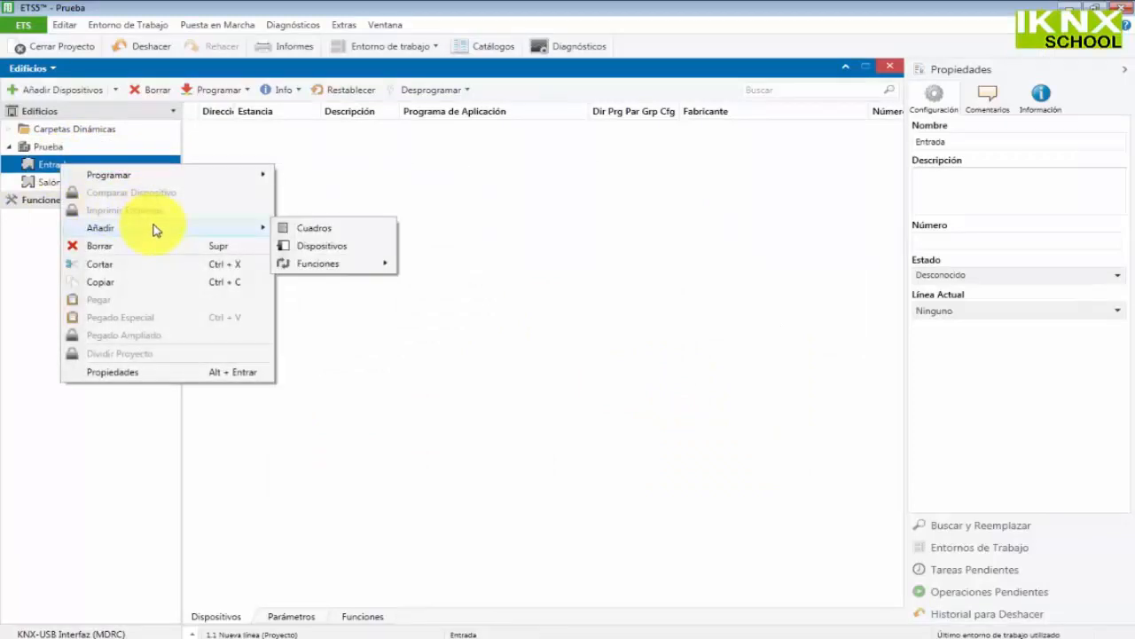
click(329, 248)
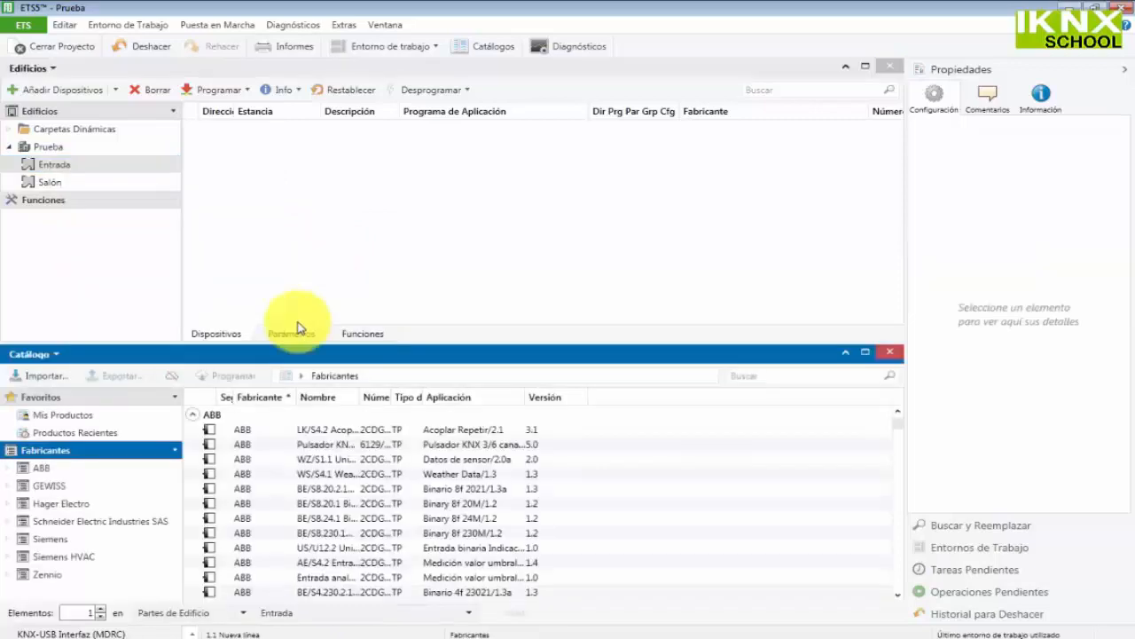
click(42, 468)
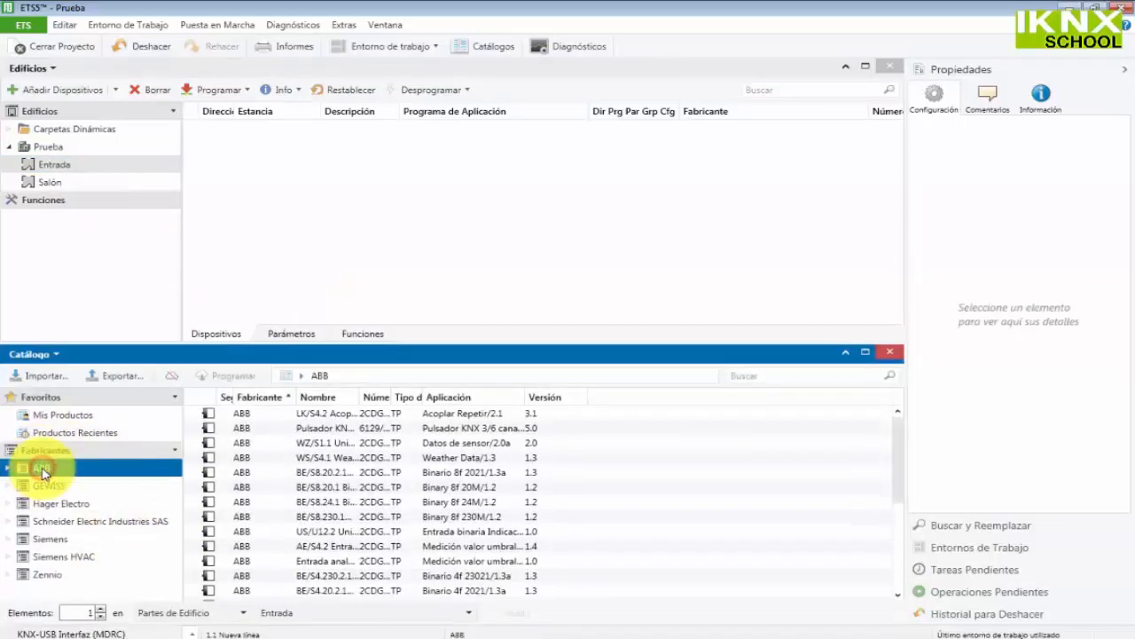
click(171, 375)
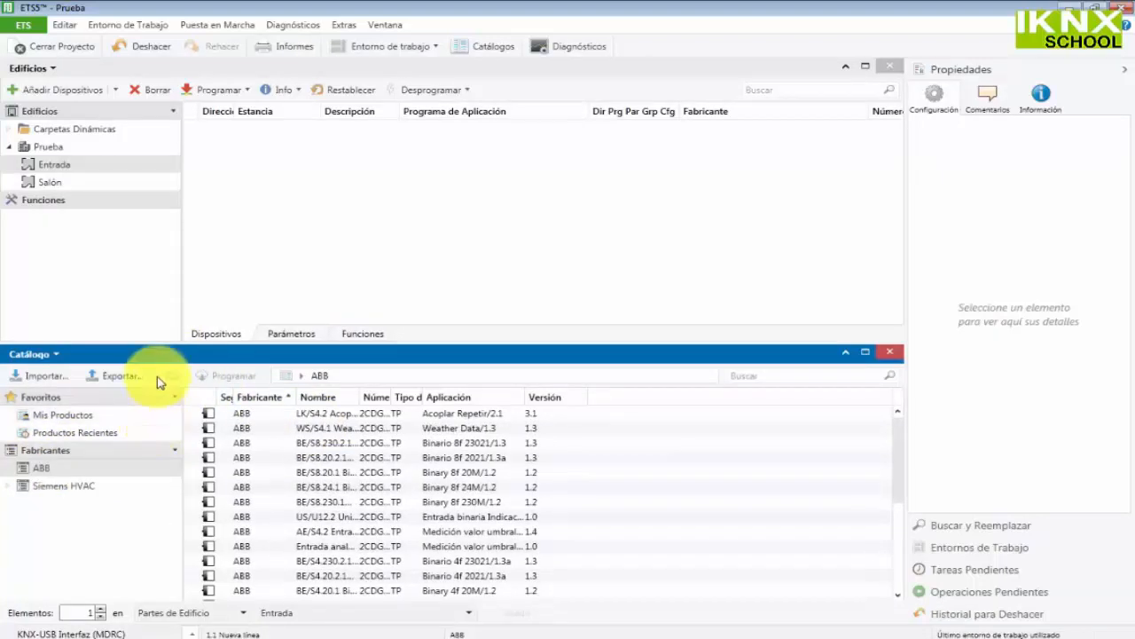
click(9, 469)
click(62, 504)
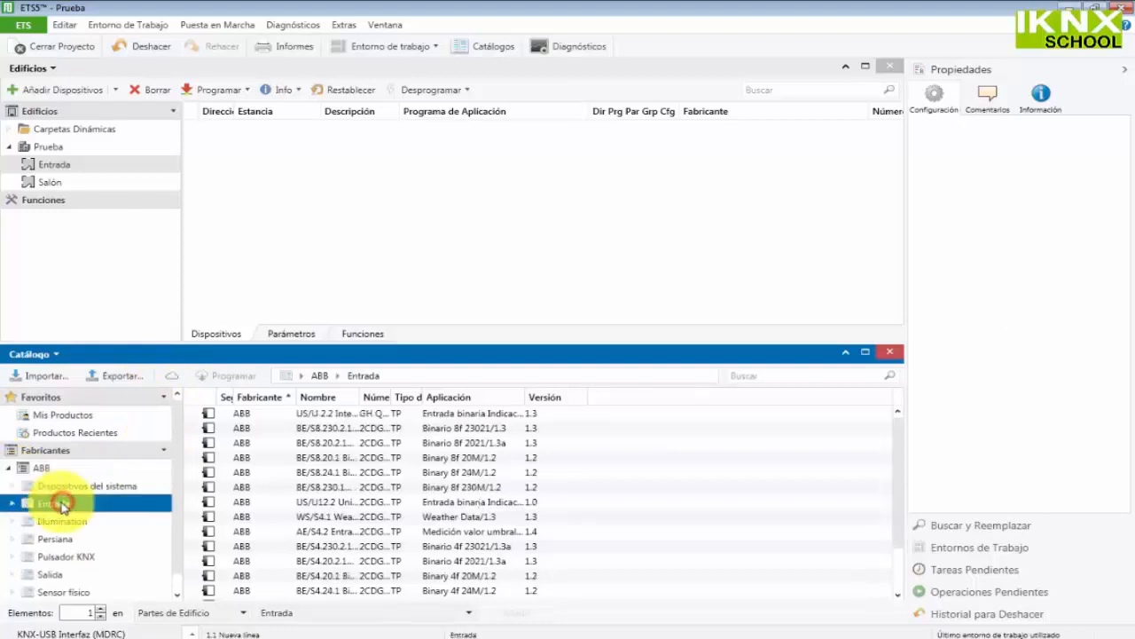
Step: Widen the catalogue's name column and add the US/U 2.2 Interfaz universal,2canales,FM to the Entrada room
drag(358, 392, 528, 393)
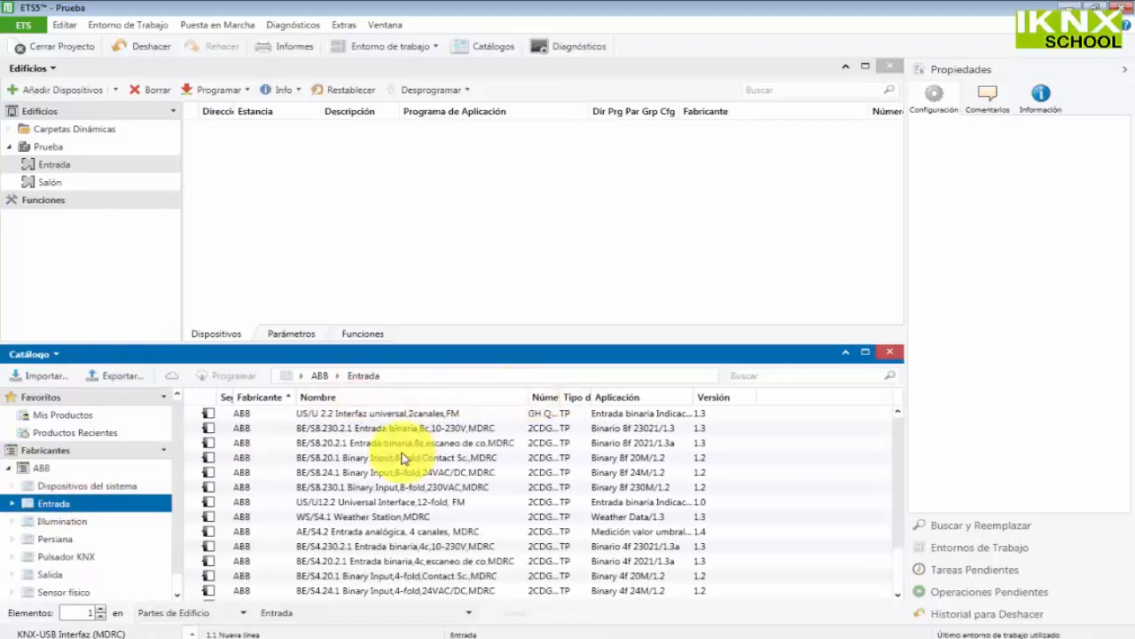
scroll(401, 456, down, 2)
scroll(401, 457, up, 2)
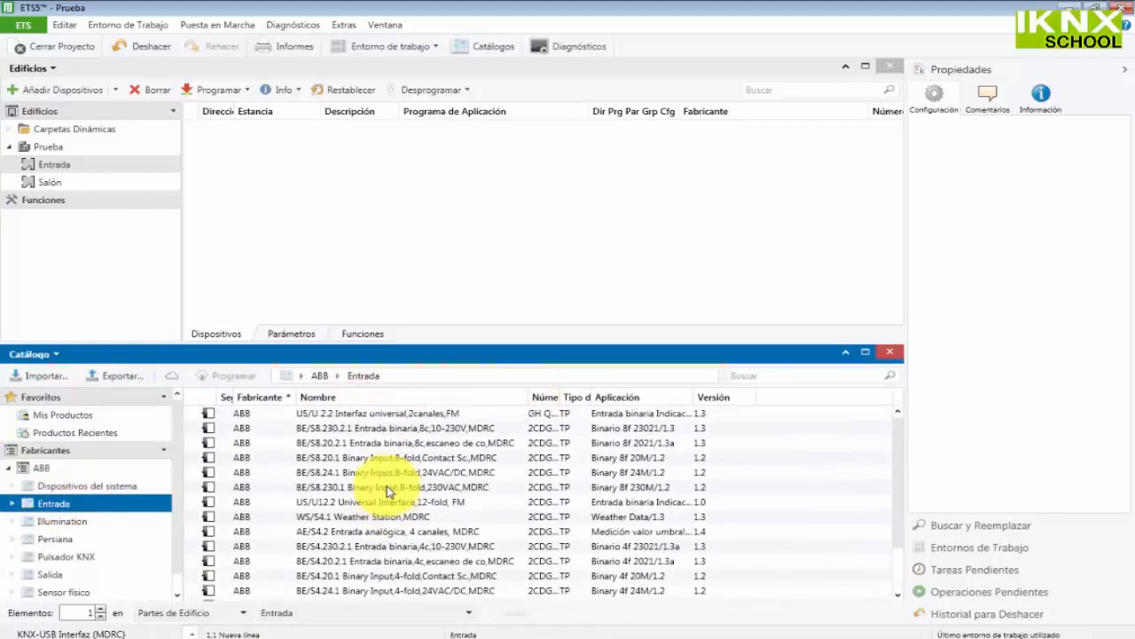
click(366, 415)
double_click(365, 415)
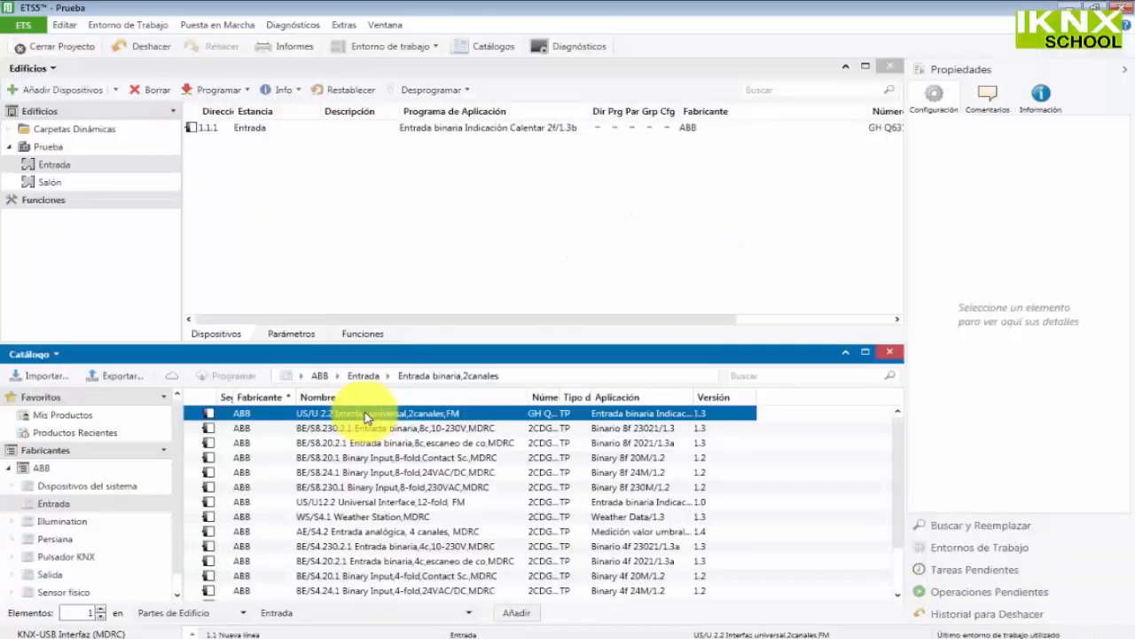
Step: Add the SA/S2.6.2.1 Actuador interr.,2canales,6A,M,MDRC from ABB's Salida products to the Salón room
click(60, 182)
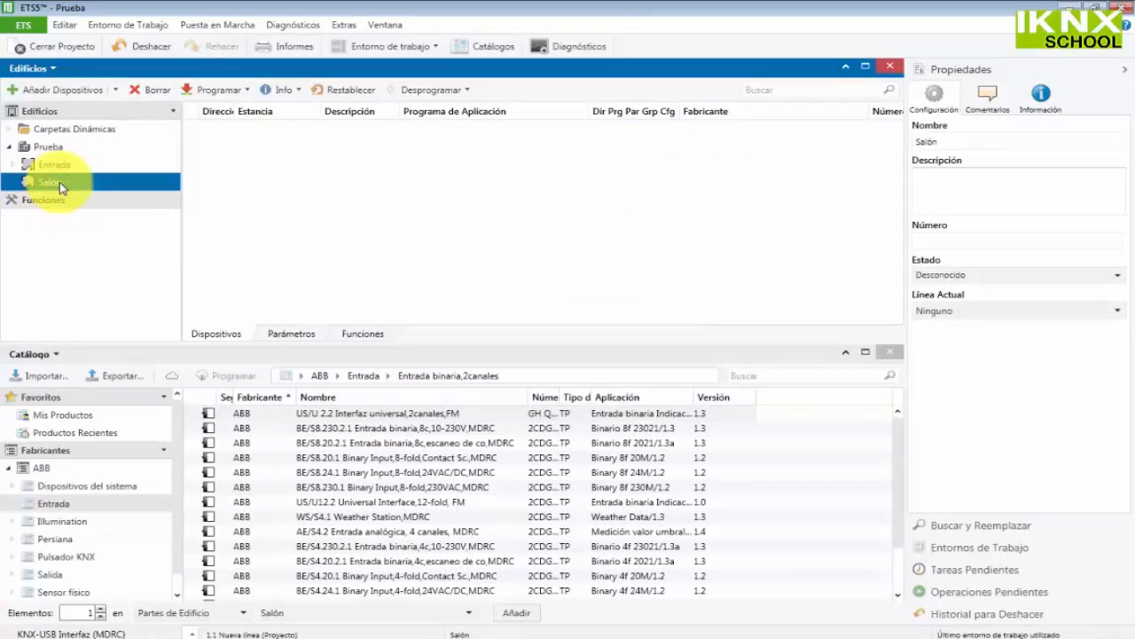
right_click(60, 182)
mouse_move(257, 247)
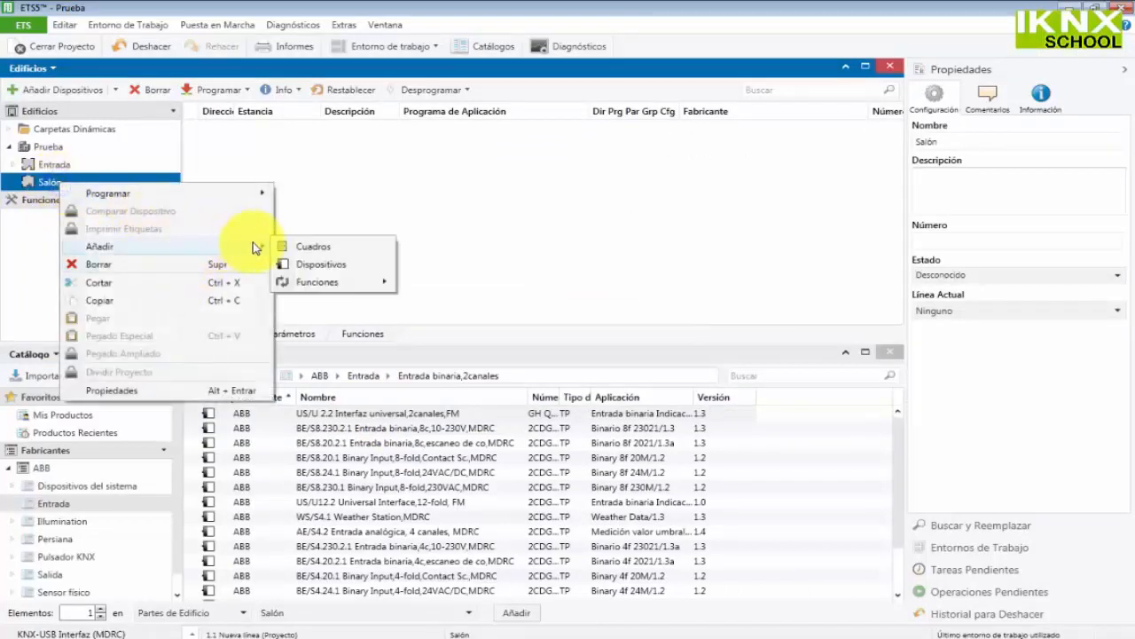
click(322, 265)
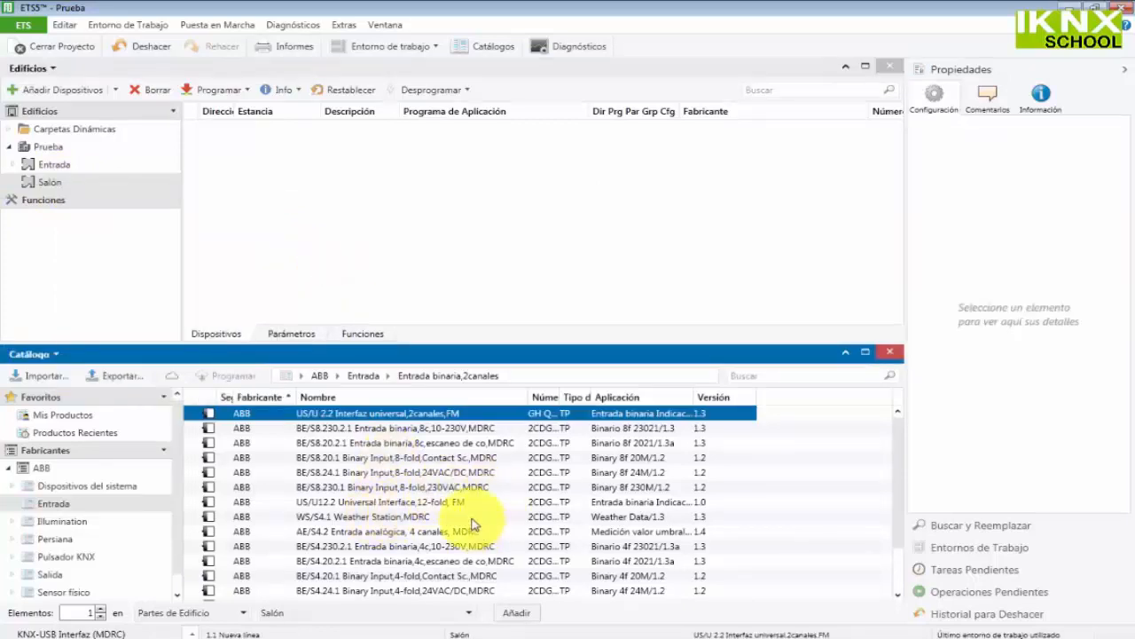
scroll(470, 521, down, 1)
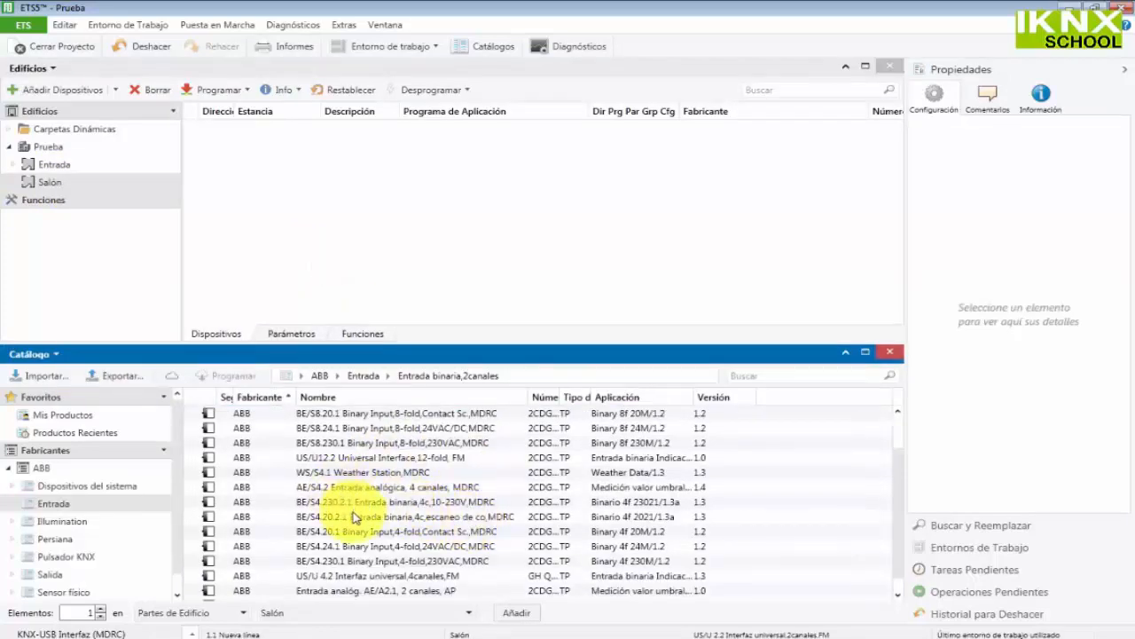
scroll(73, 545, down, 1)
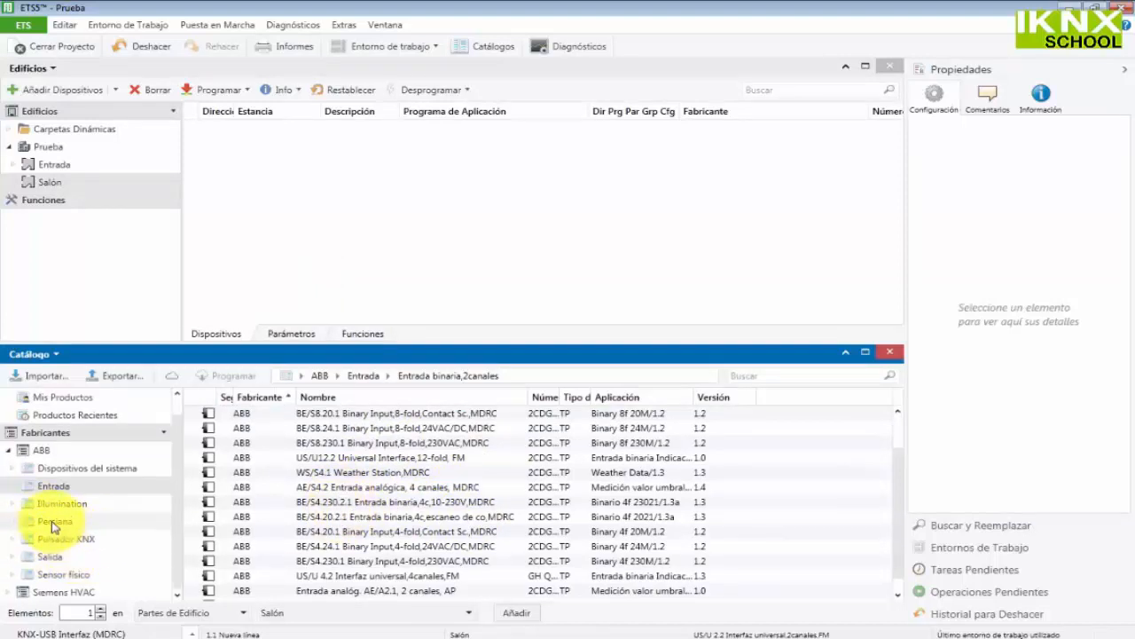
click(51, 556)
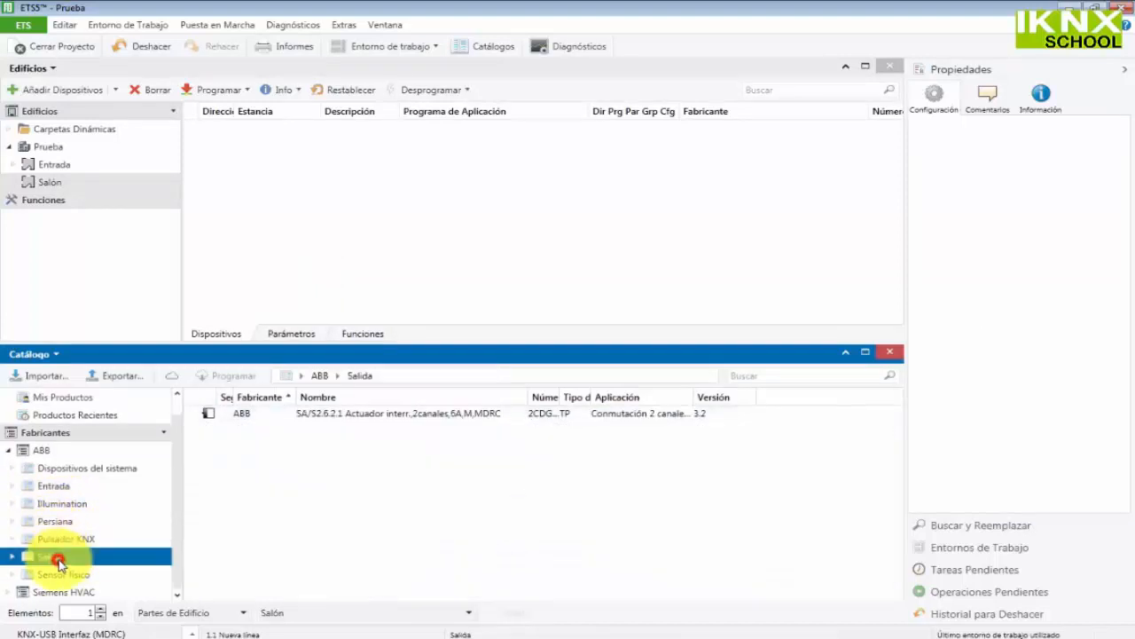
double_click(430, 425)
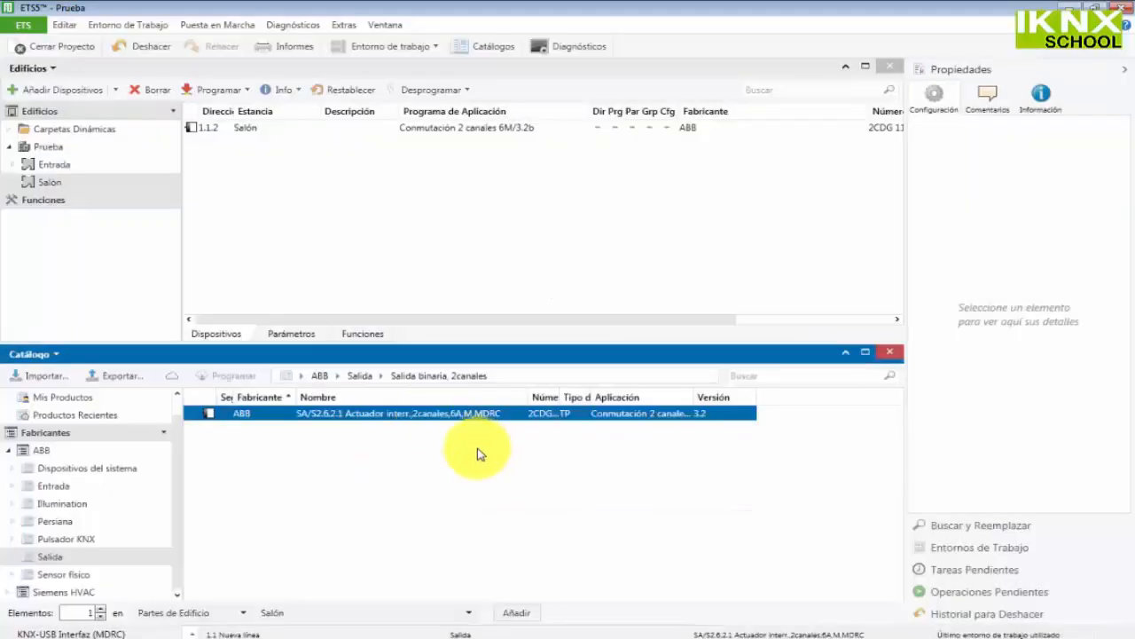
Step: Expand both rooms and set the function of Canal A on the Entrada room's universal interface to Sensor de conmutación
click(14, 165)
click(52, 164)
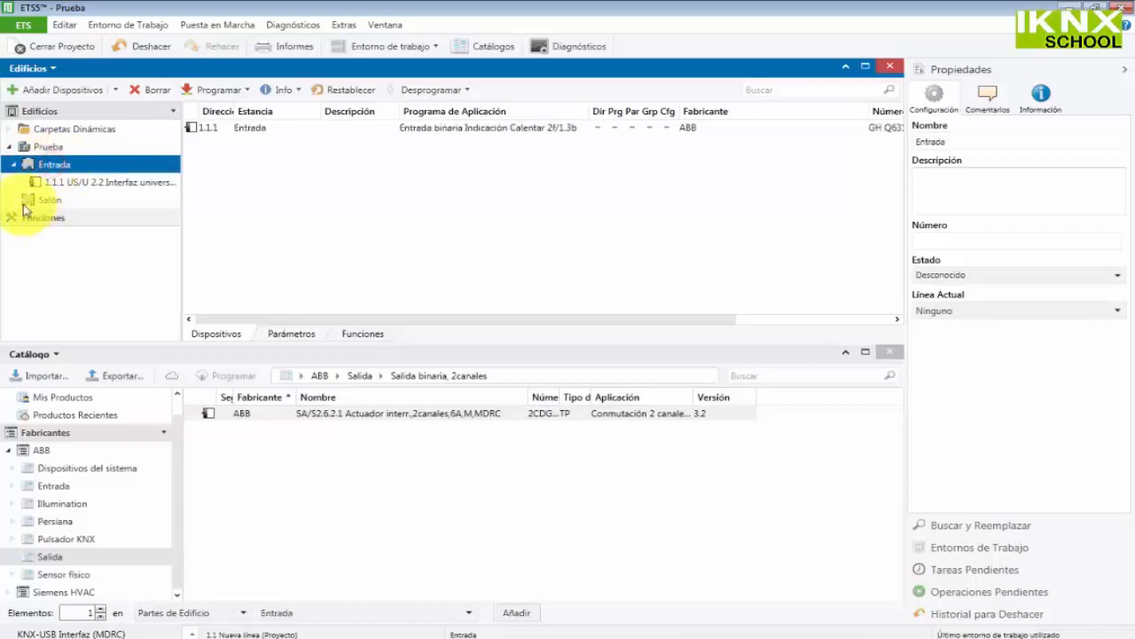
click(13, 199)
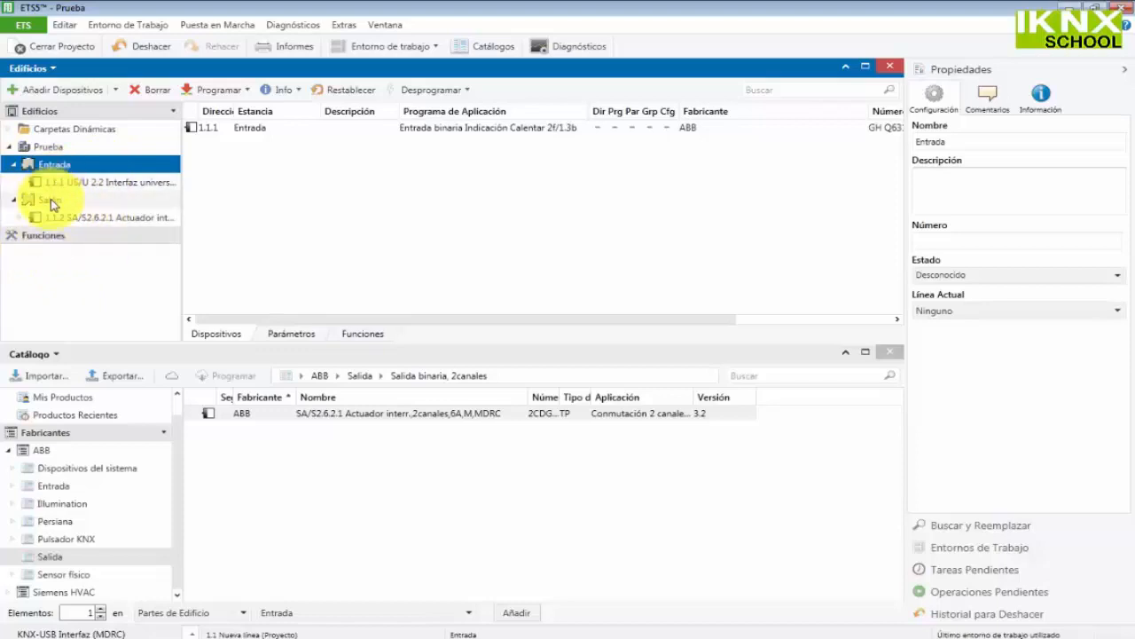
click(113, 184)
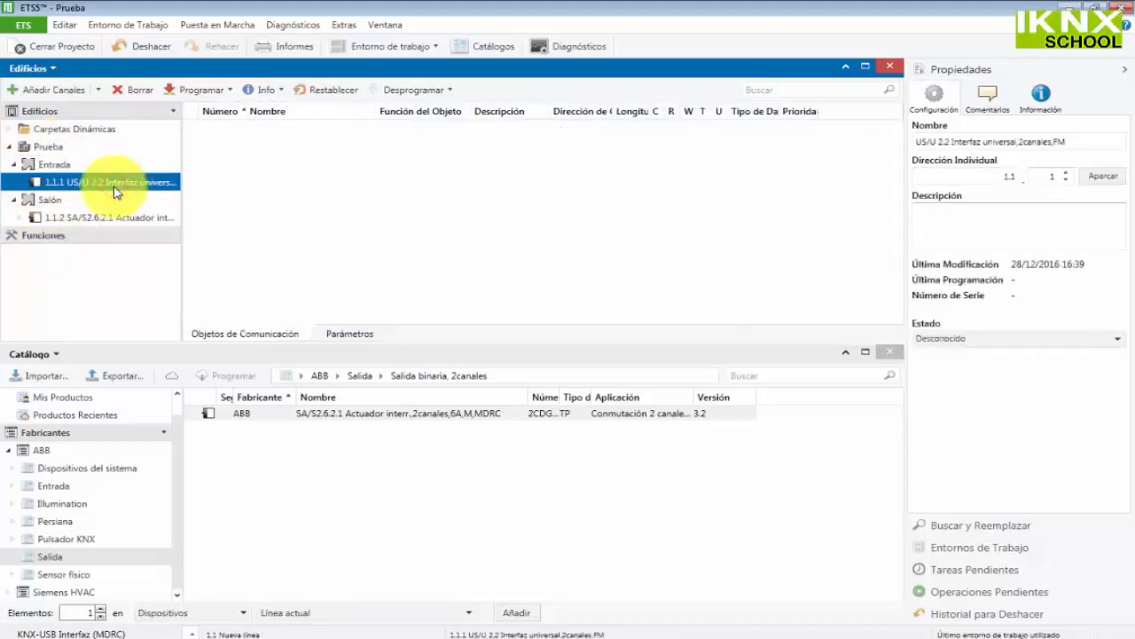
click(353, 331)
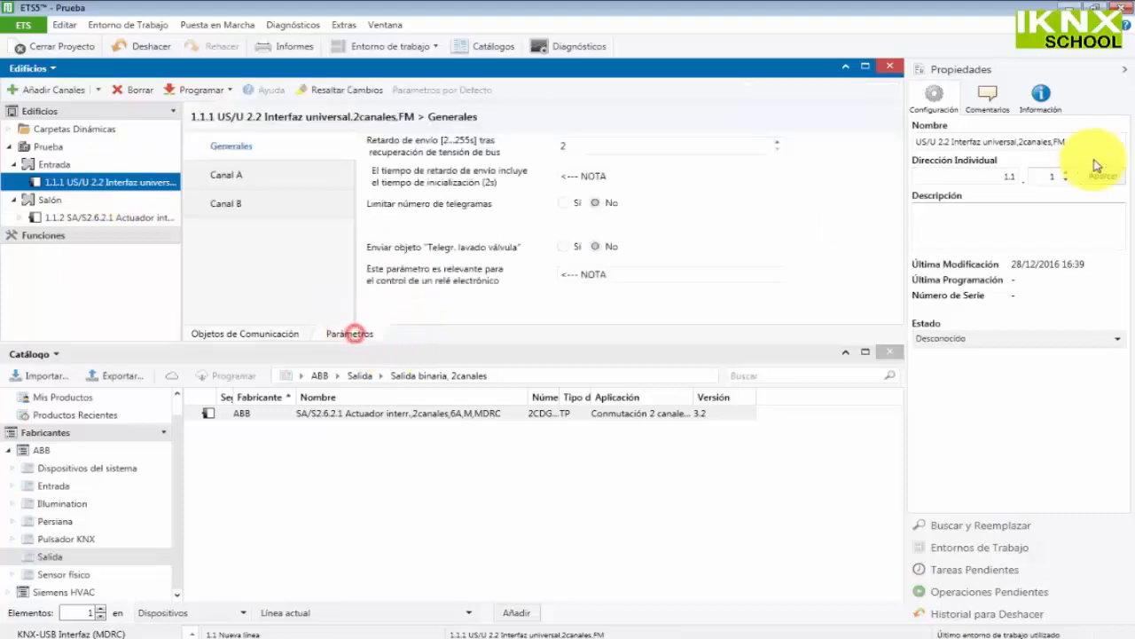
click(291, 172)
click(629, 141)
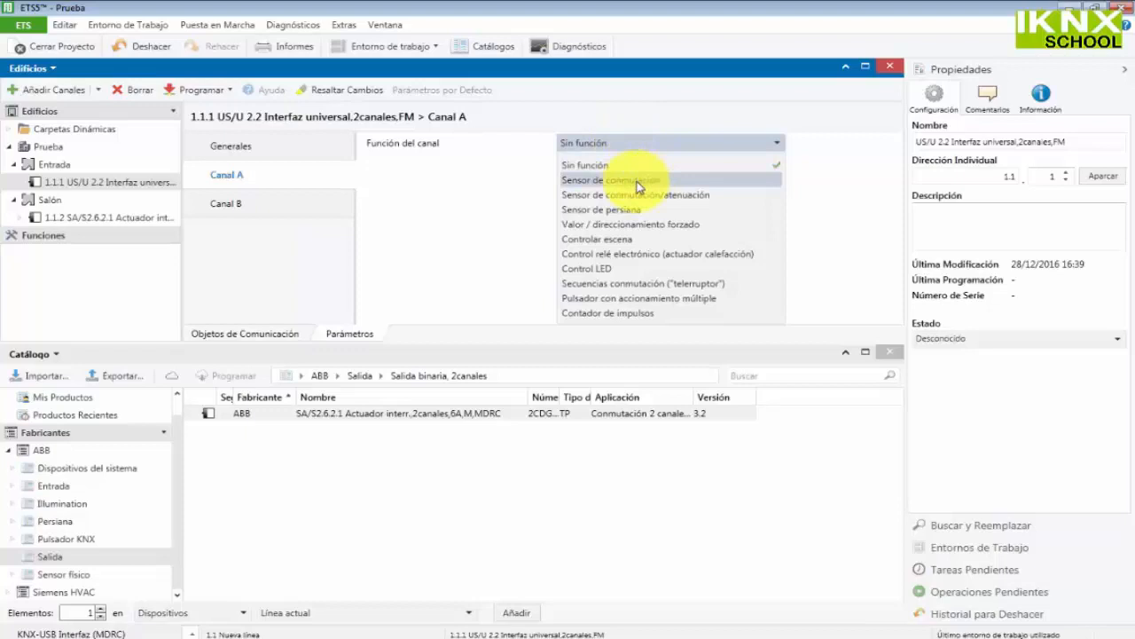
click(637, 181)
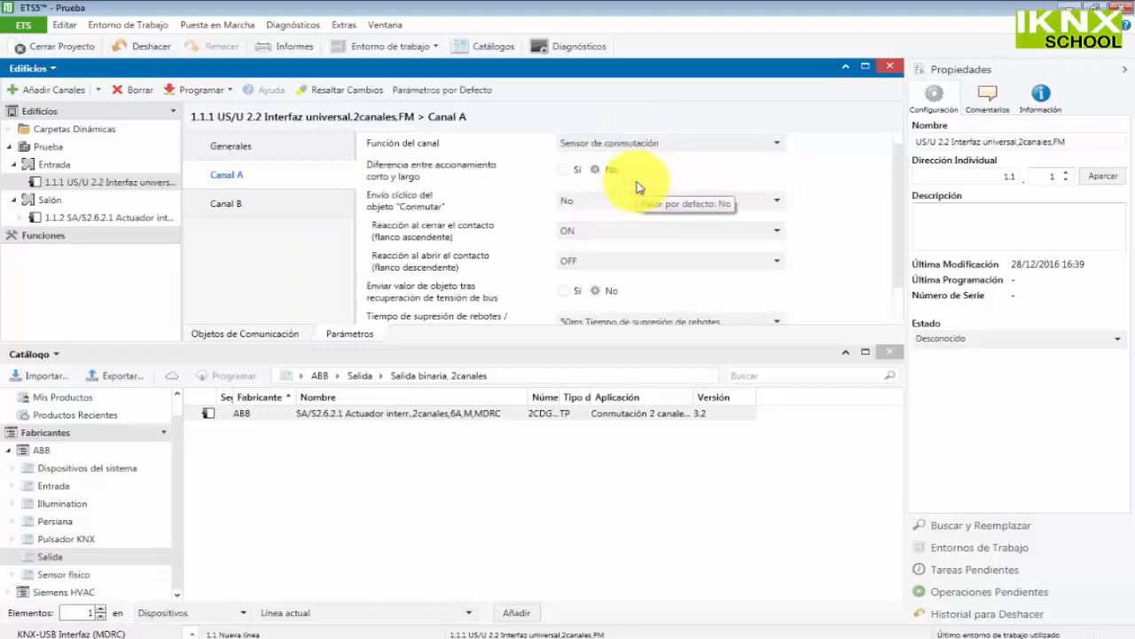
Step: Set Canal A's reaction on closing the contact to INV and its reaction on opening the contact to INV
click(590, 233)
click(573, 282)
click(587, 260)
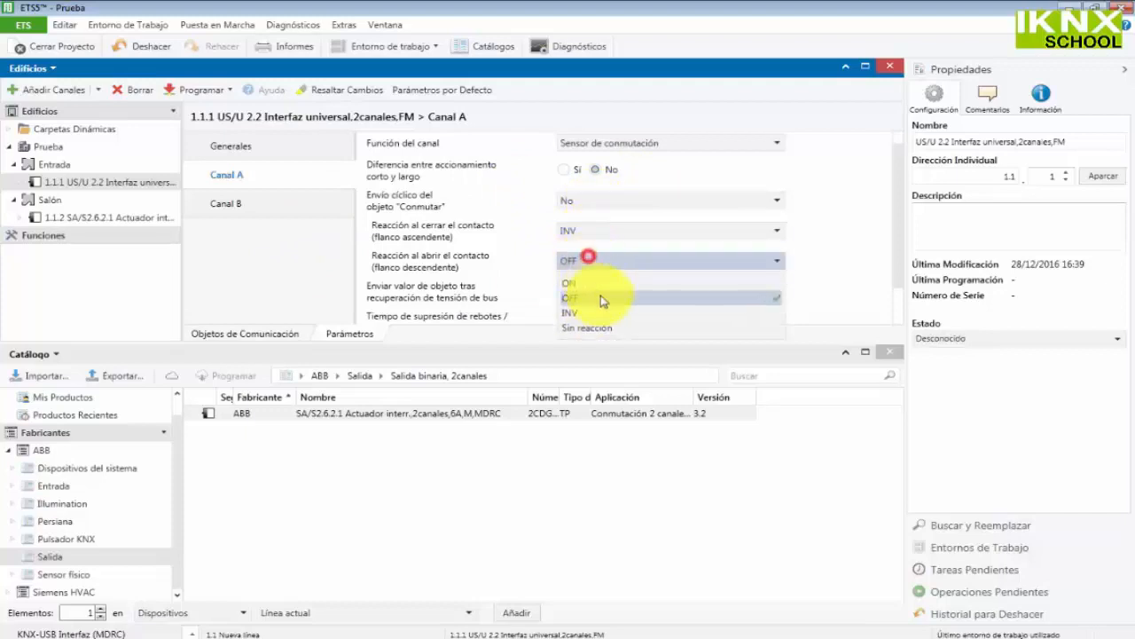
click(578, 303)
click(577, 258)
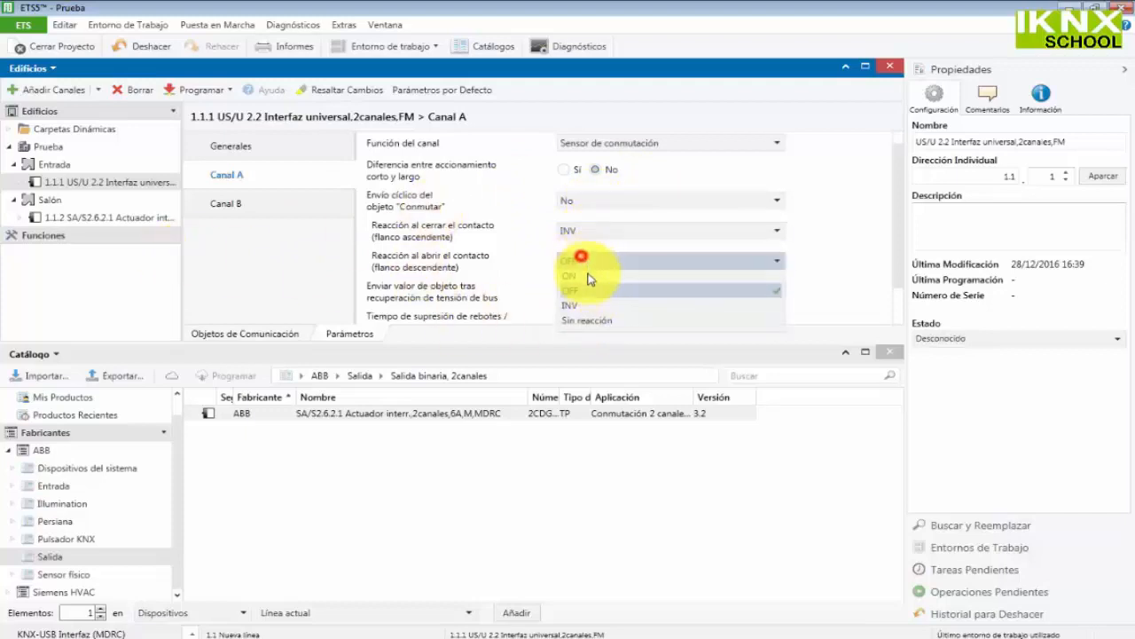
click(584, 313)
Step: Review the communication objects of the US/U 2.2 interface, including Telegr. Conmutar, and those of the SA/S2.6.2.1 actuator
click(253, 334)
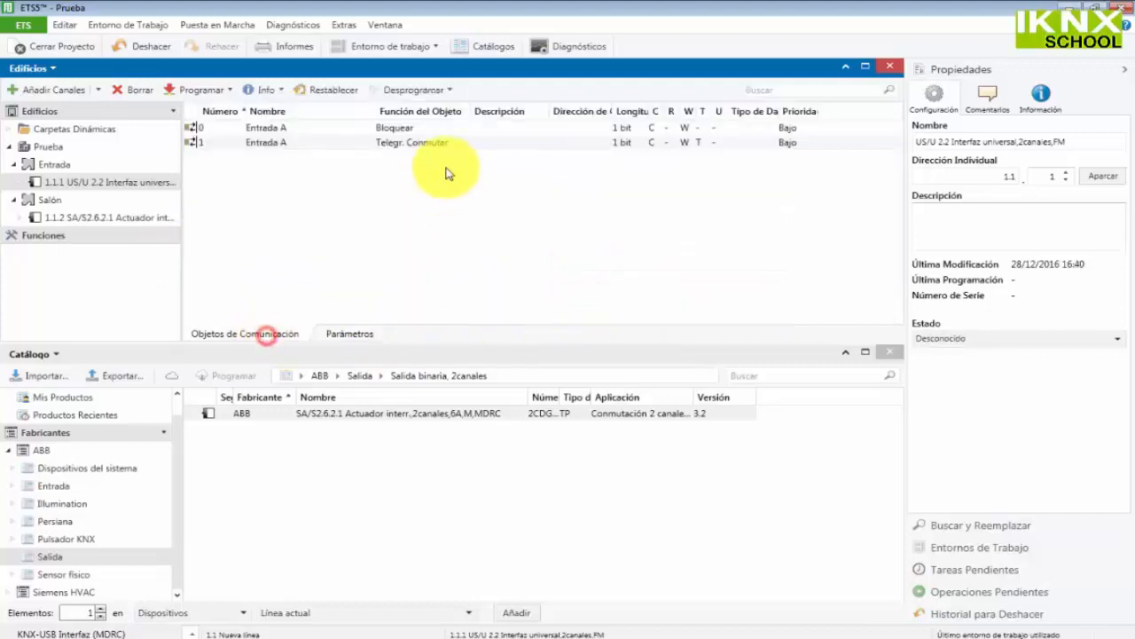
click(248, 144)
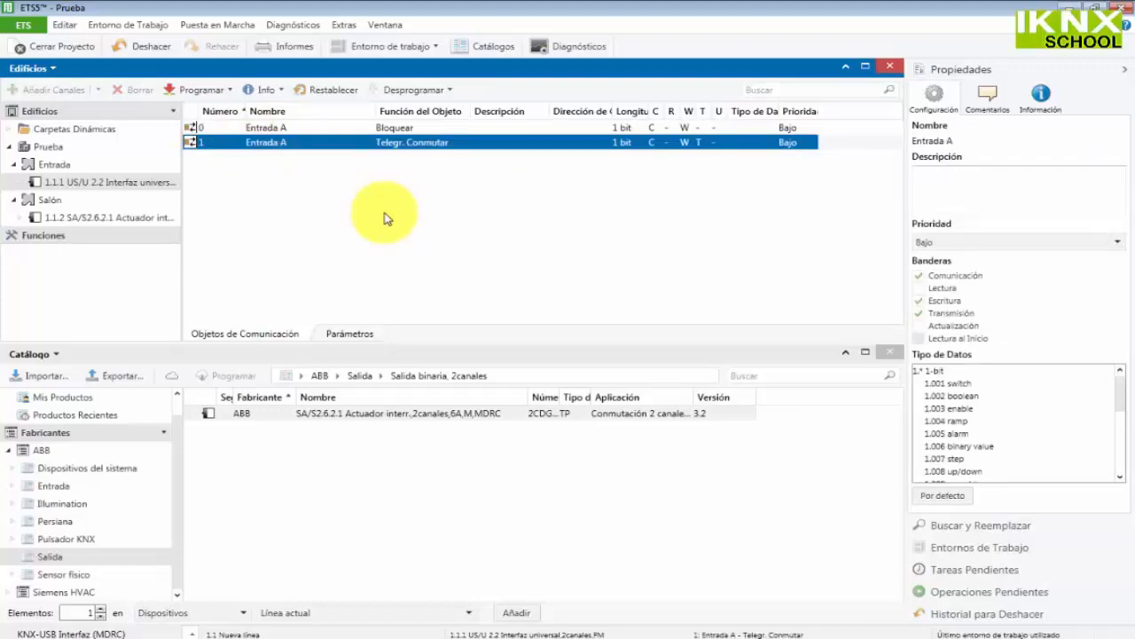
click(122, 219)
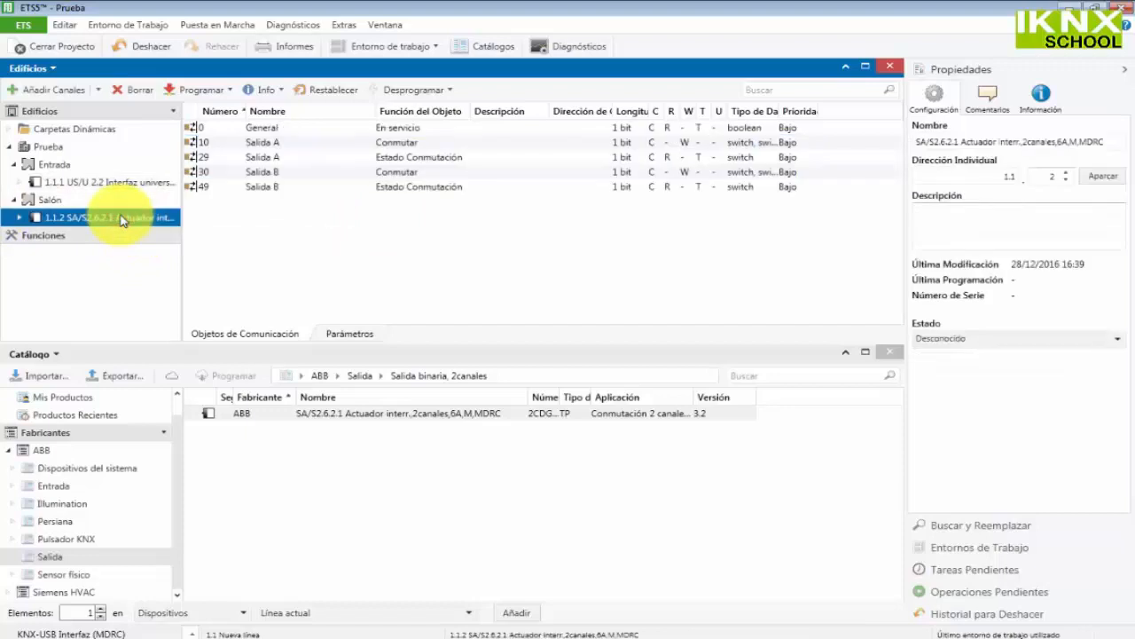
Step: Review the SA/S2.6.2.1 actuator's General and A: General parameters, and the communication objects of the actuator and the US/U 2.2 interface
click(358, 337)
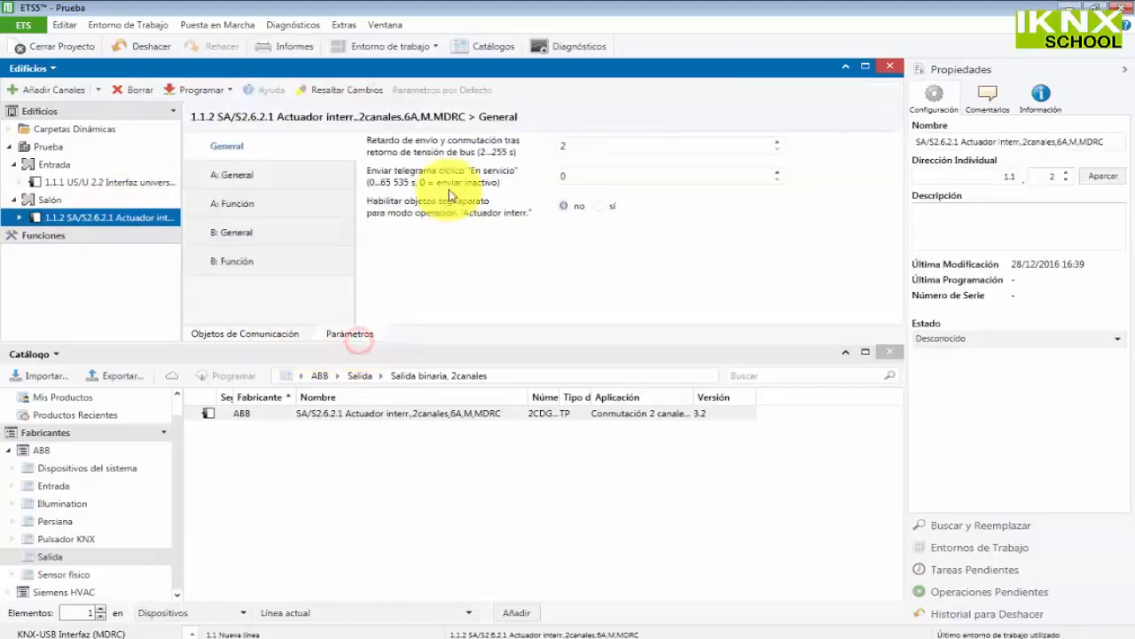
click(263, 187)
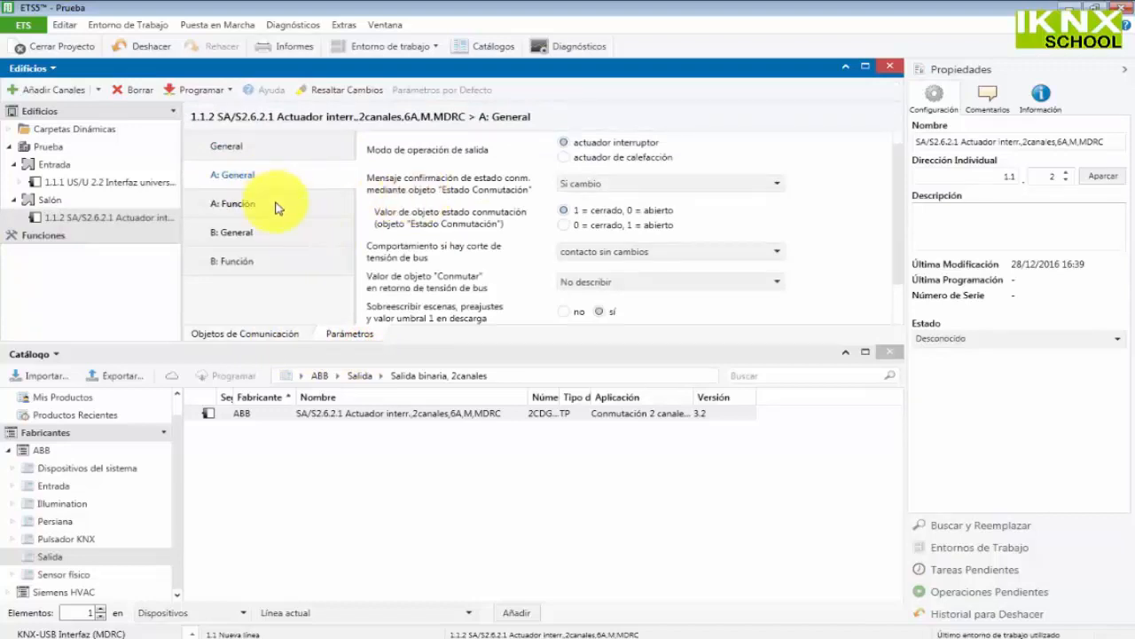
click(259, 333)
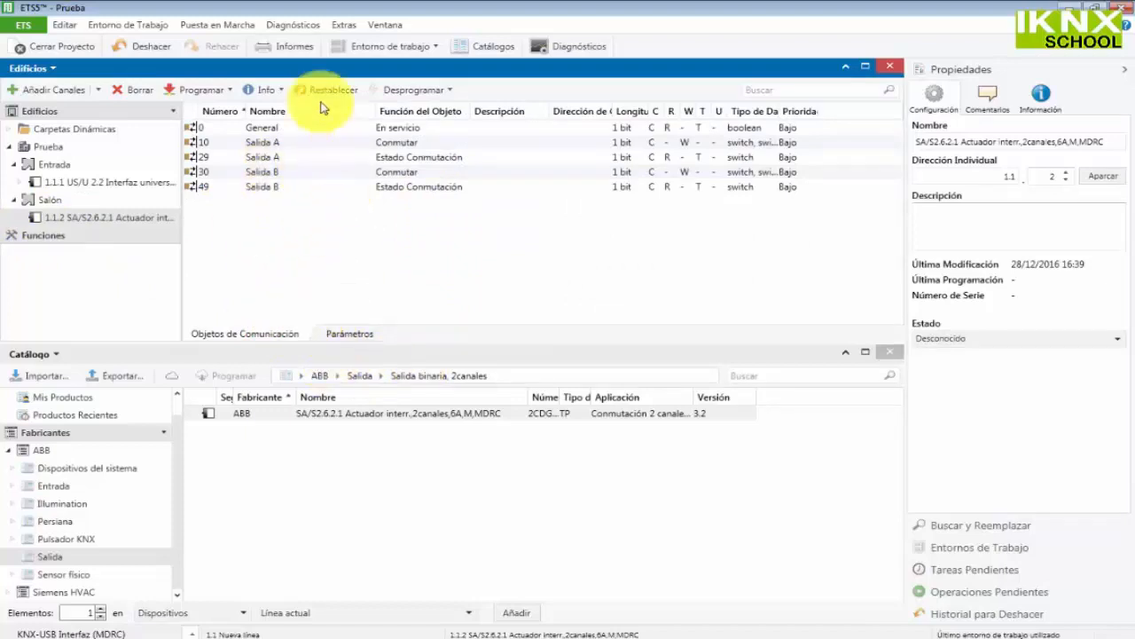
click(131, 181)
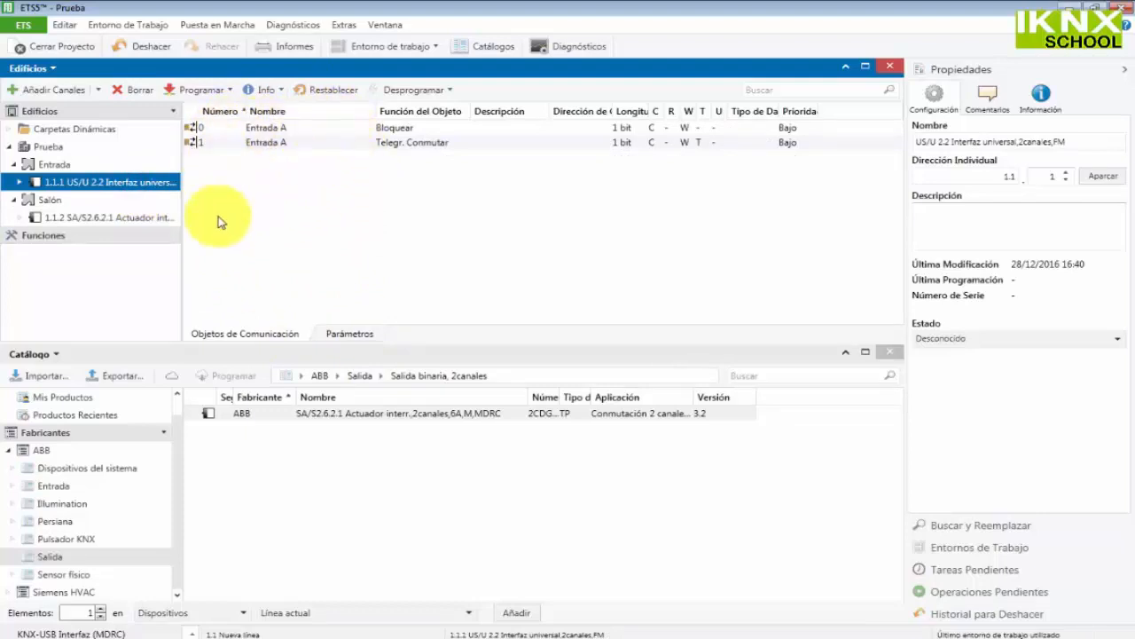
Step: Close the product catalogue, list the communication objects under both devices in the building tree, and select Entrada A - Telegr. Conmutar
click(888, 351)
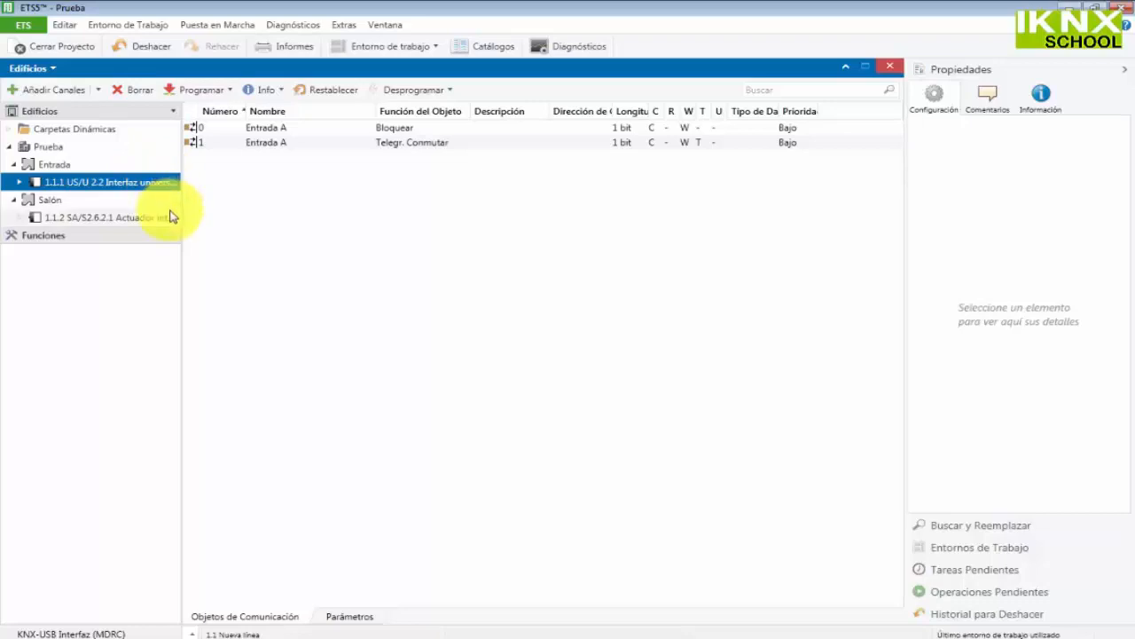
click(19, 182)
click(20, 252)
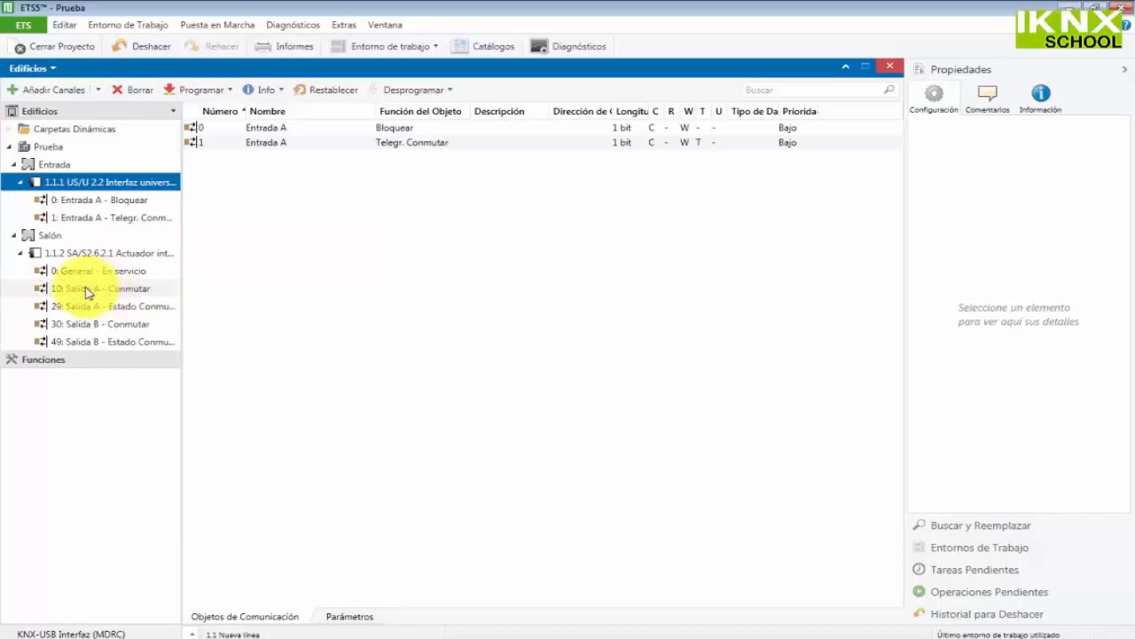
click(81, 219)
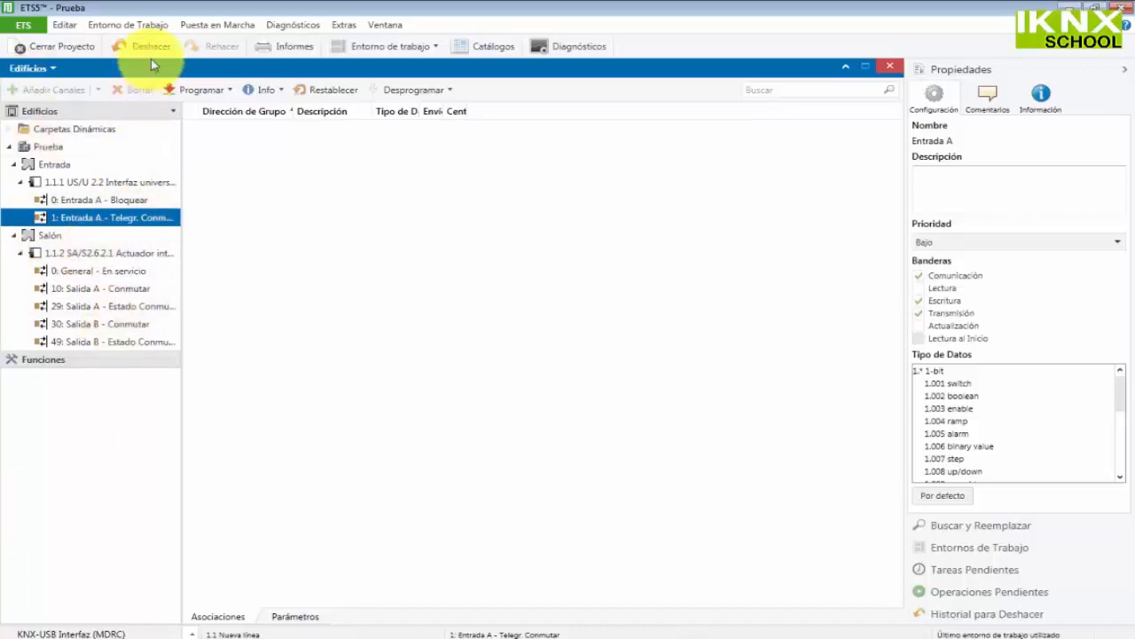
Step: Open a new Direcciones de Grupo panel in the workspace
click(142, 25)
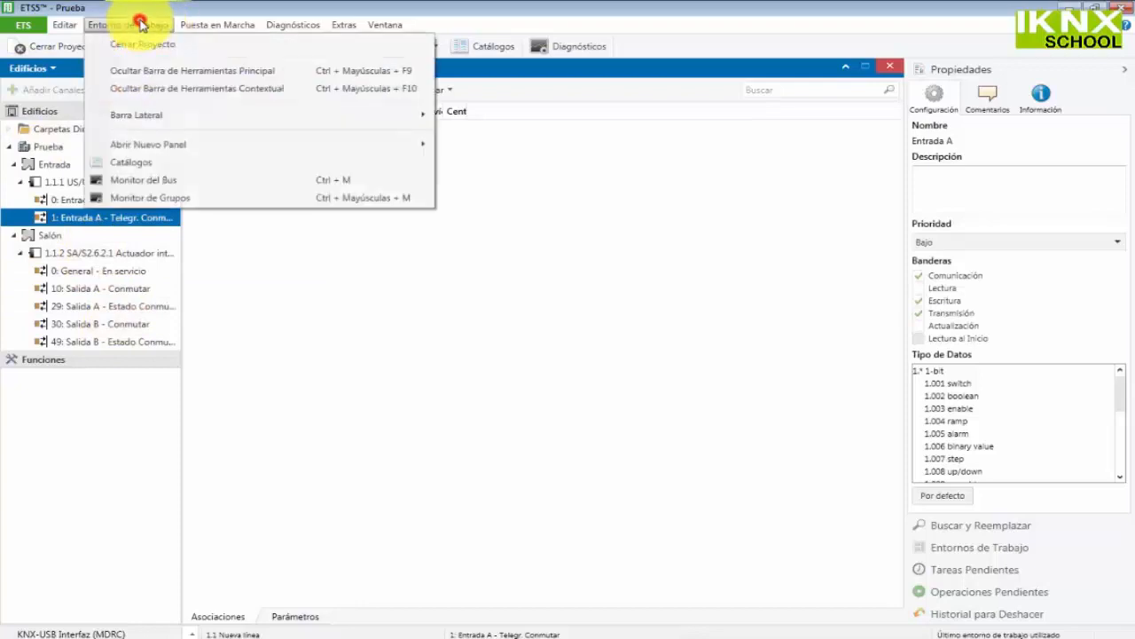
mouse_move(180, 123)
mouse_move(198, 148)
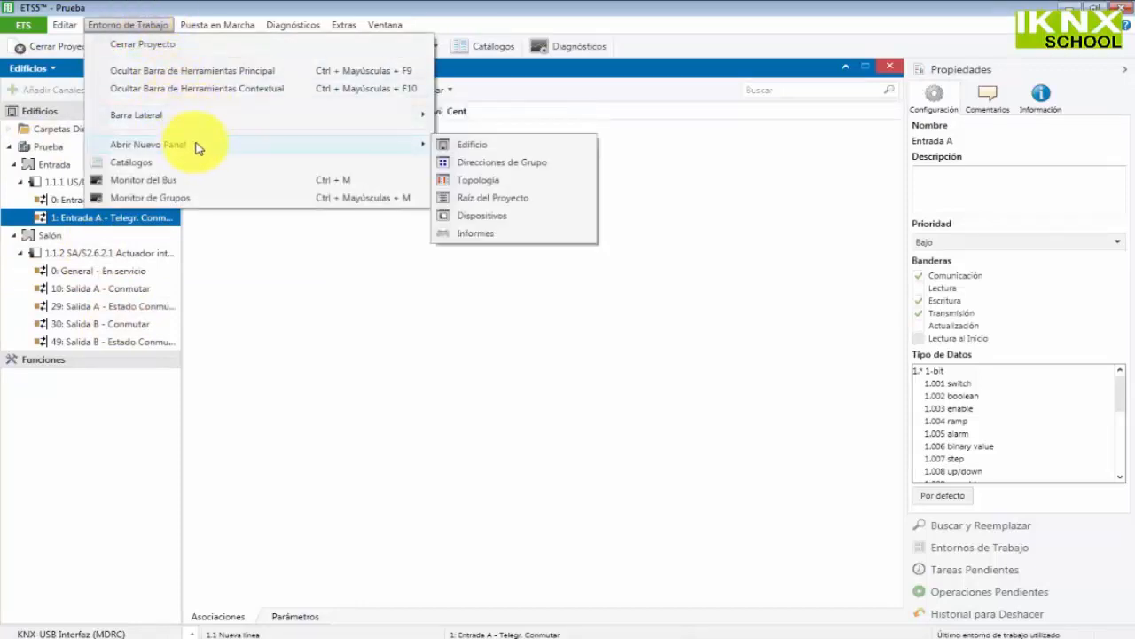
click(504, 161)
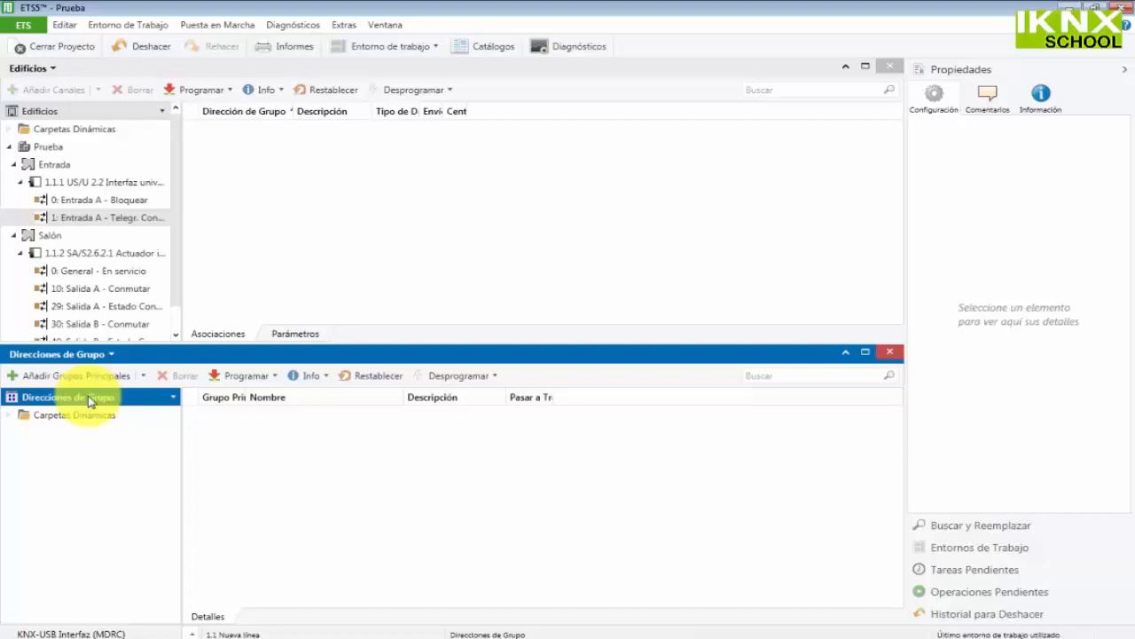
Step: Add three main groups named Alumbrado, Persianas and Clima to the group addresses
right_click(89, 401)
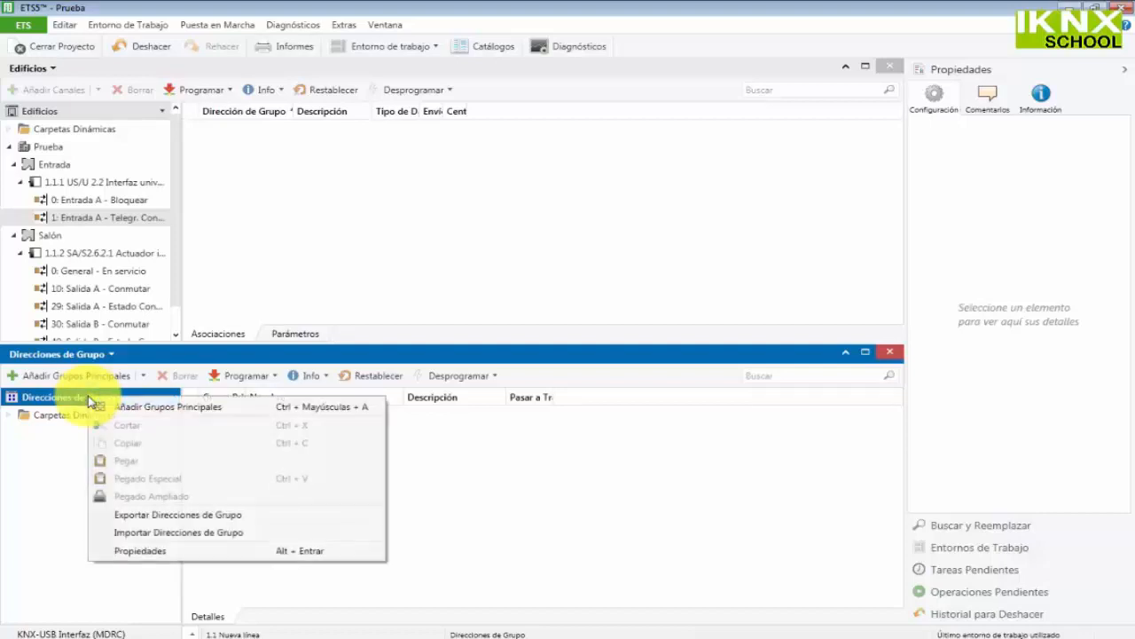
click(186, 407)
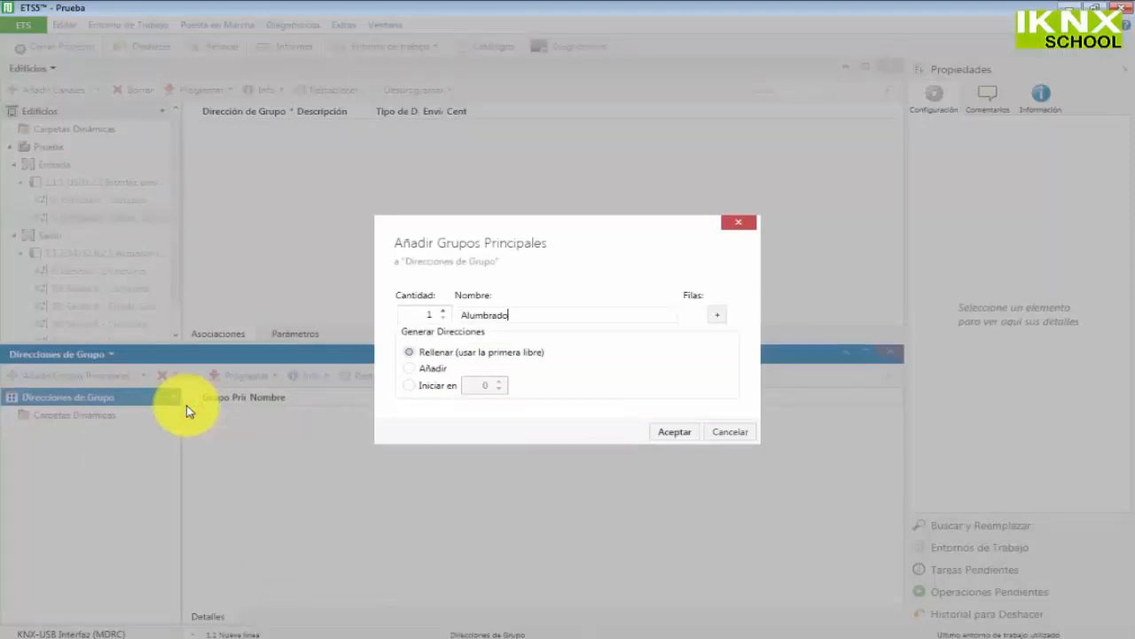
click(717, 314)
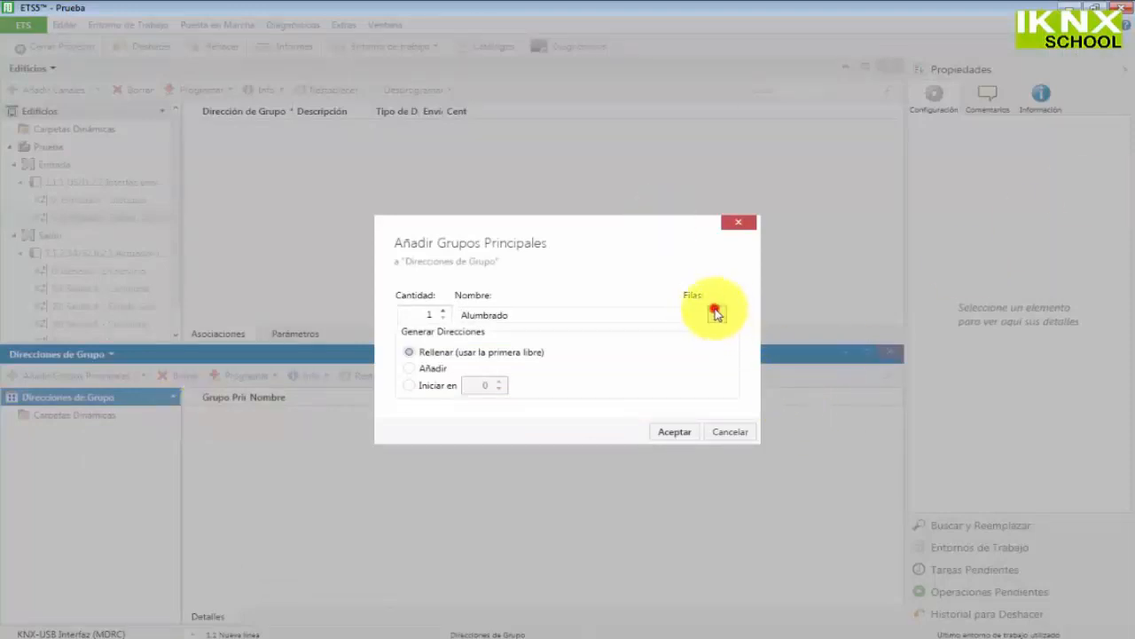
text(Persianas)
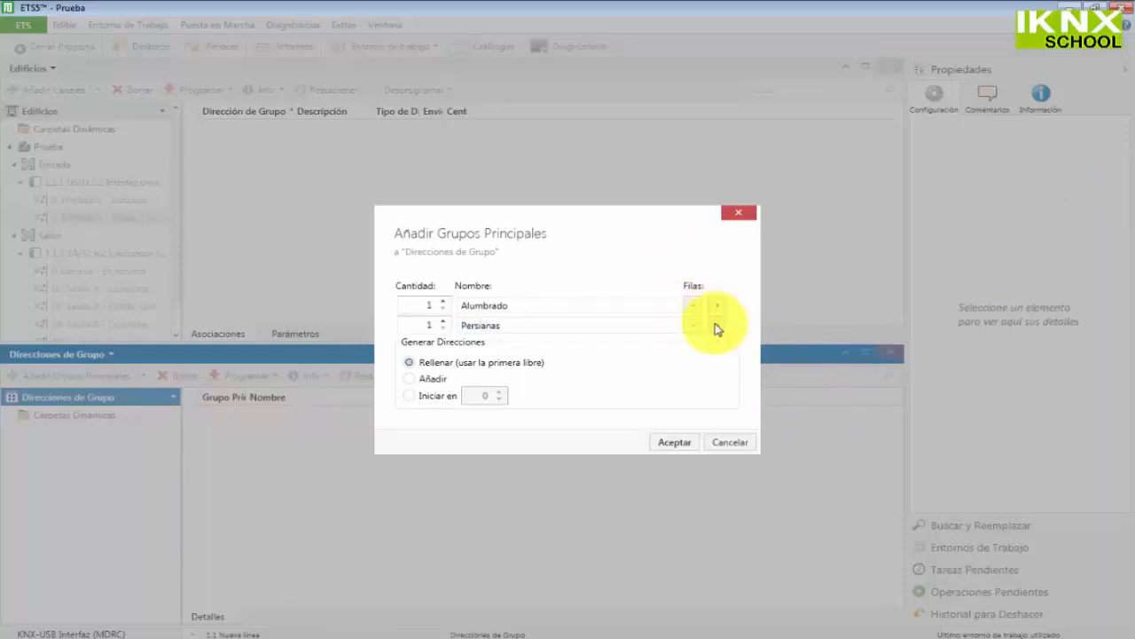
click(715, 325)
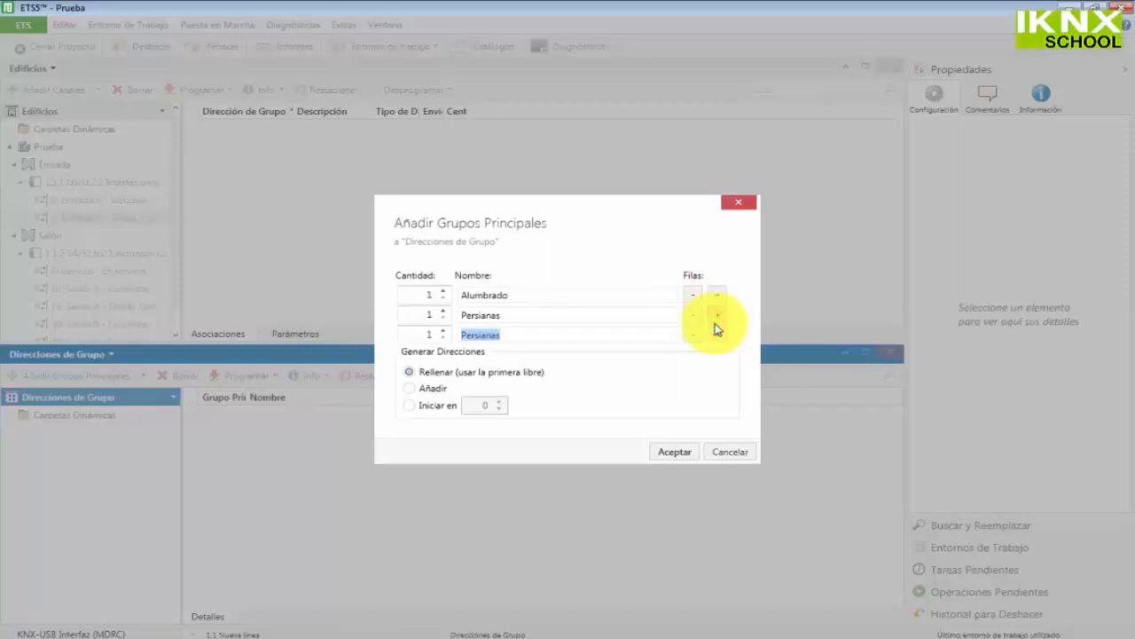
text(Clima)
click(671, 452)
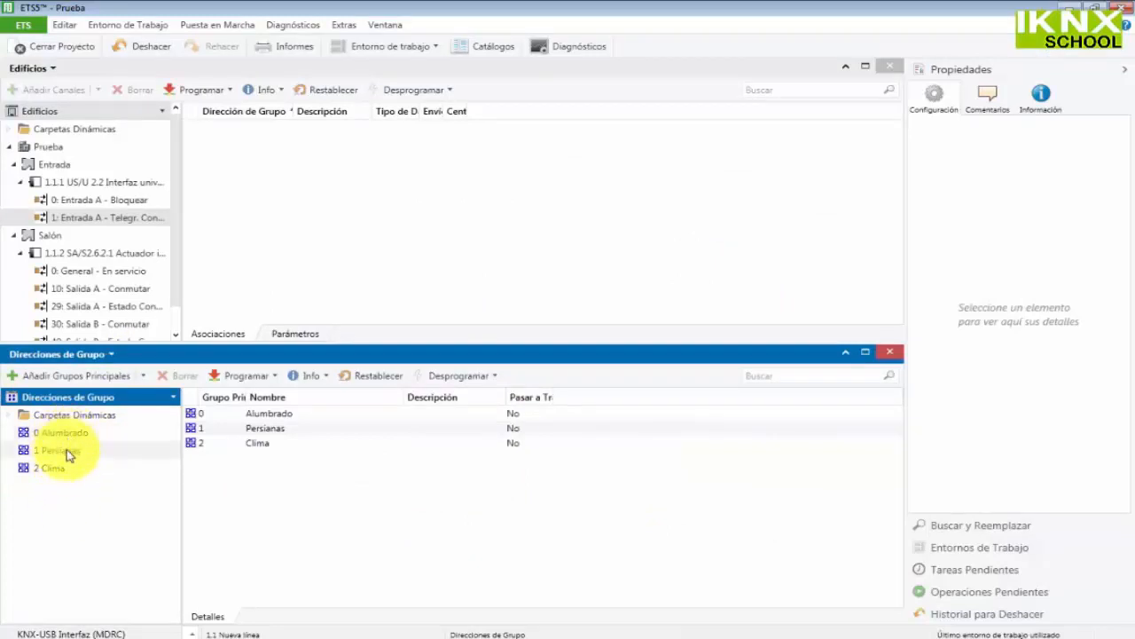
Step: Add a middle group named Salón to the Alumbrado main group
click(78, 432)
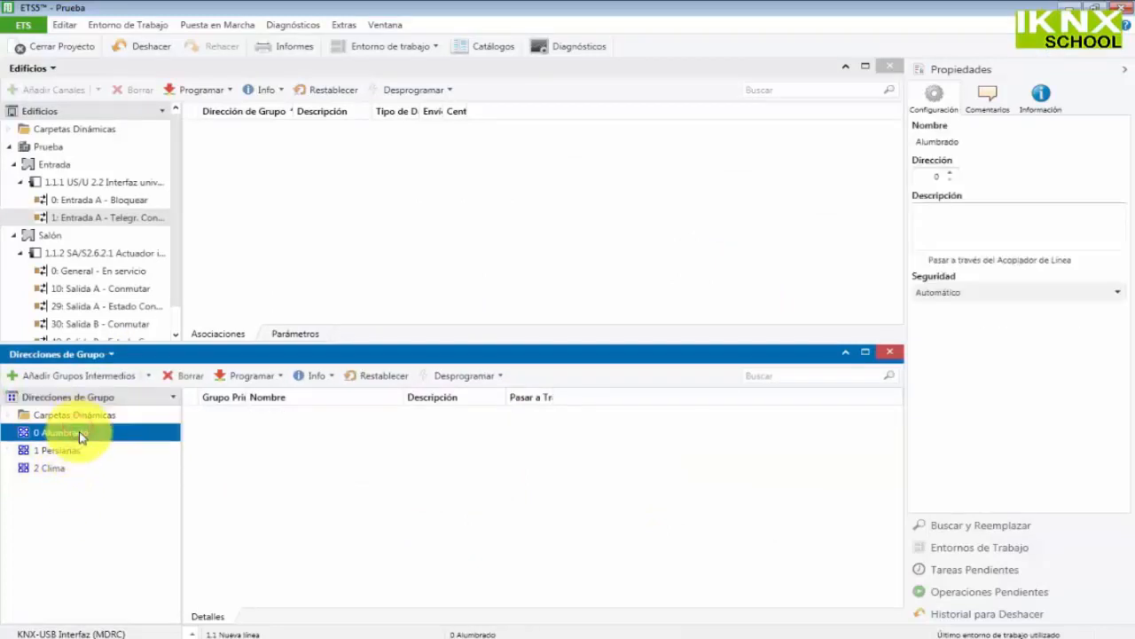
right_click(79, 432)
click(141, 500)
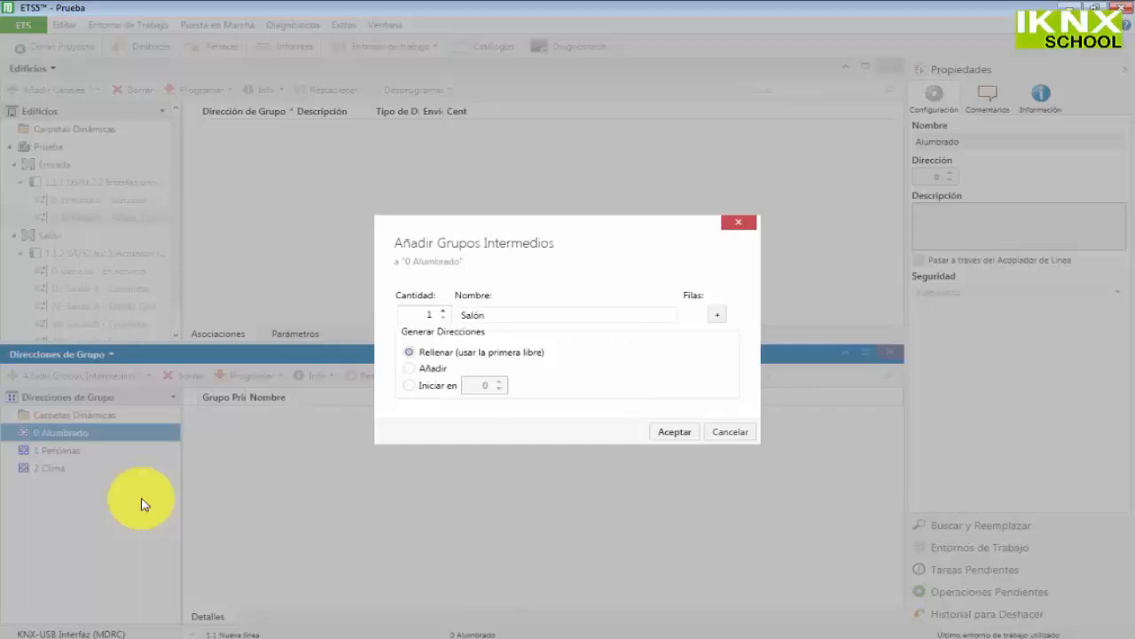
click(676, 430)
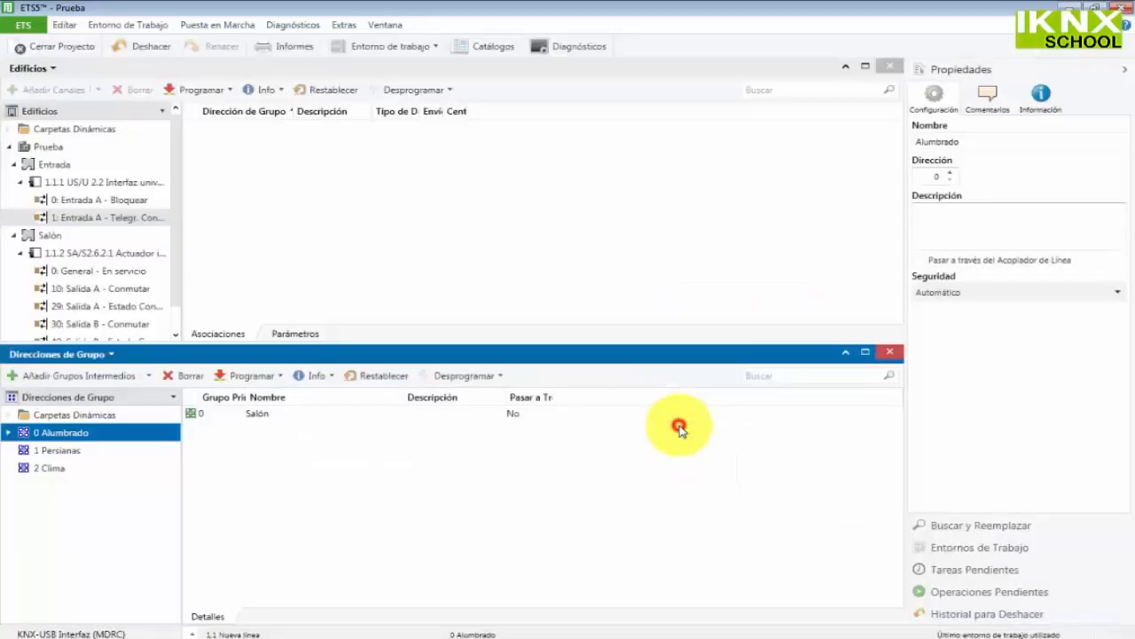
Step: Add two group addresses named On/Off Salón and Estado Salón to the Salón middle group under Alumbrado
click(8, 432)
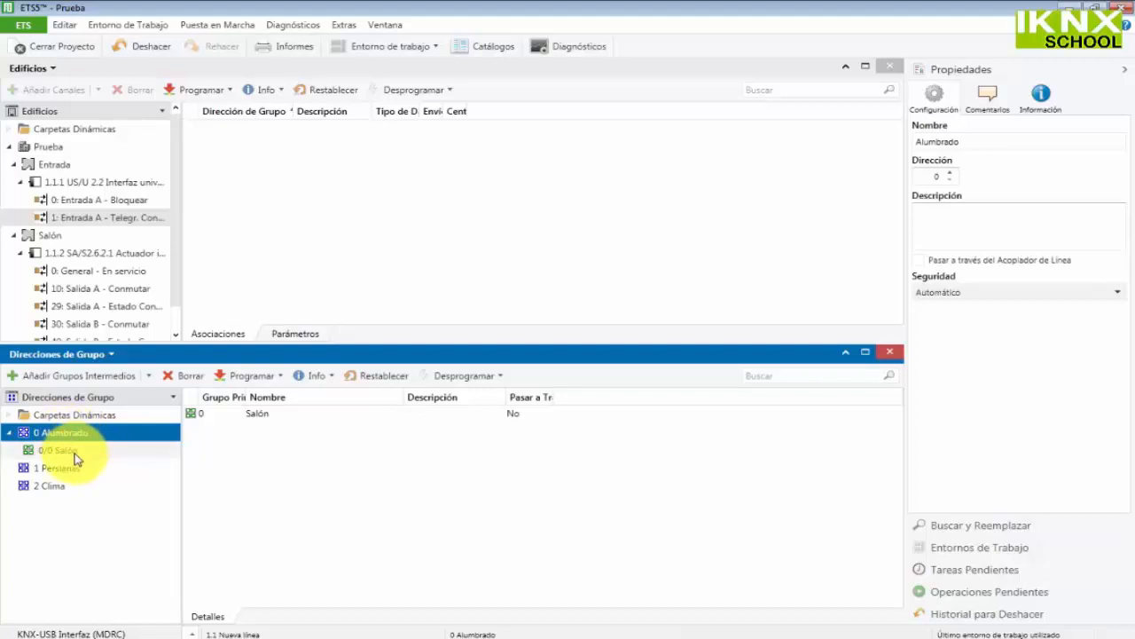
click(73, 451)
right_click(71, 450)
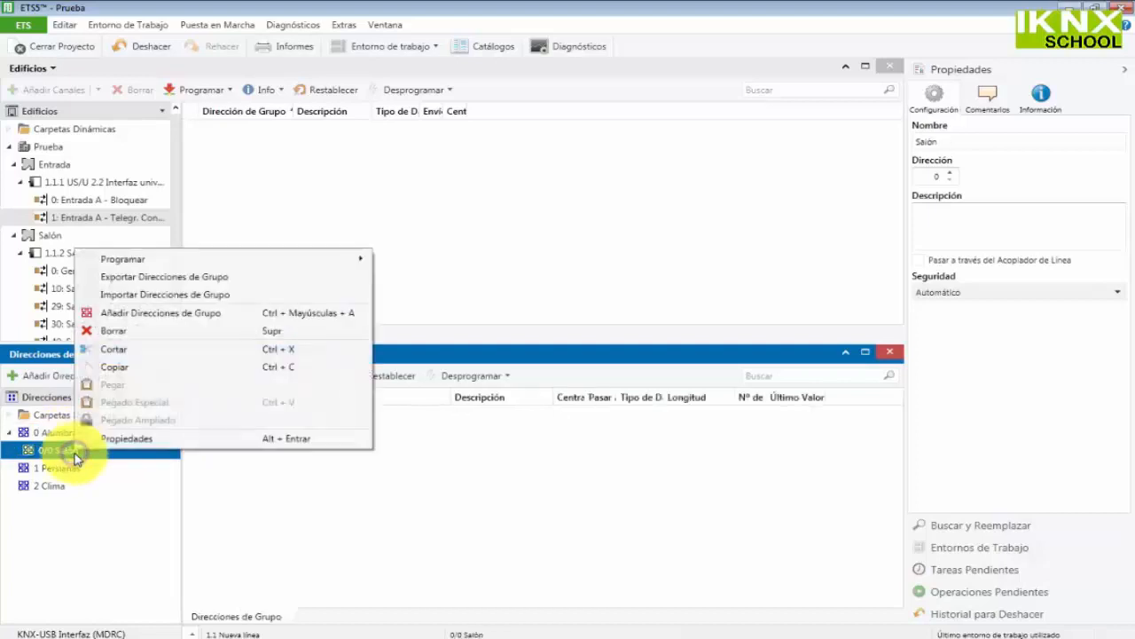
click(198, 315)
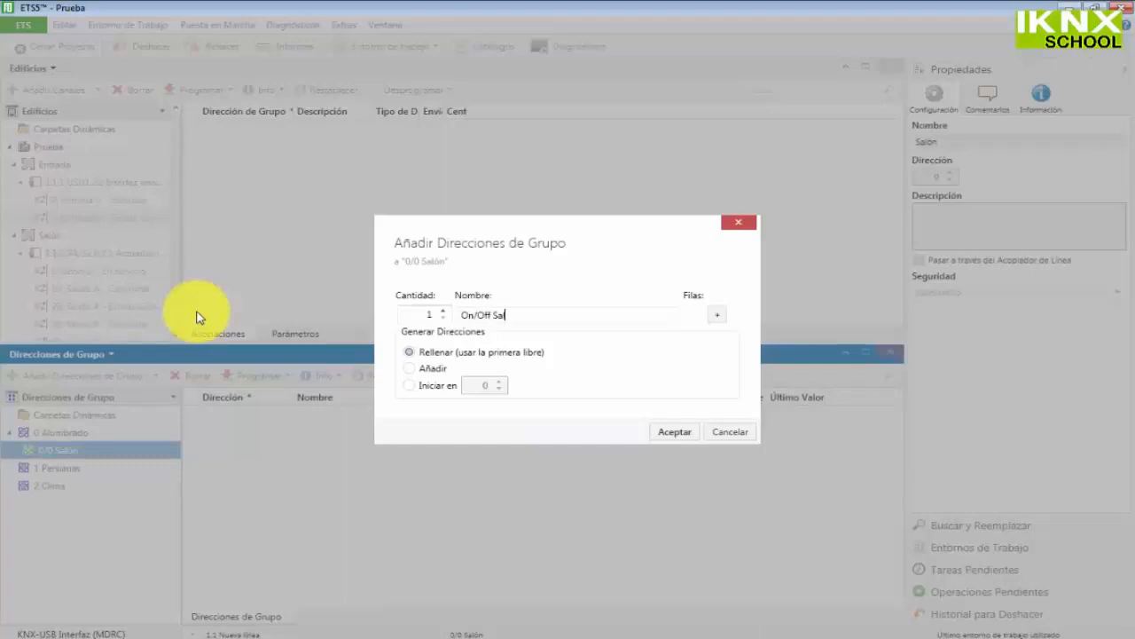
text(On/Off Salón)
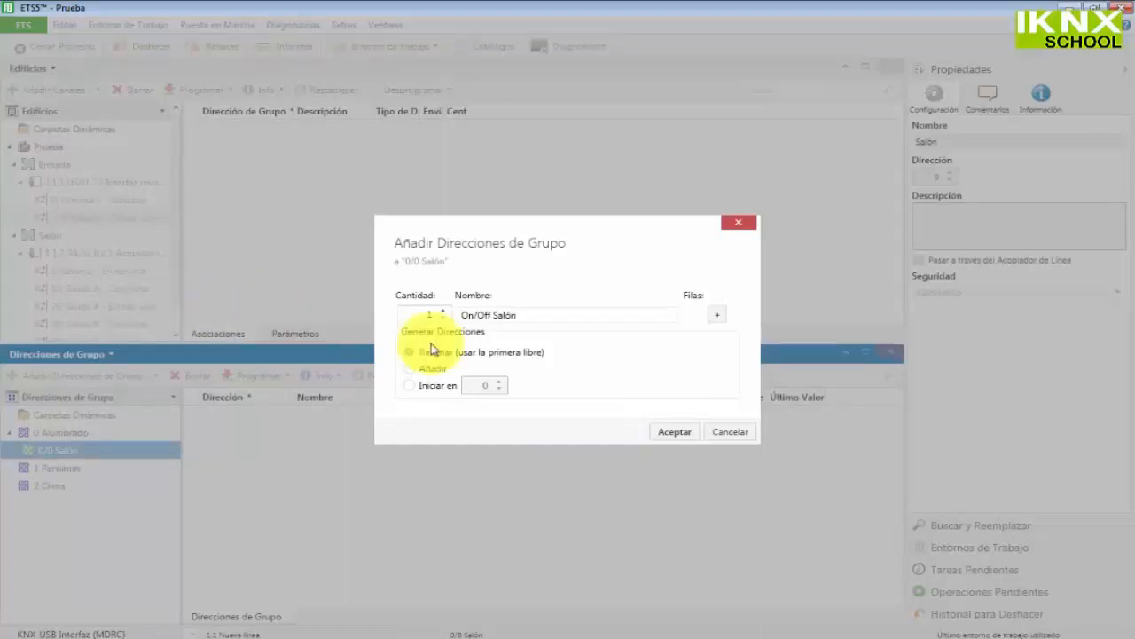
click(717, 314)
text(Est)
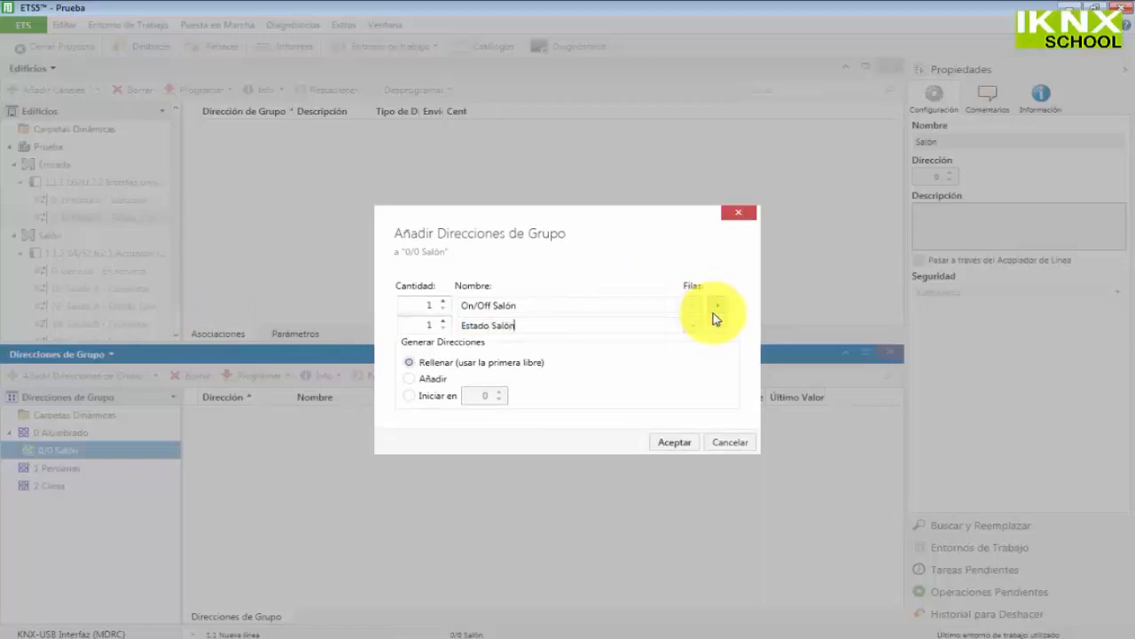
text(ado Salón)
click(674, 441)
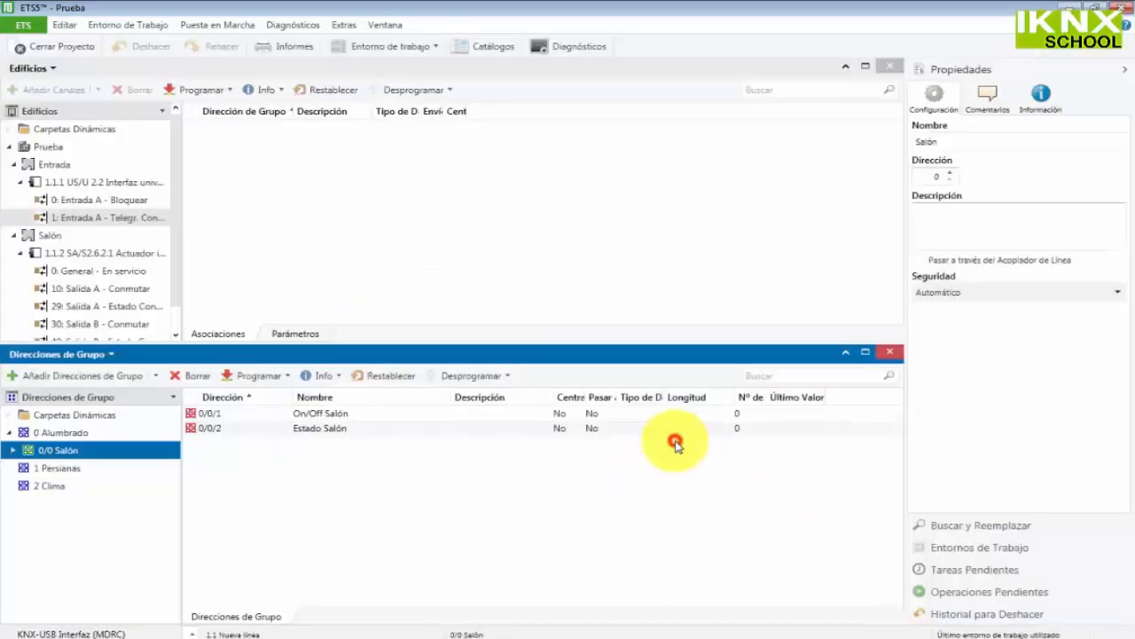
Step: Expand the Salón middle group and look over its On/Off Salón and Estado Salón group addresses
click(10, 450)
click(71, 467)
click(92, 486)
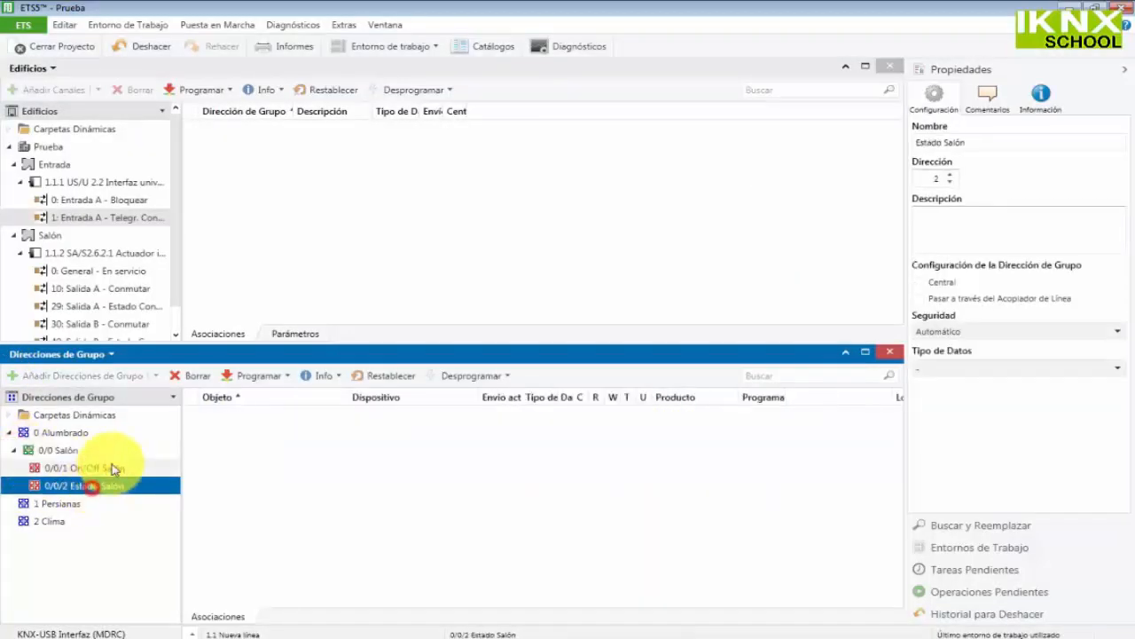
click(112, 463)
click(107, 486)
click(103, 466)
click(104, 485)
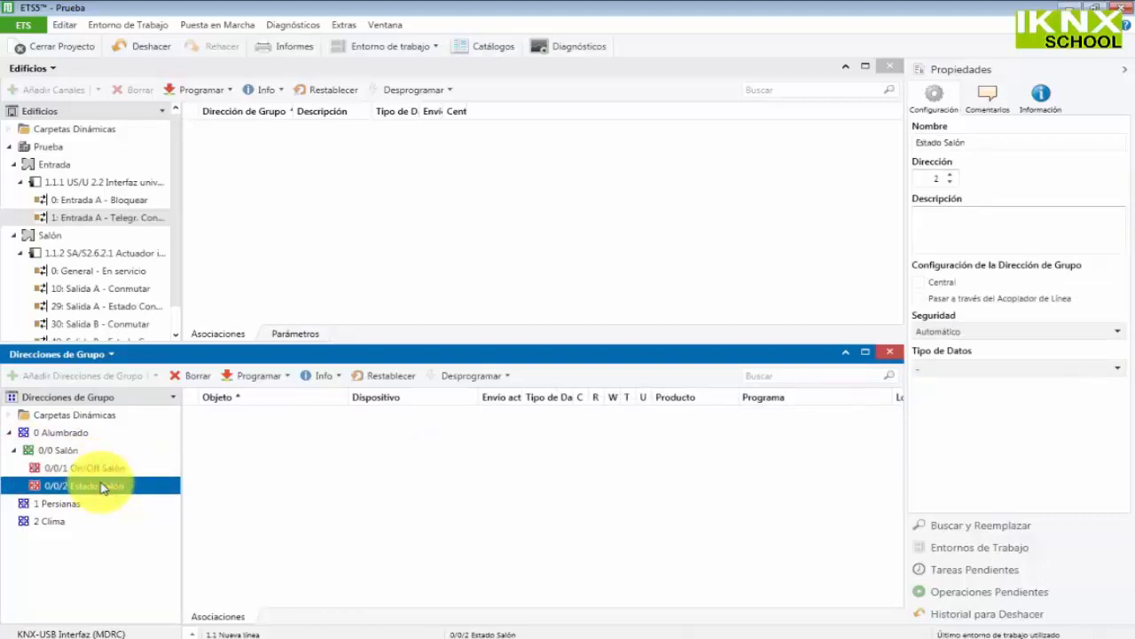
Step: Link Entrada A - Telegr. Conmutar and Salida A - Conmutar to the On/Off Salón group address
click(105, 467)
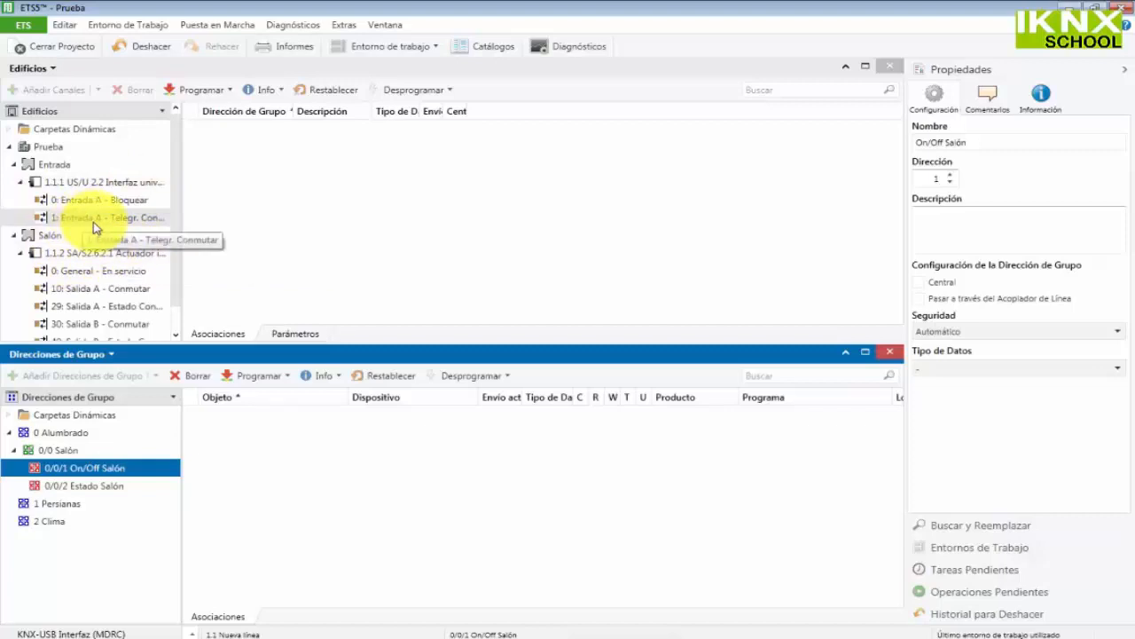
drag(87, 222, 270, 508)
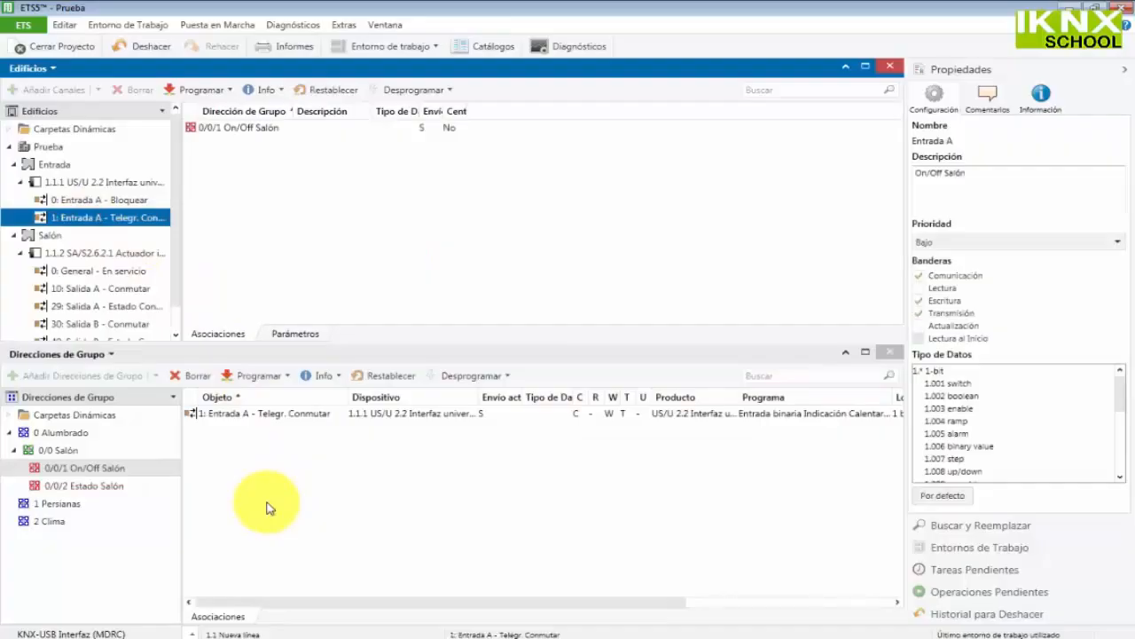
click(124, 289)
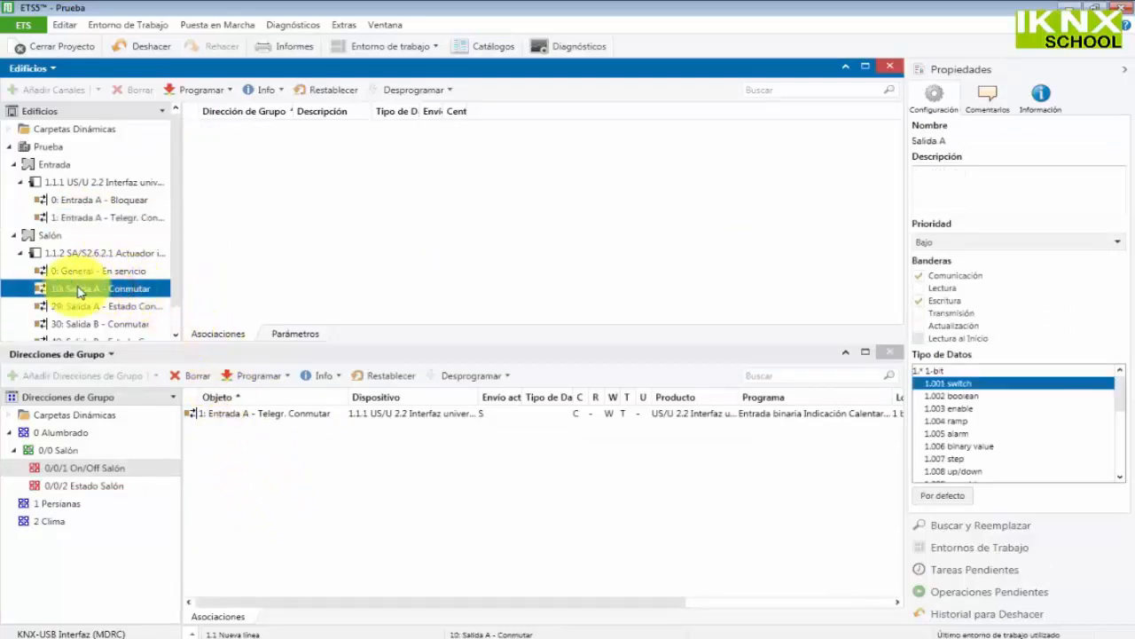
drag(78, 293, 296, 485)
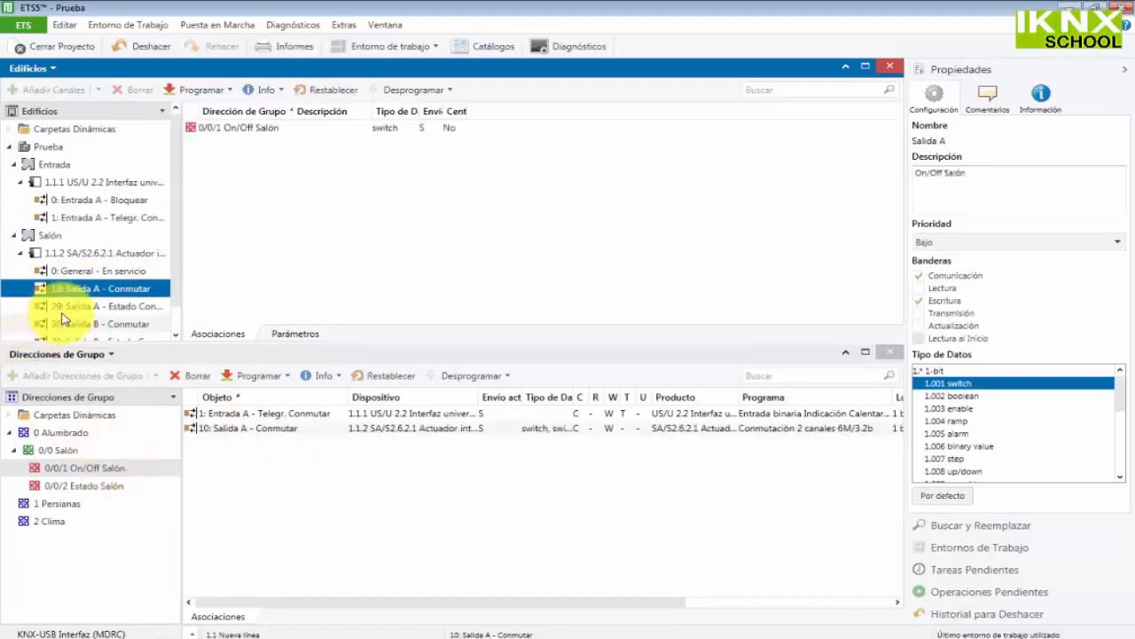
Step: Link Salida A - Estado Conmutación to the Estado Salón group address and check the associations of both Salón addresses
click(103, 487)
drag(130, 308, 310, 510)
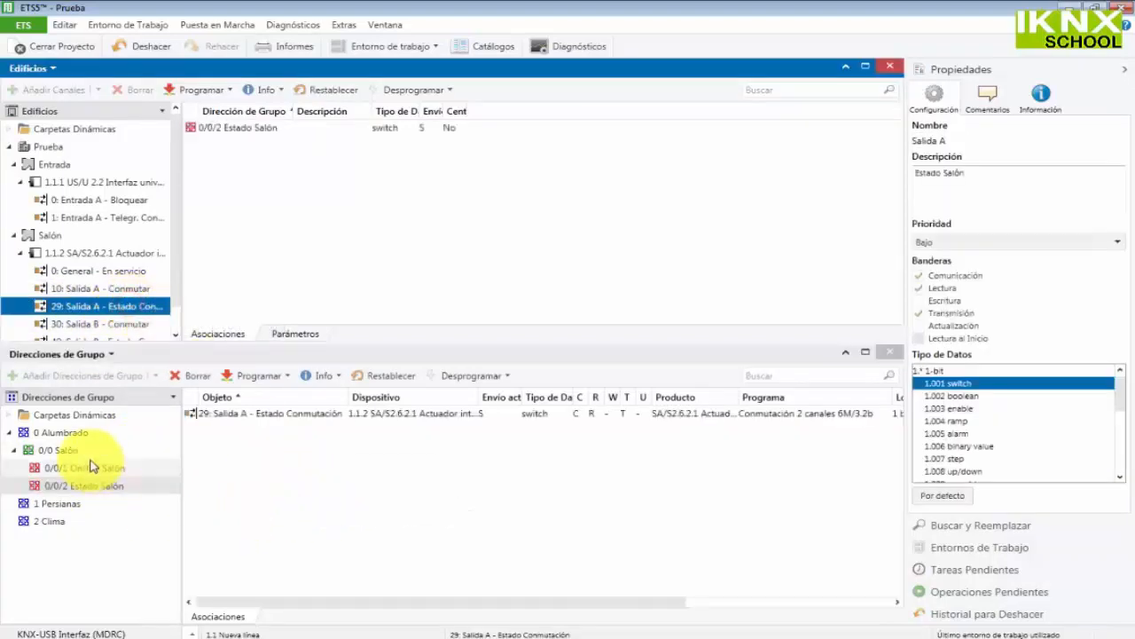
click(105, 488)
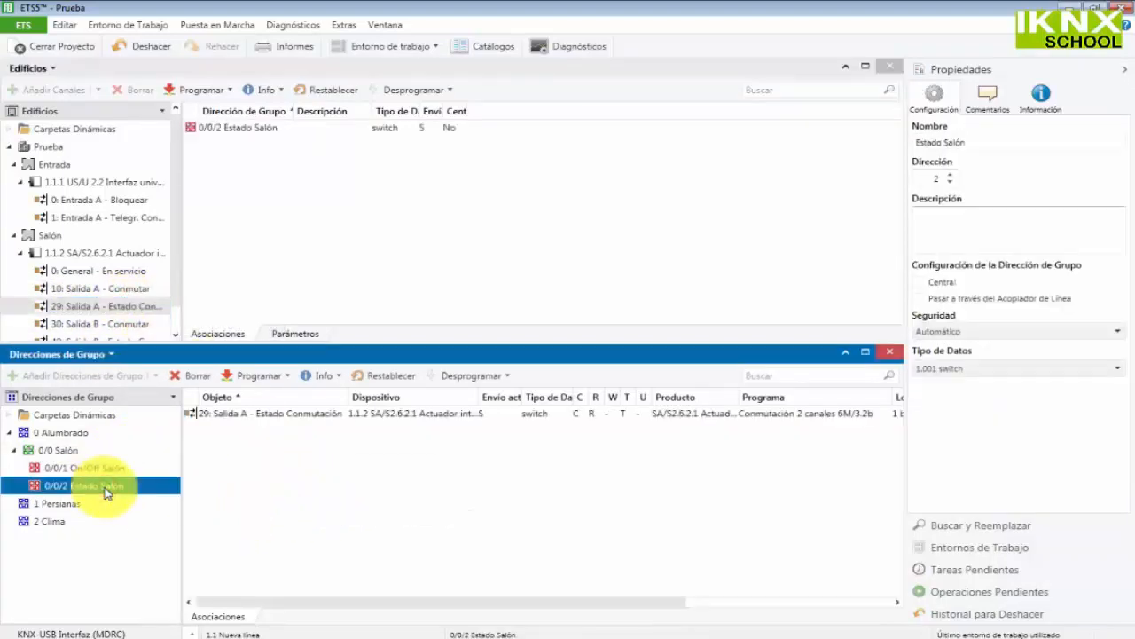
click(118, 469)
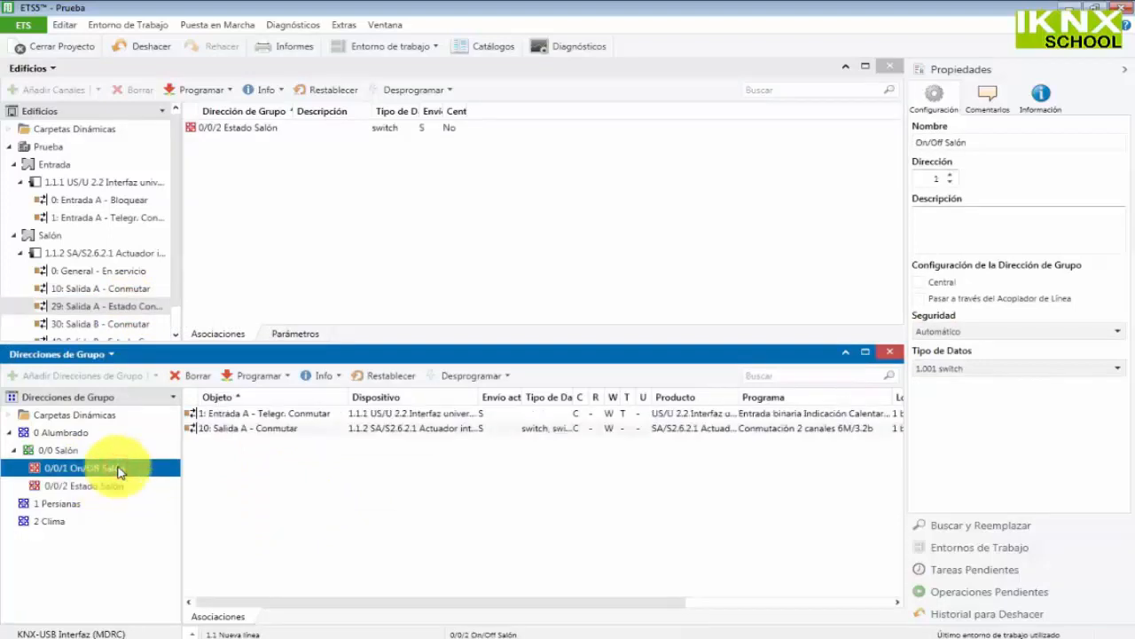
click(97, 486)
click(99, 468)
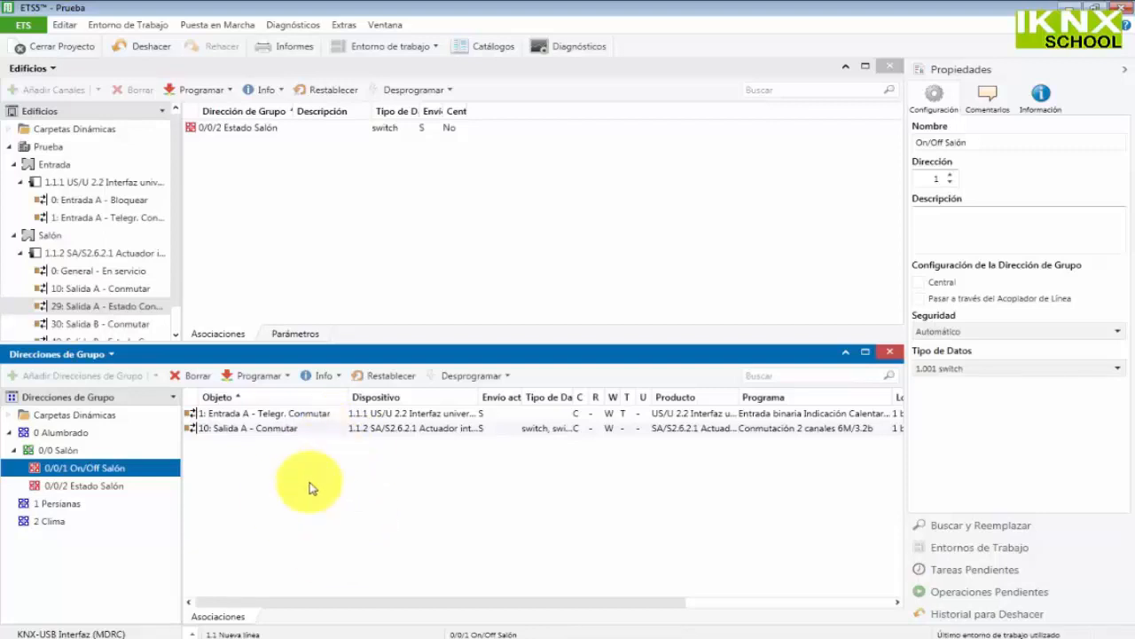
Step: Examine the programming options offered for the SA/S2.6.2.1 actuator and for the On/Off Salón group address
click(116, 254)
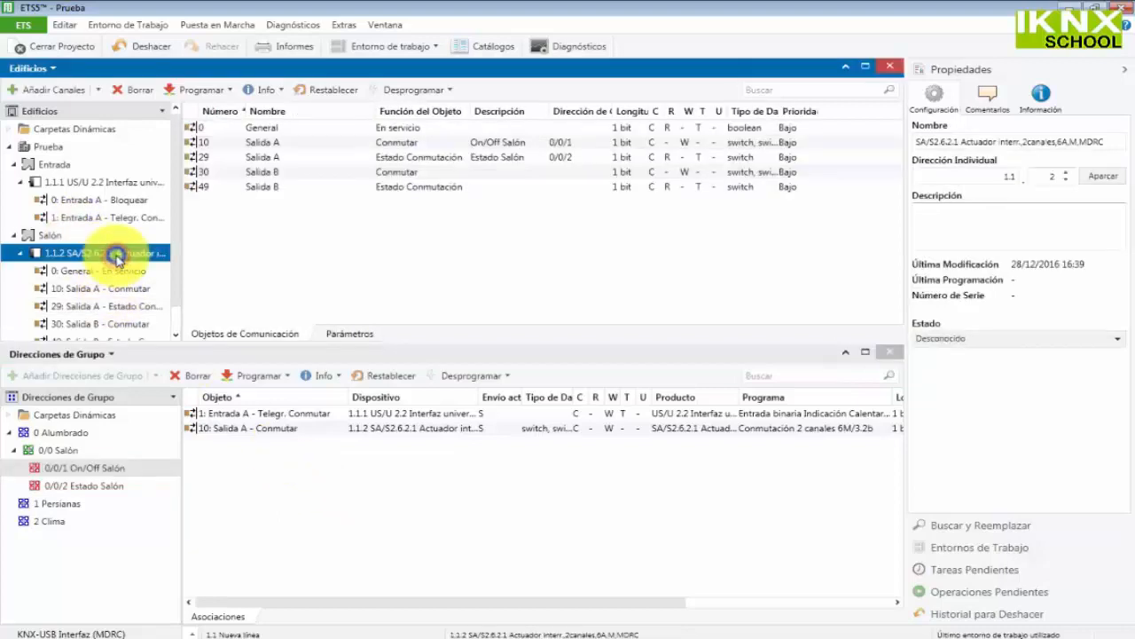
right_click(100, 258)
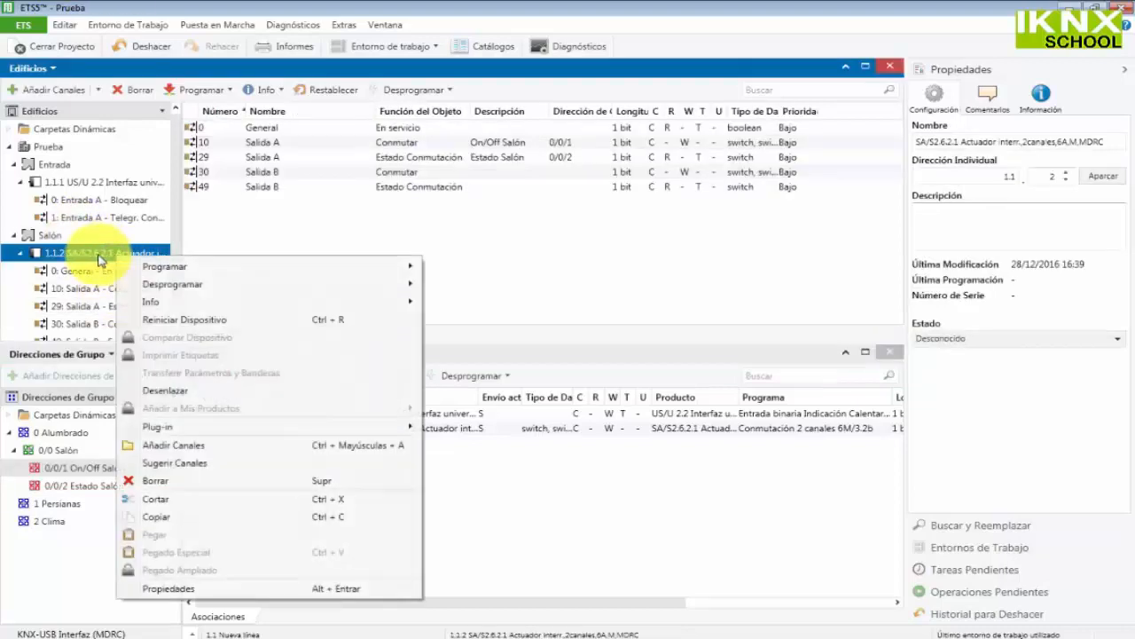
mouse_move(174, 269)
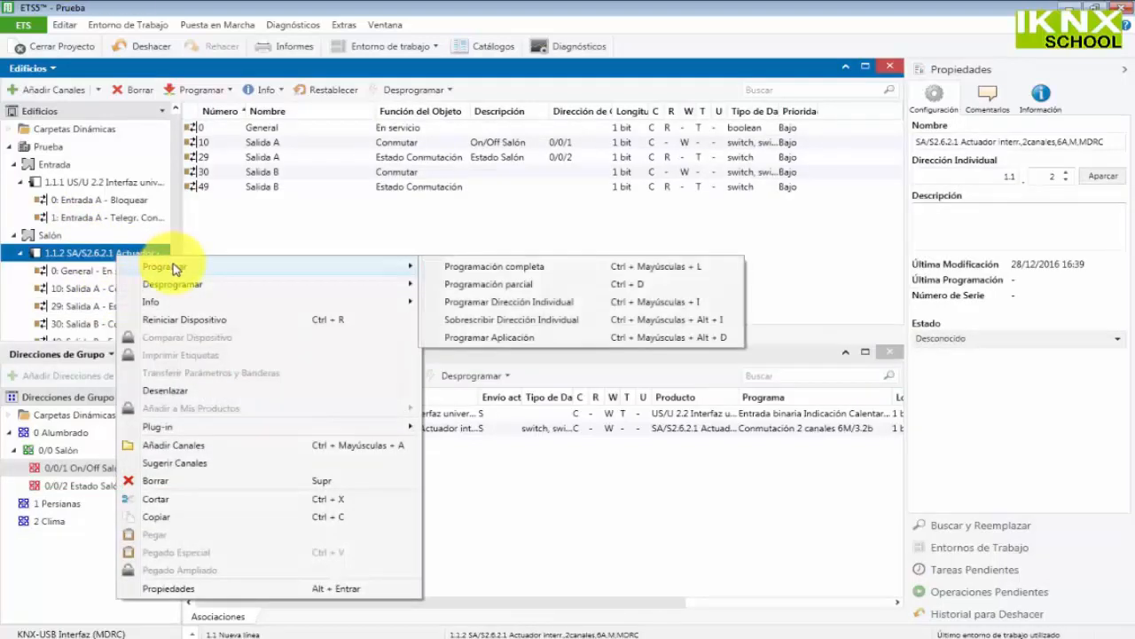
click(78, 468)
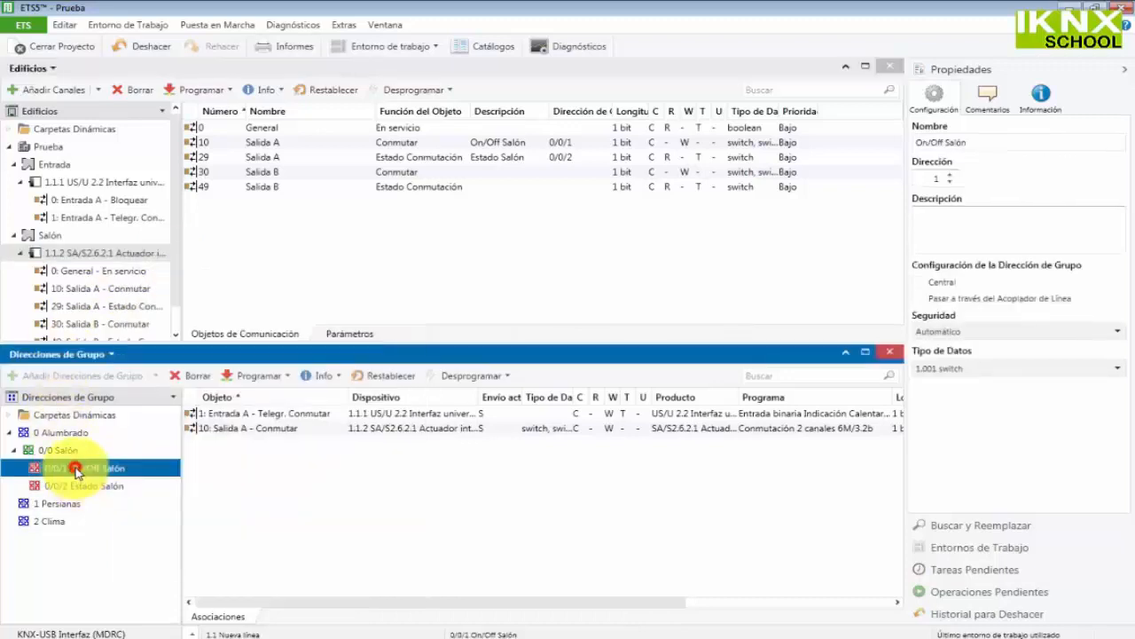
click(286, 376)
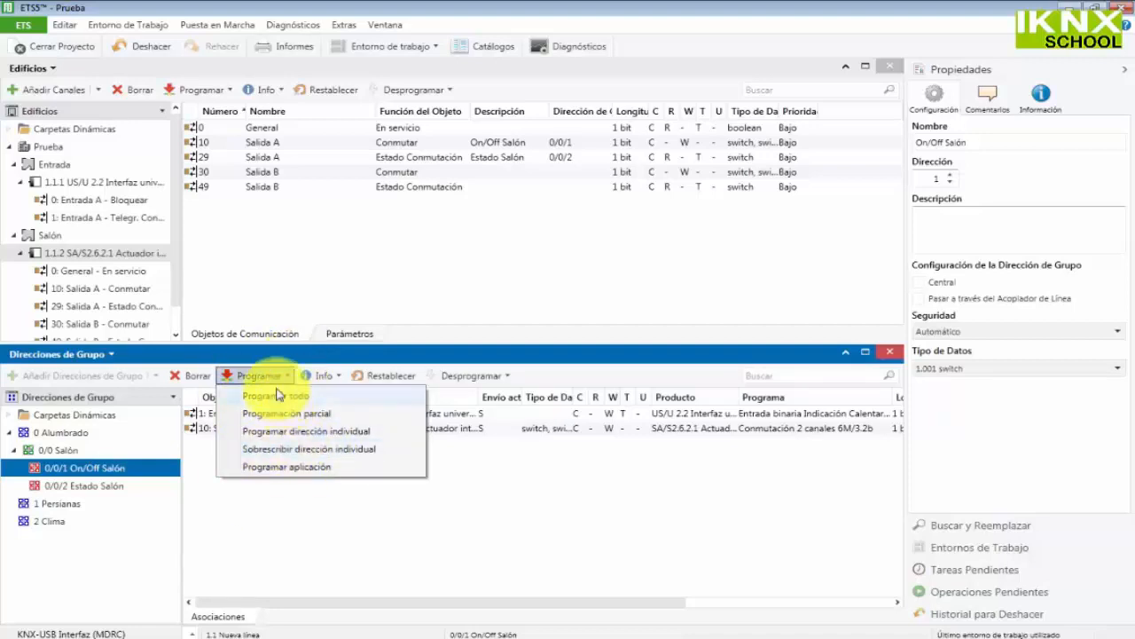
click(614, 522)
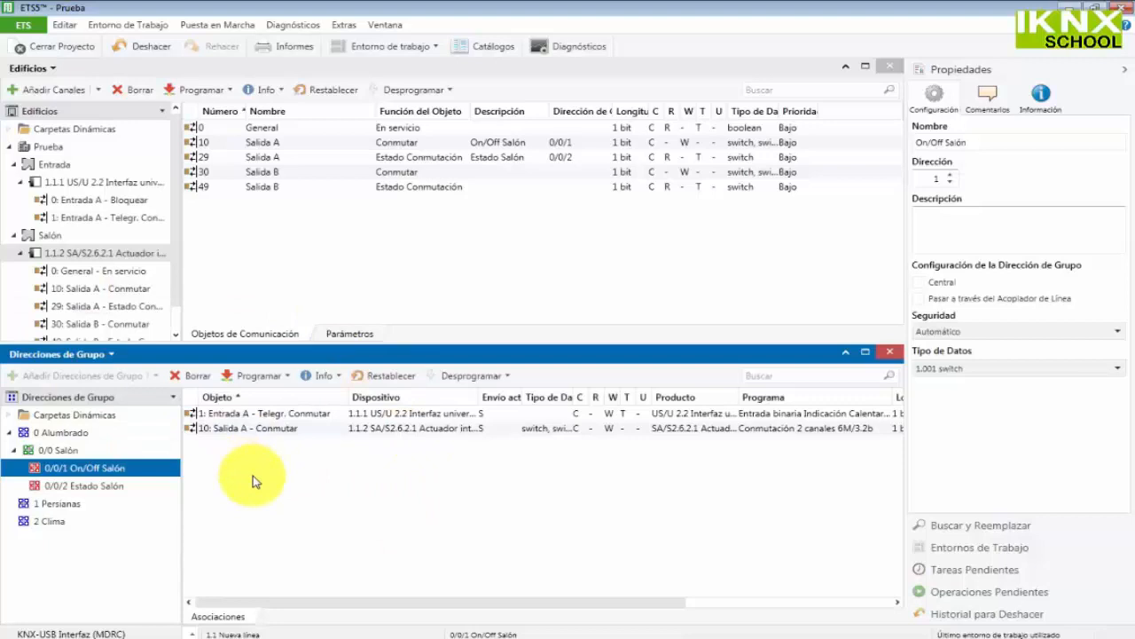
click(105, 557)
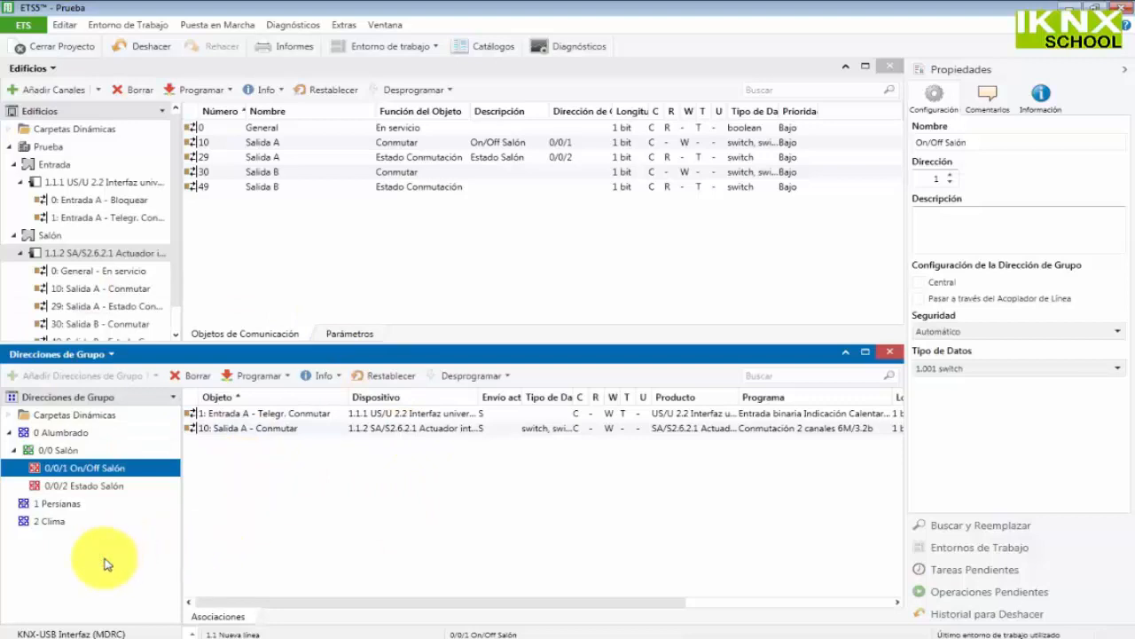
Step: Review the three-level structure from the Alumbrado main group through the Salón middle group to its two group addresses
click(82, 435)
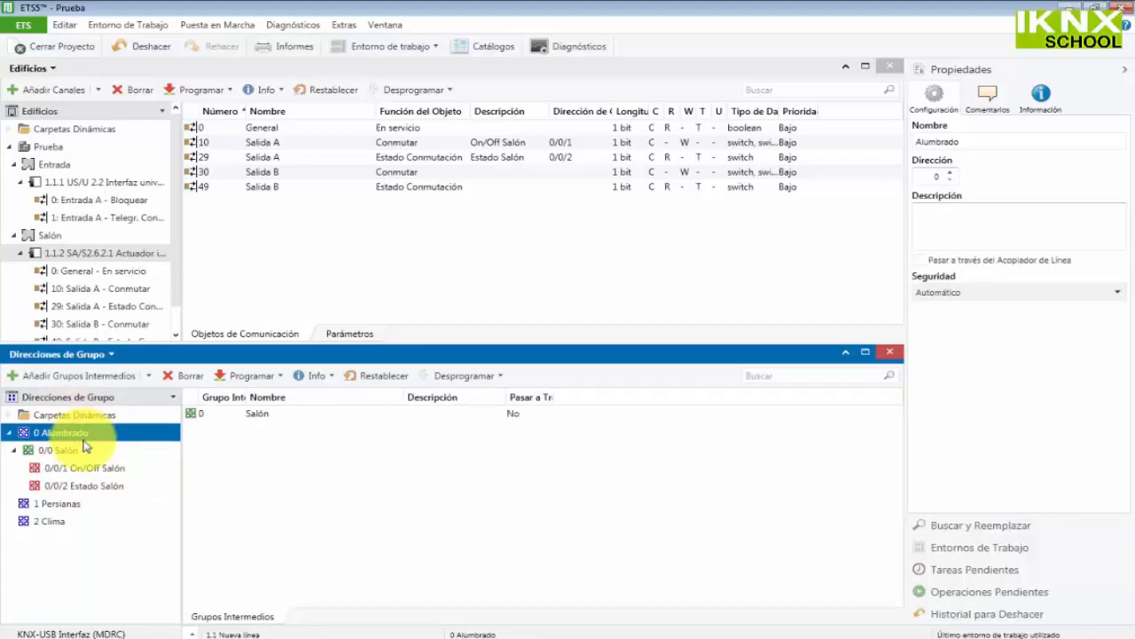
click(75, 453)
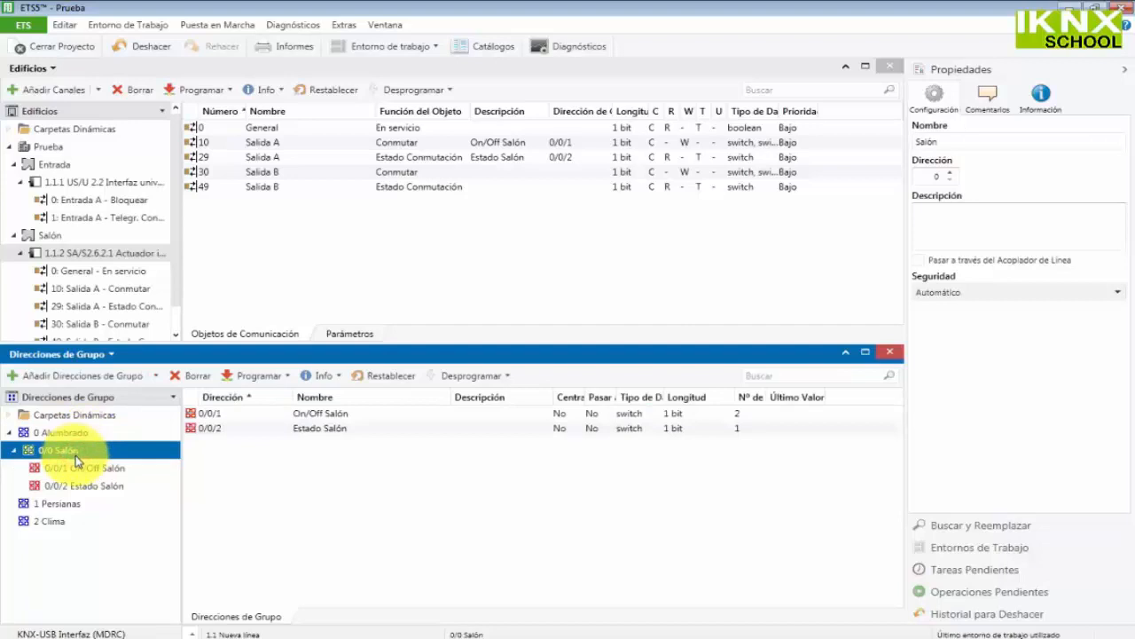
click(81, 468)
click(99, 486)
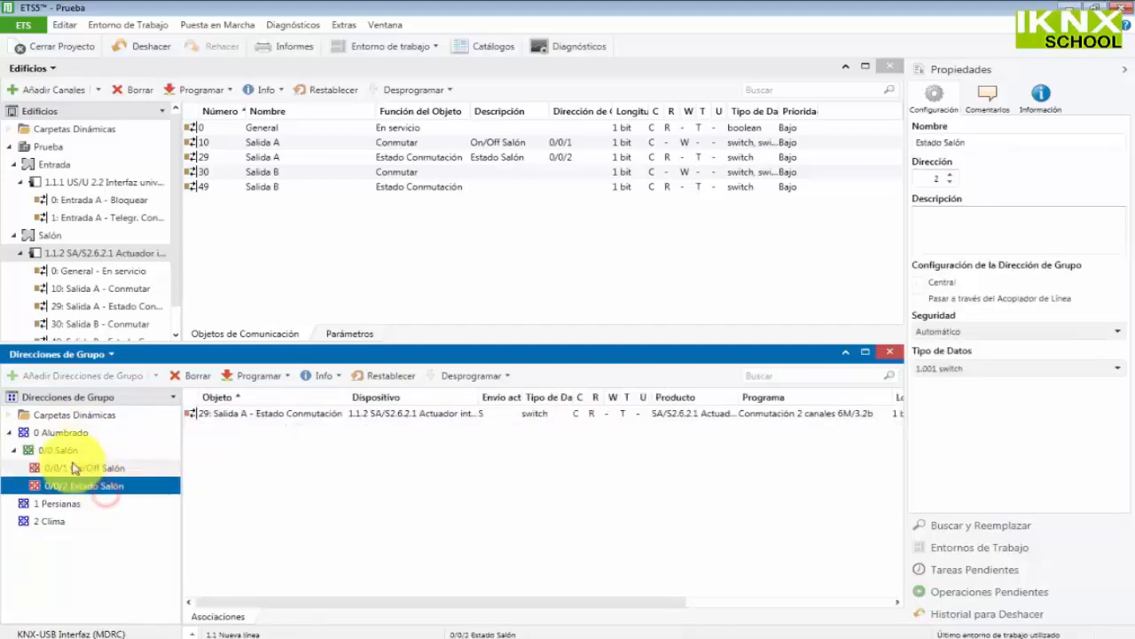
click(45, 452)
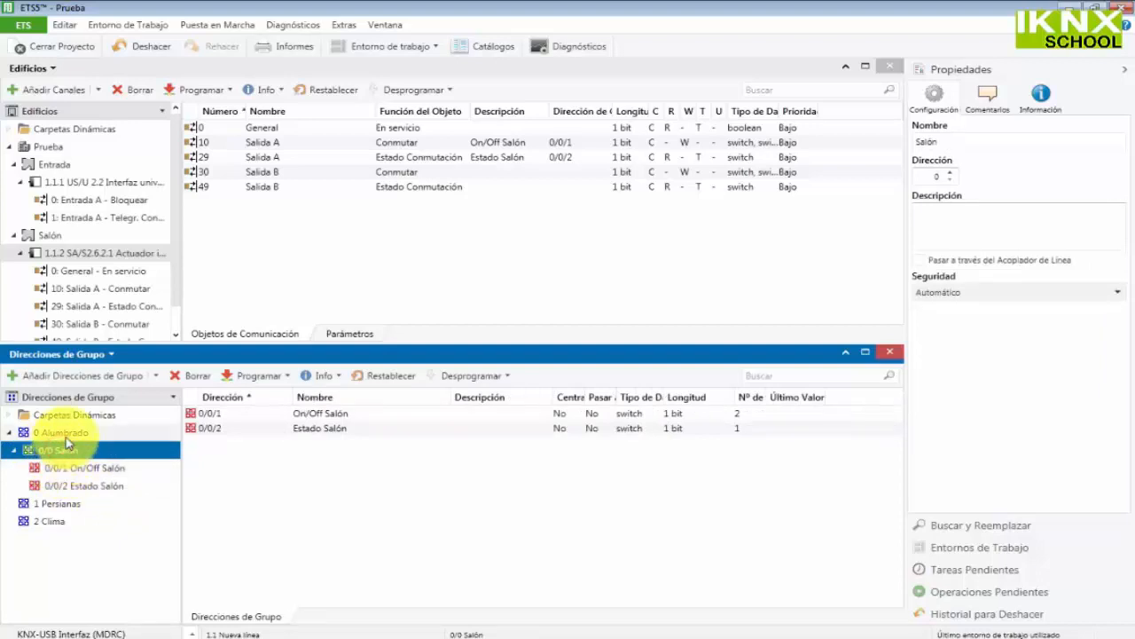
Step: Open the dialog for adding main groups at the root of the group addresses
click(53, 397)
right_click(77, 397)
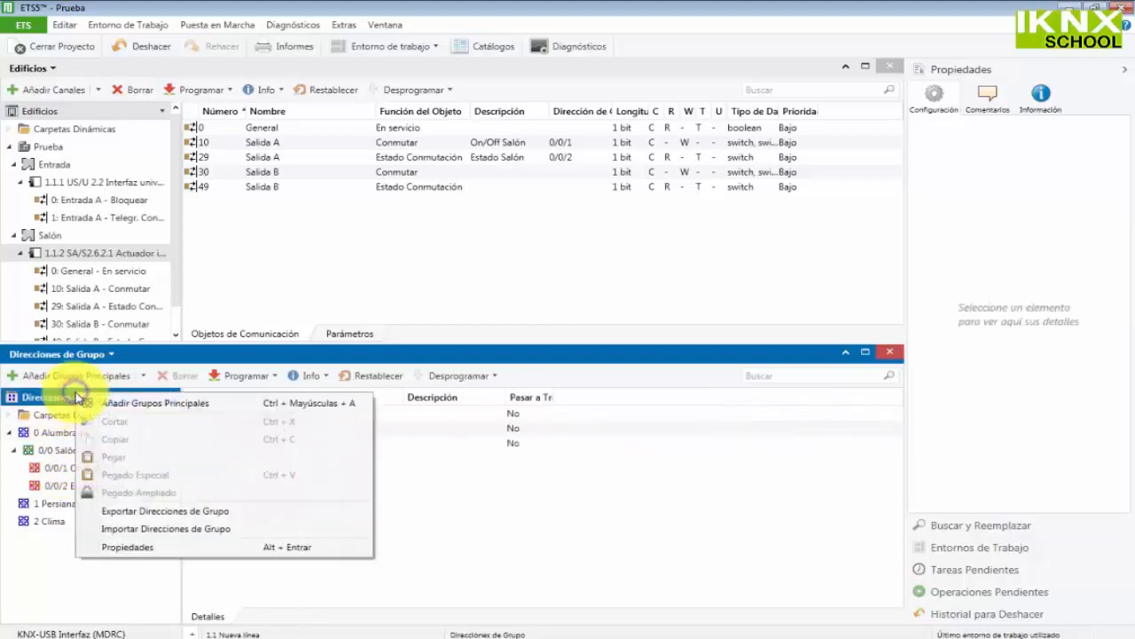
click(144, 410)
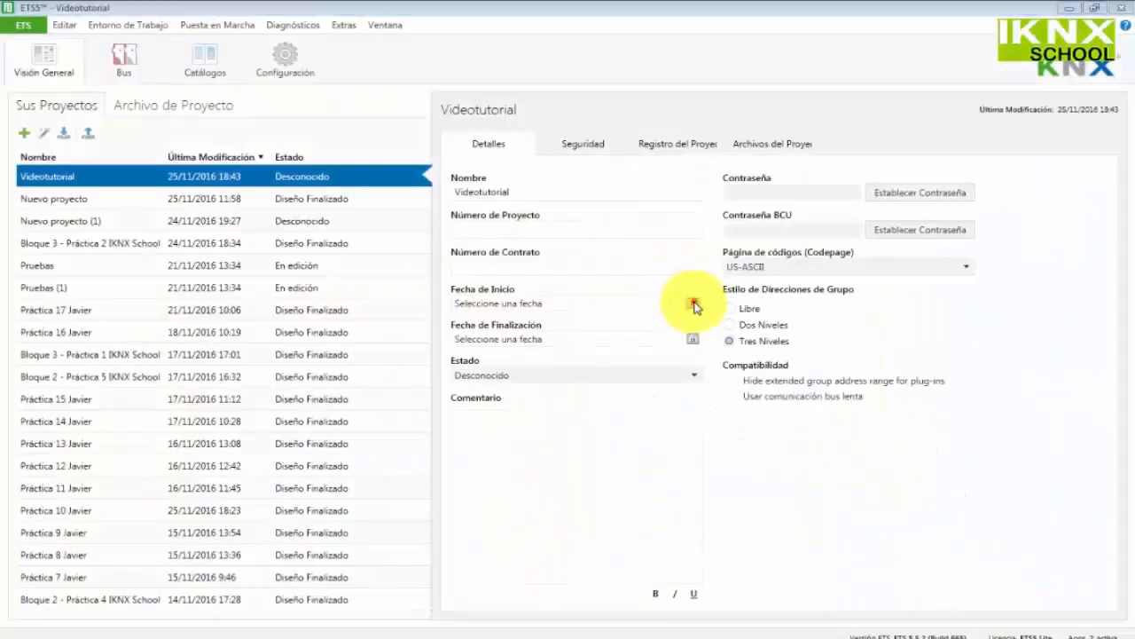
click(693, 303)
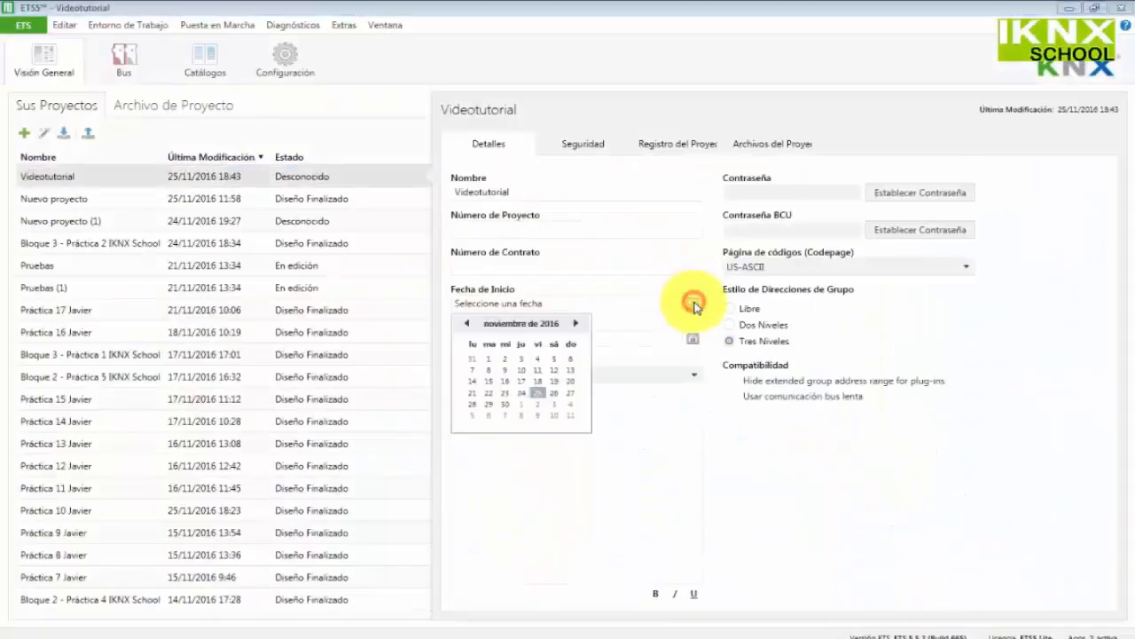
click(541, 395)
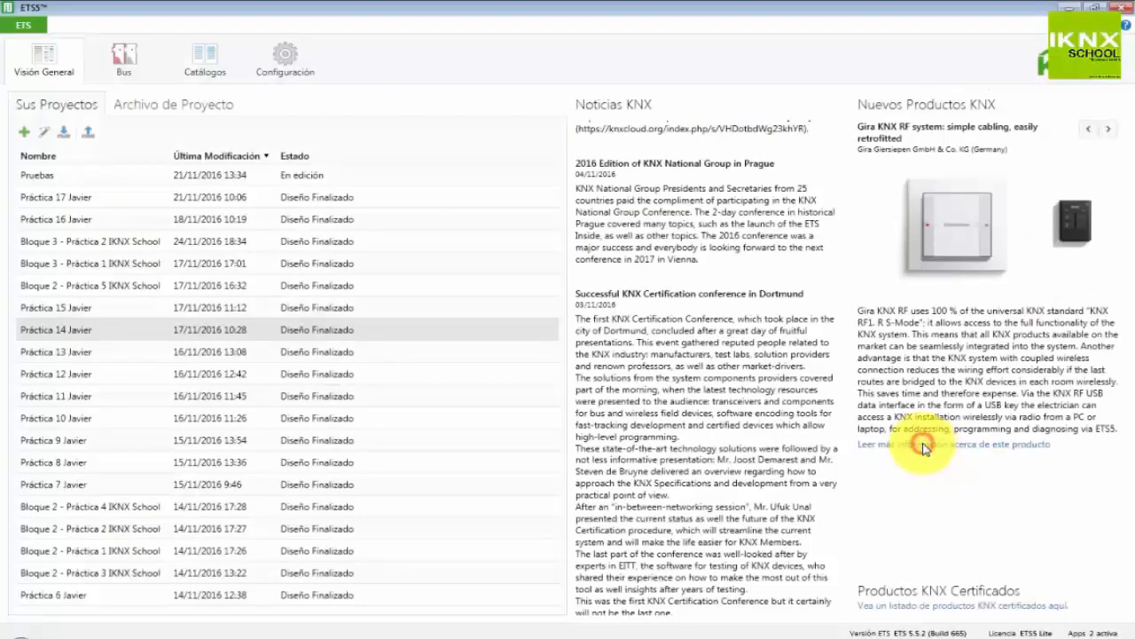
click(923, 445)
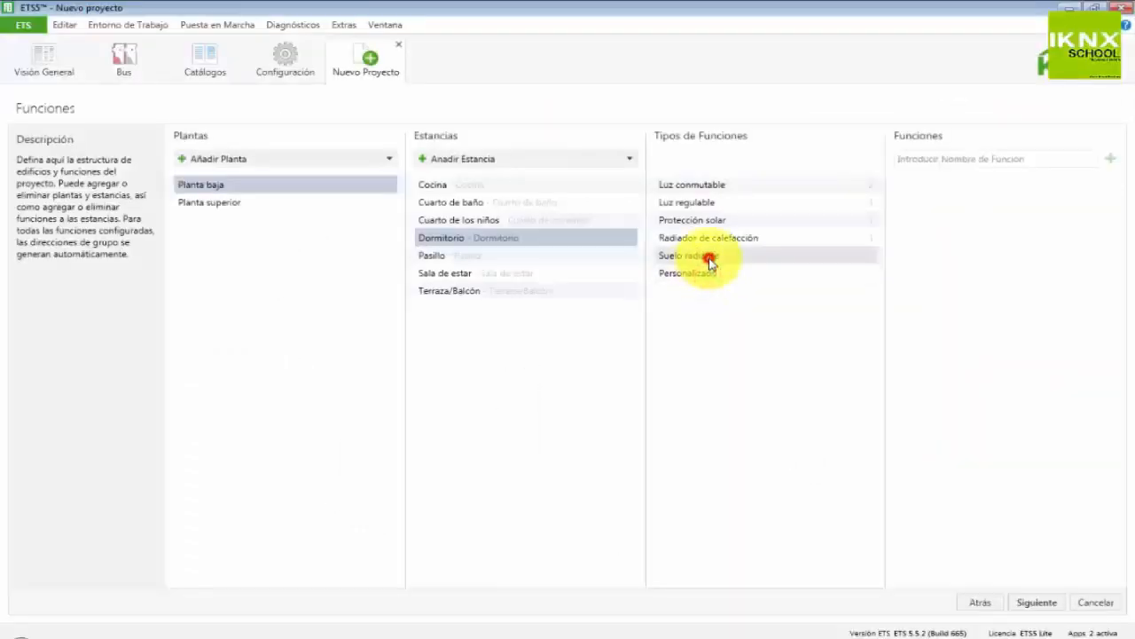
click(721, 239)
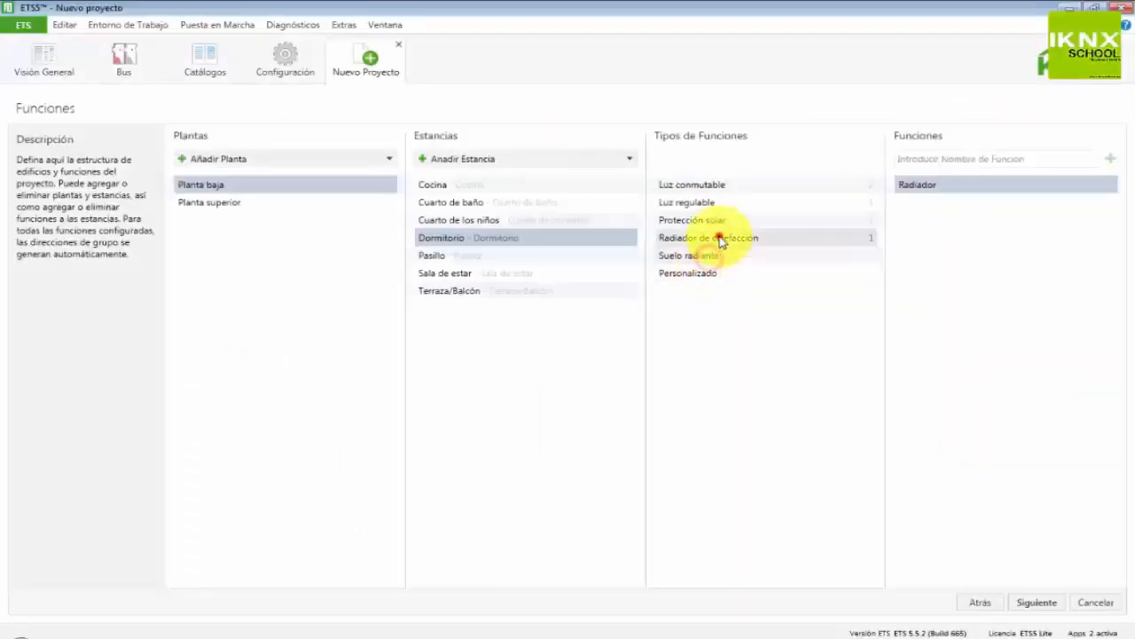
click(1037, 602)
click(1039, 602)
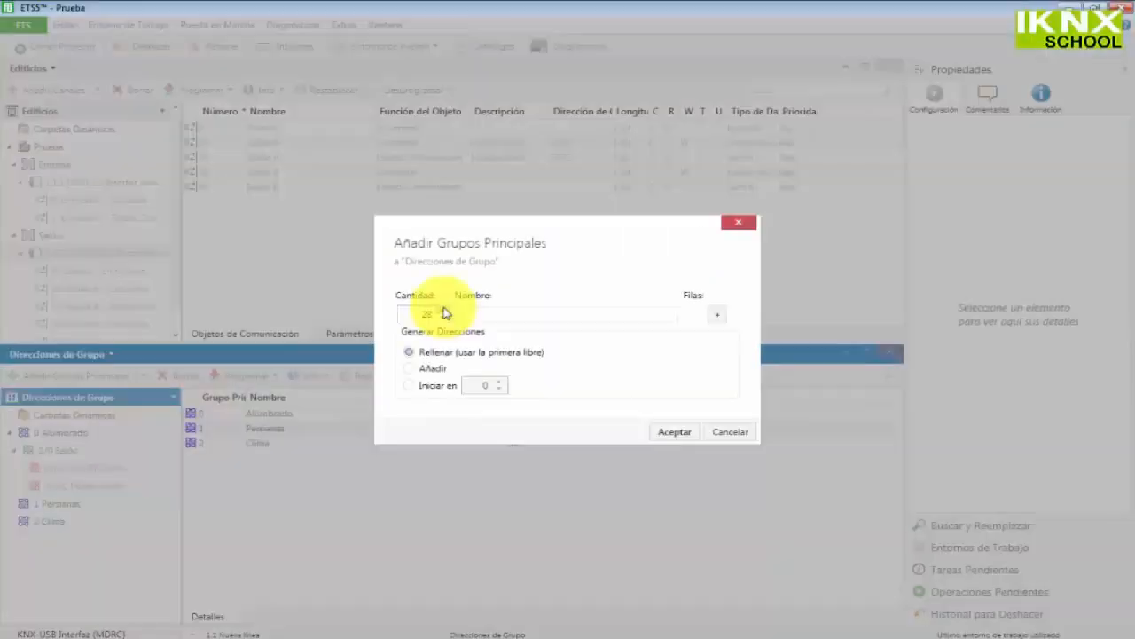
Step: Add 29 unnamed main groups using the first free addresses and look through the list down to main group 31
click(443, 311)
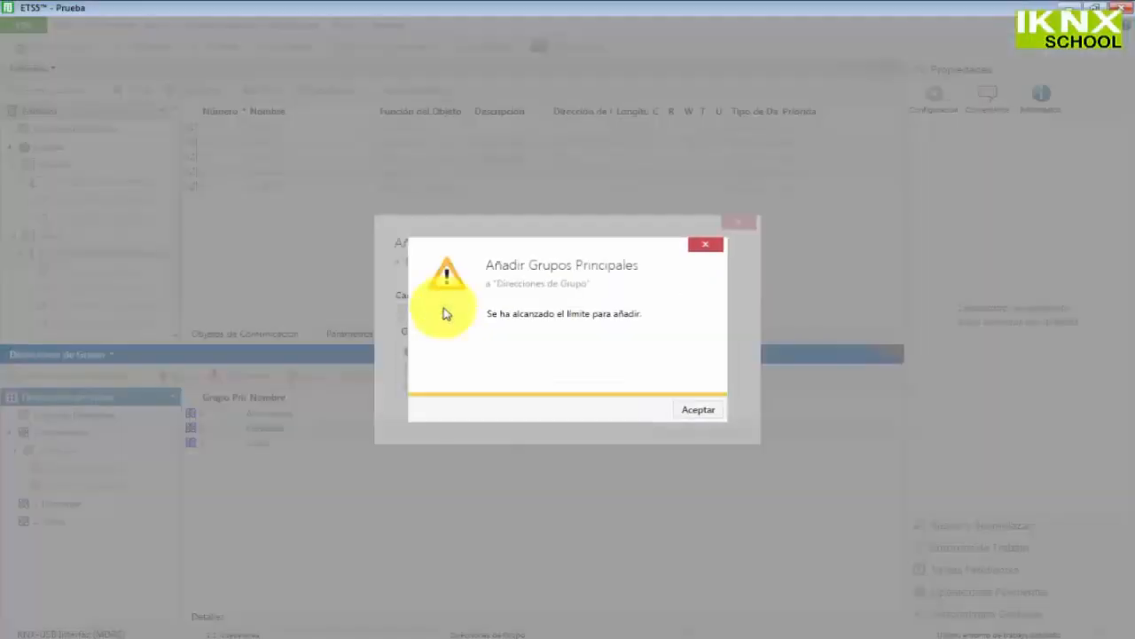
click(689, 411)
click(675, 438)
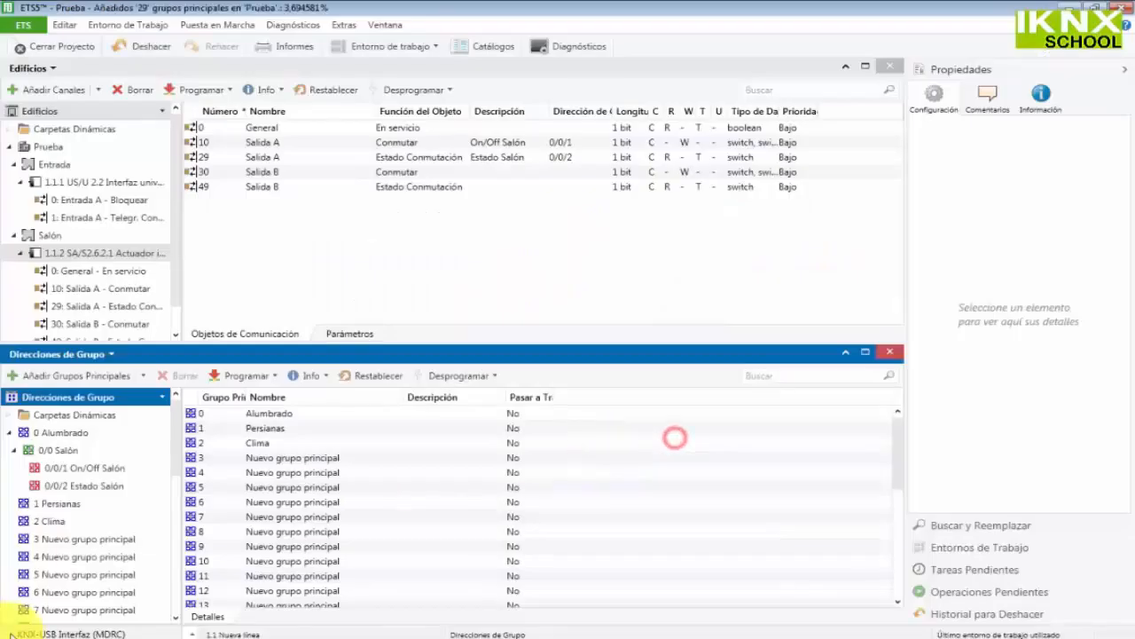
scroll(80, 528, down, 8)
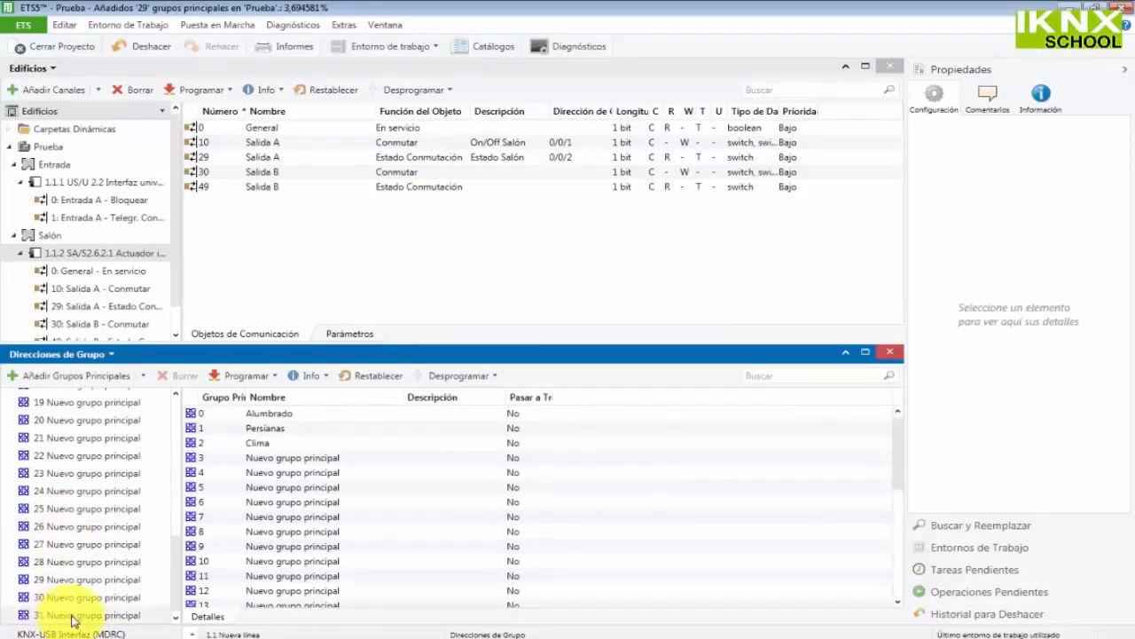
scroll(74, 613, up, 10)
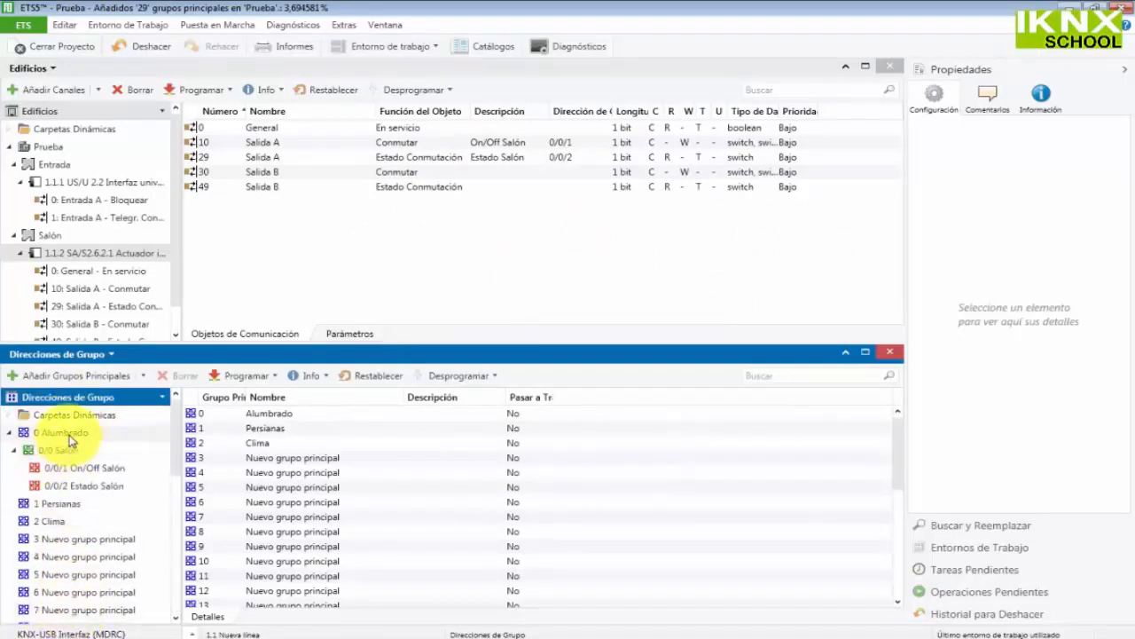
Step: Add seven unnamed middle groups, 0/1 to 0/7, to the Alumbrado main group
right_click(69, 434)
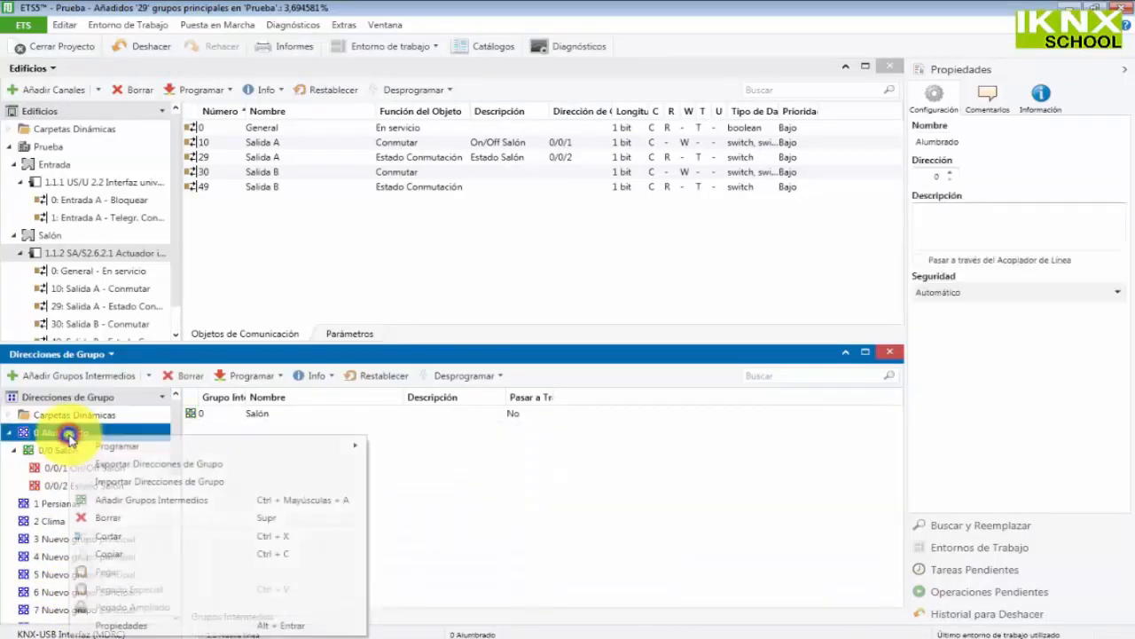
click(144, 502)
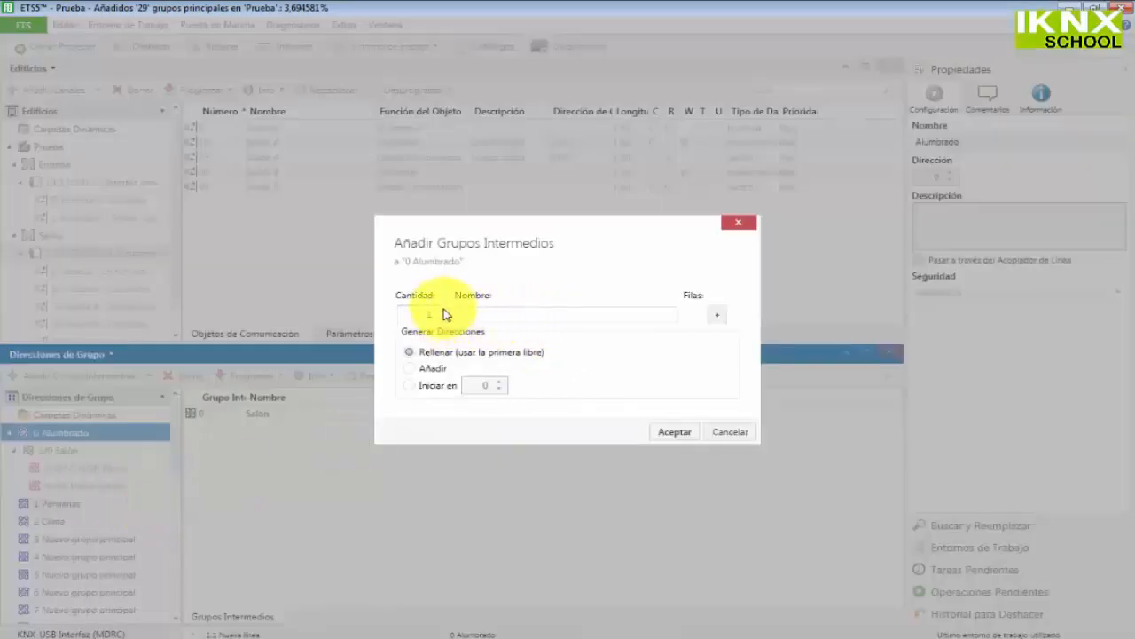
click(444, 312)
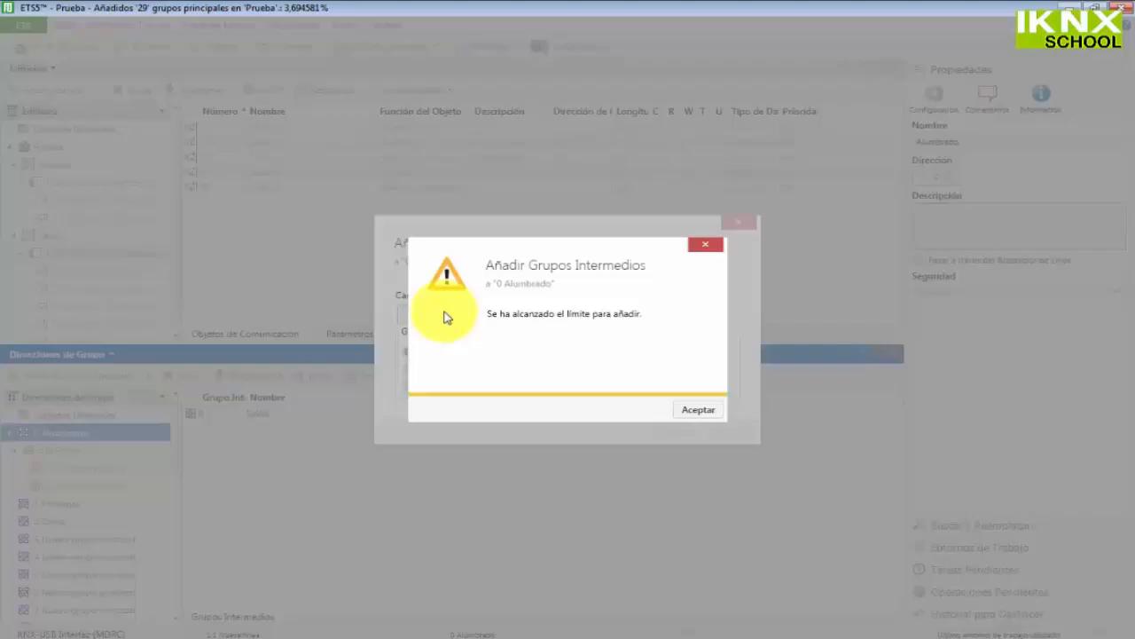
click(716, 414)
click(674, 438)
scroll(83, 489, down, 2)
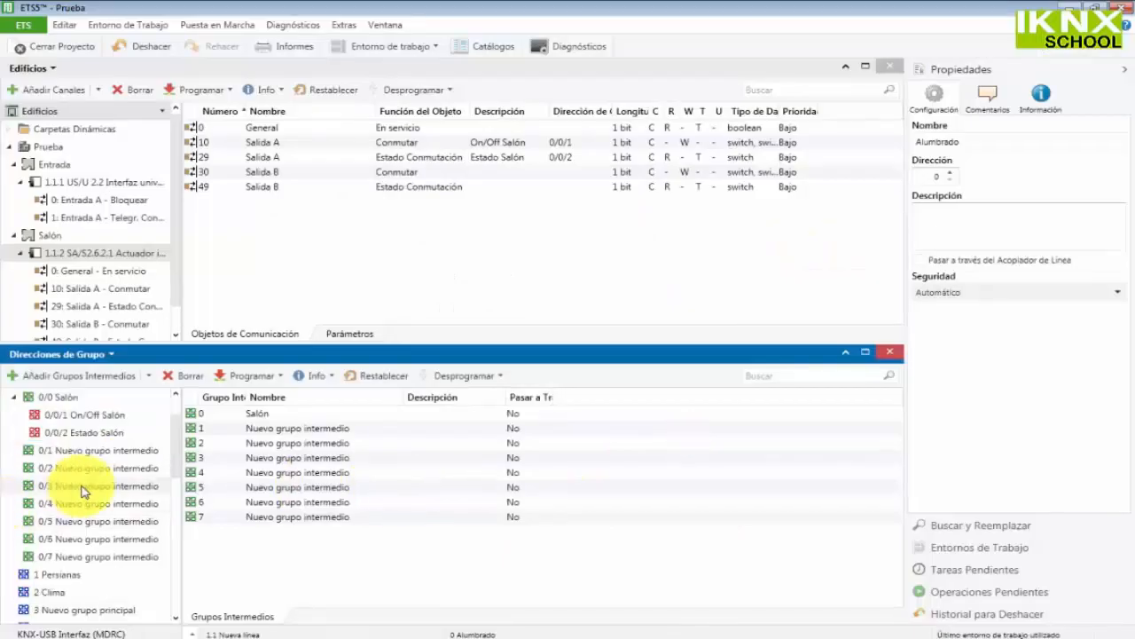
scroll(83, 488, up, 2)
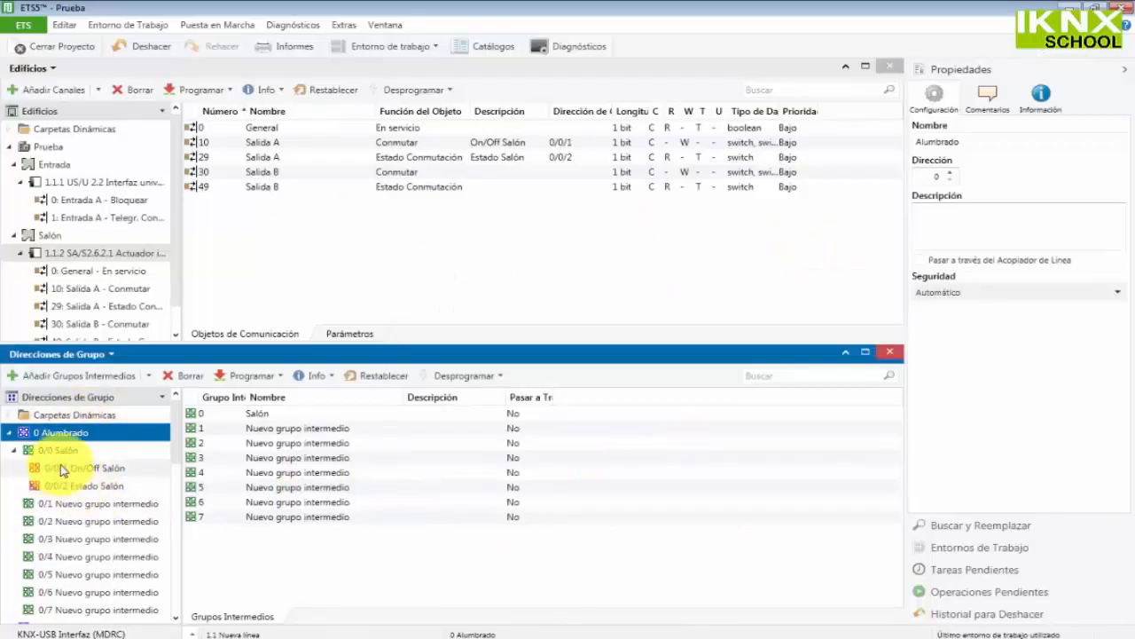
Step: Fill the Salón middle group with unnamed group addresses up to its limit, entering a quantity of 255
right_click(60, 454)
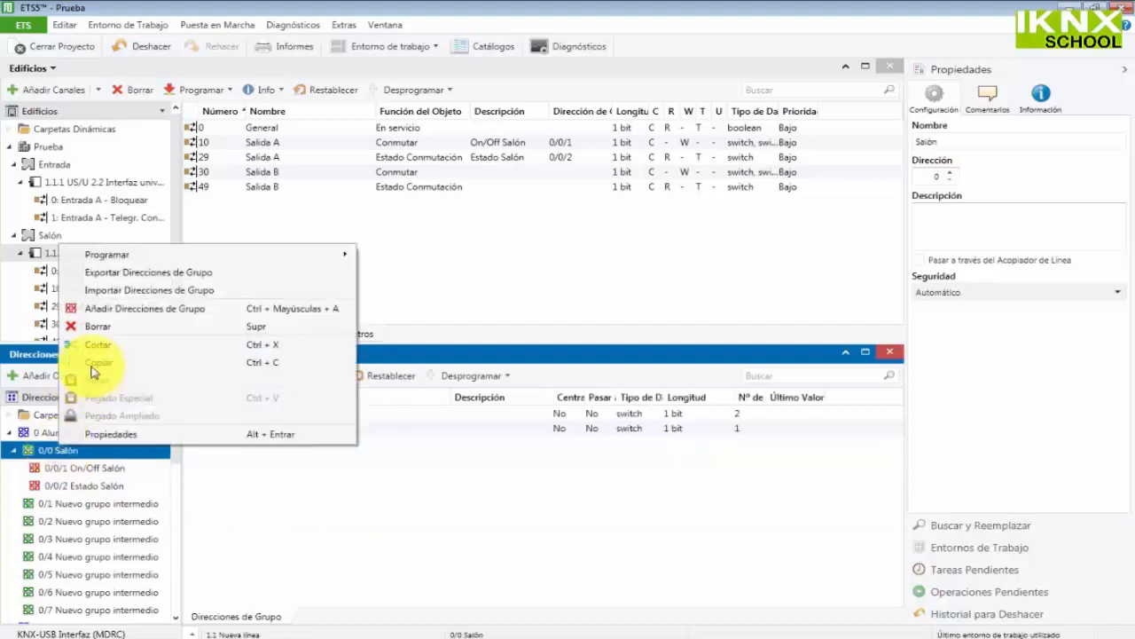
click(127, 309)
drag(411, 314, 536, 329)
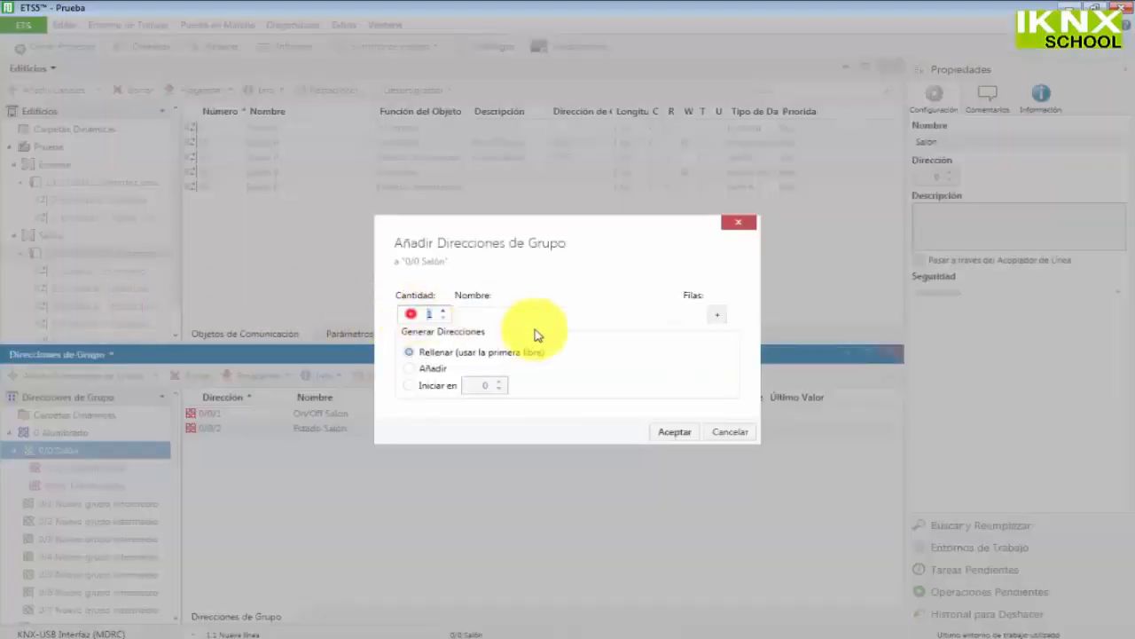
text(255)
key(Return)
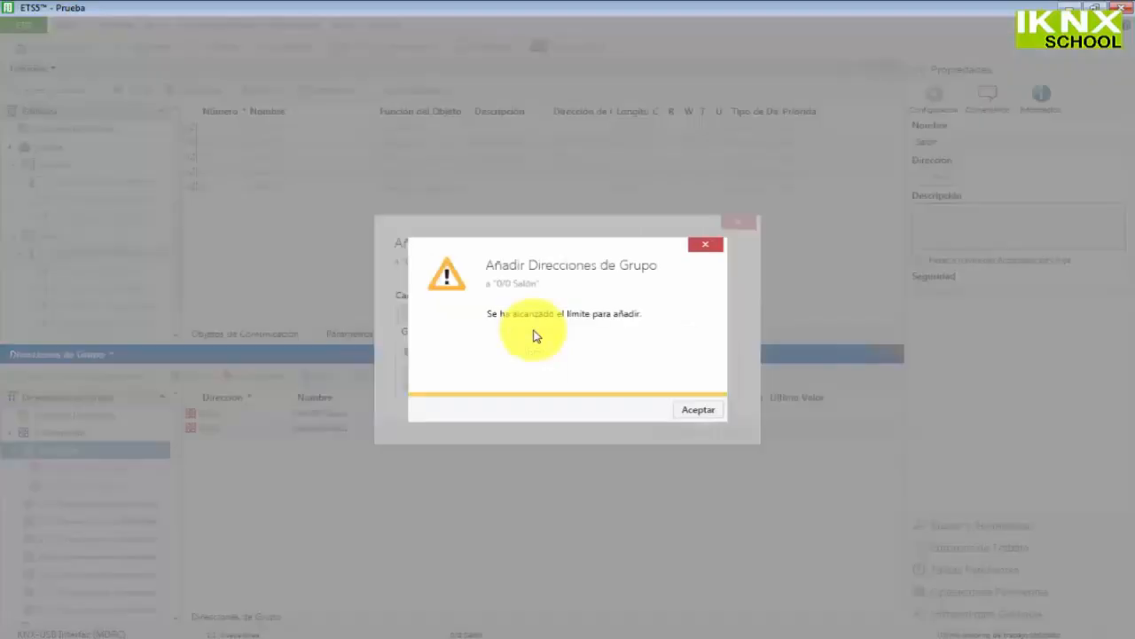
click(697, 410)
Step: Look through the new Salón group addresses and select the last one, 0/0/255, to check its properties
scroll(77, 487, down, 20)
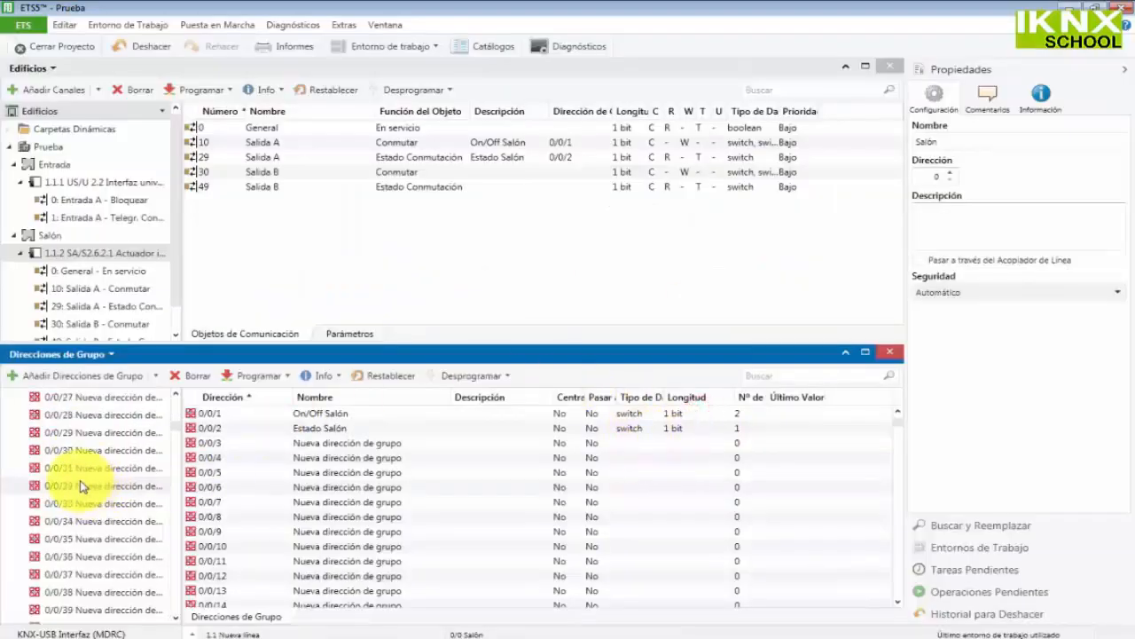
scroll(77, 488, down, 20)
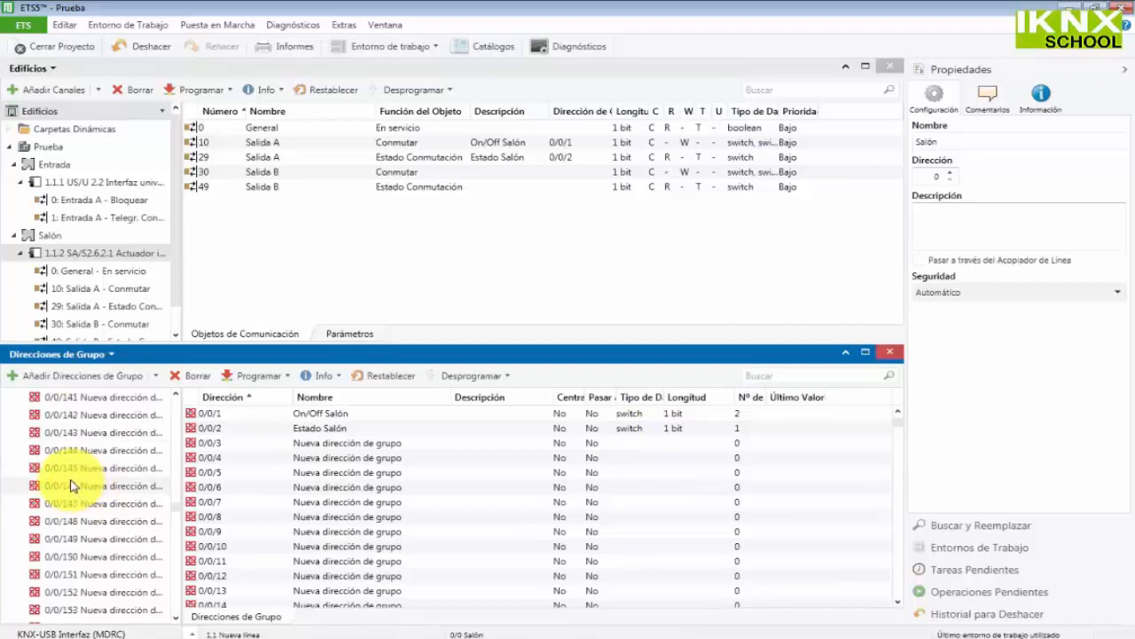
scroll(53, 475, down, 19)
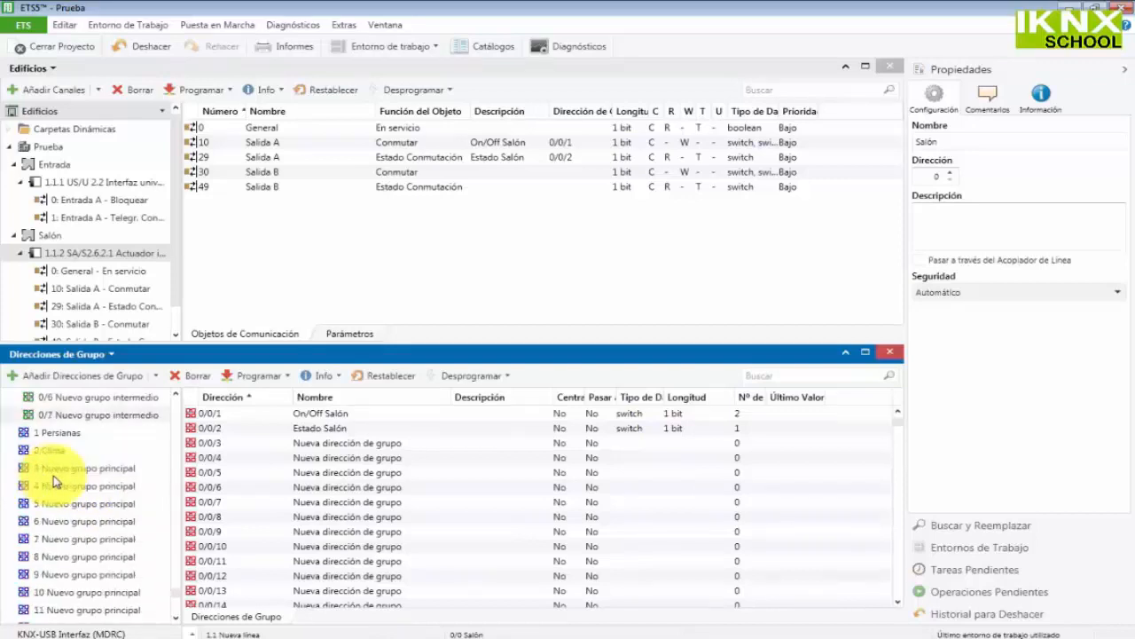
scroll(53, 476, up, 3)
click(90, 451)
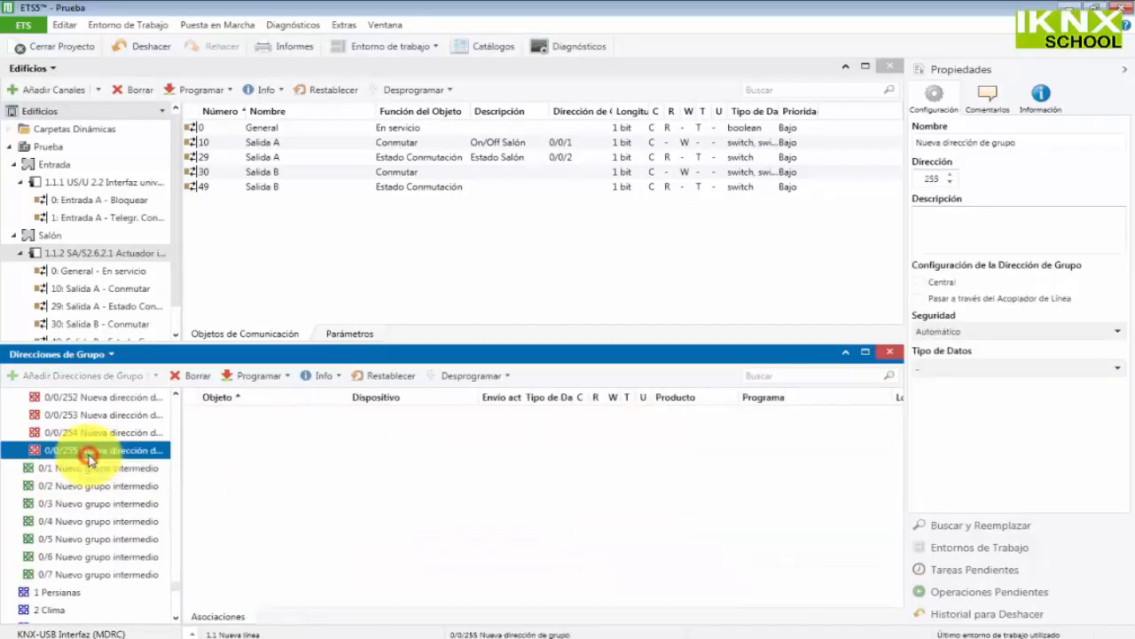
scroll(89, 460, up, 5)
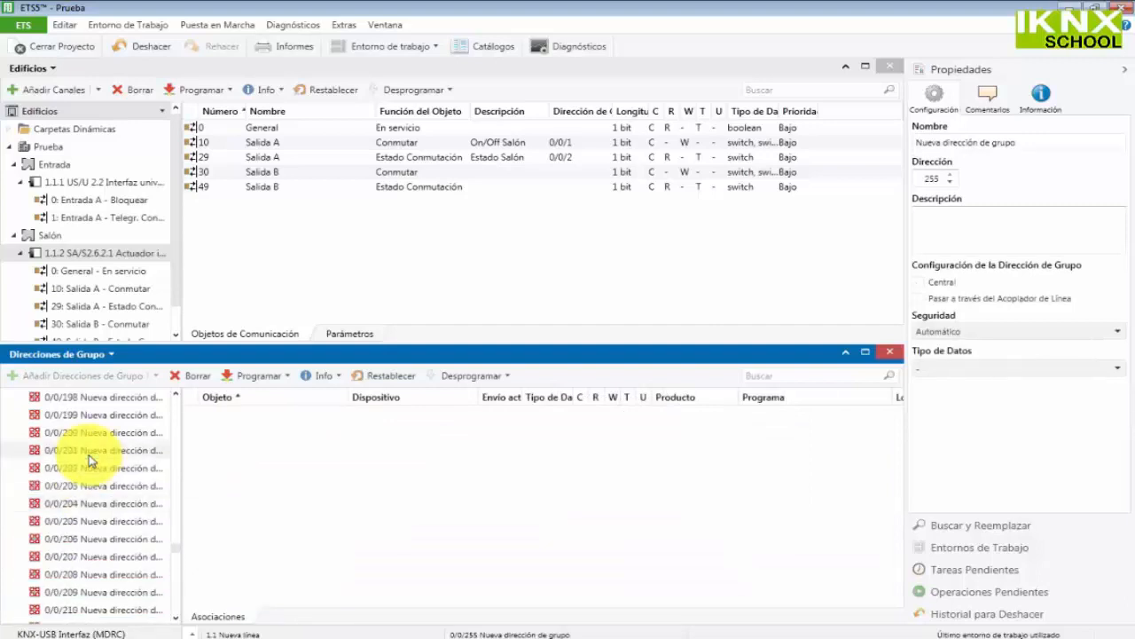
Step: Check the associations of the Salón group addresses one by one, from On/Off Salón (0/0/1) to 0/0/4
scroll(88, 459, up, 20)
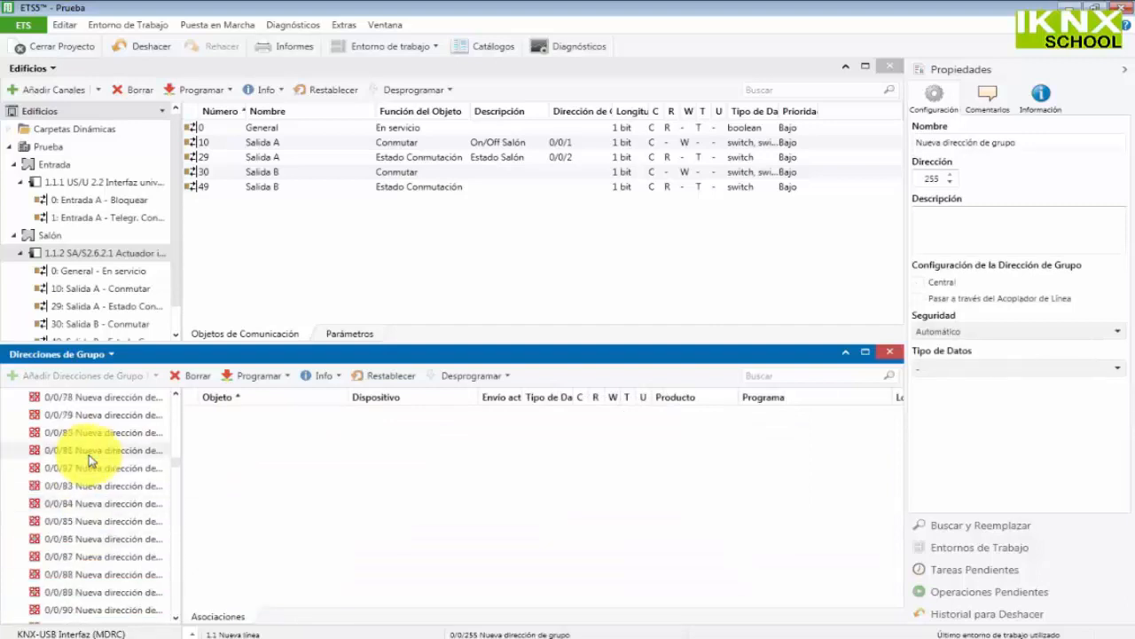
scroll(89, 459, up, 4)
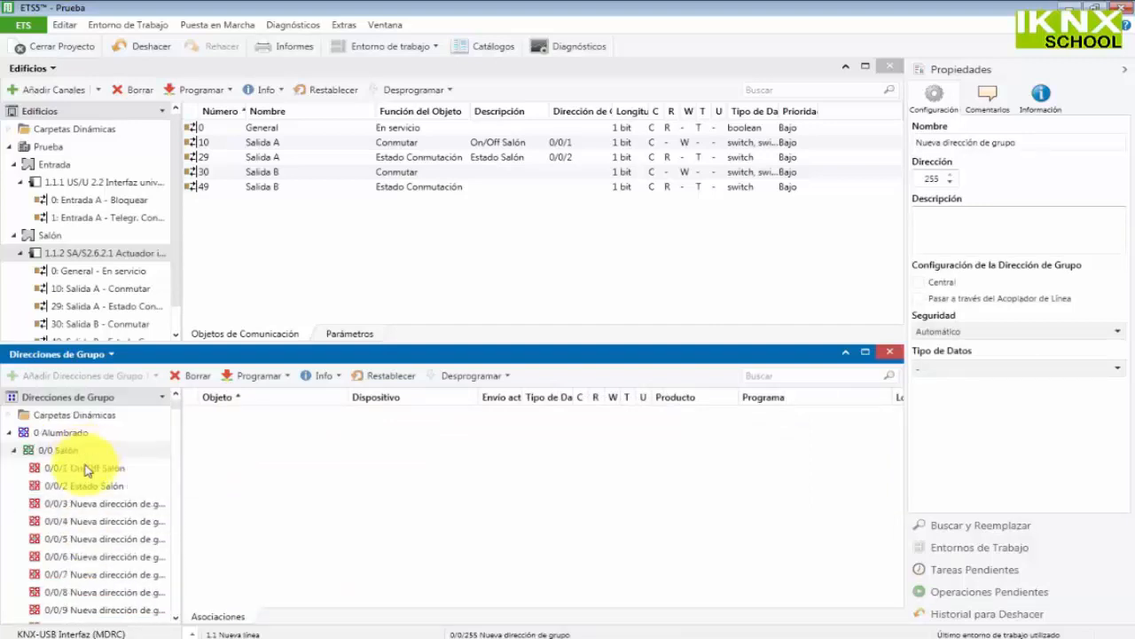
click(68, 471)
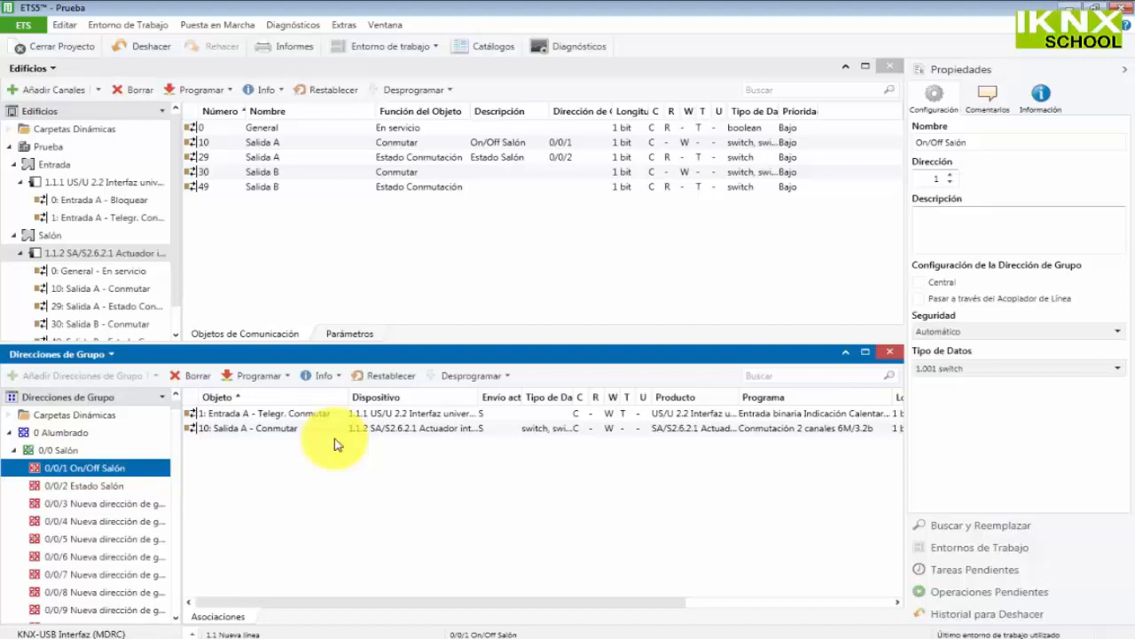
click(98, 468)
click(95, 487)
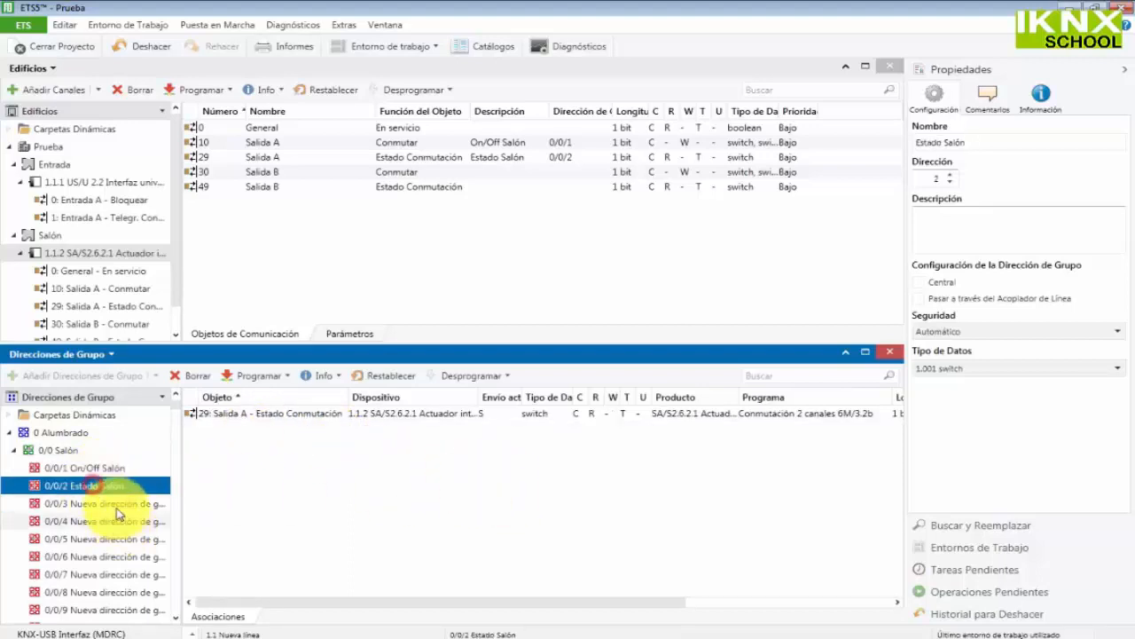
click(113, 502)
click(114, 518)
Step: Look through the whole group address list and collapse the Salón middle group and the Alumbrado main group
scroll(118, 522, down, 5)
scroll(117, 521, down, 20)
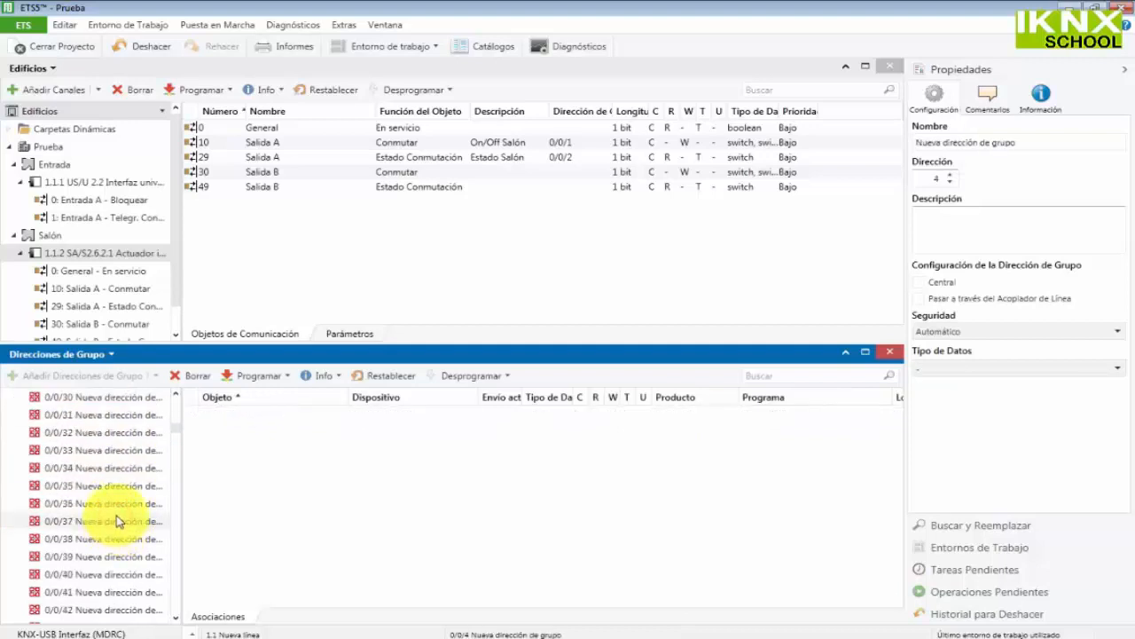
scroll(104, 505, down, 20)
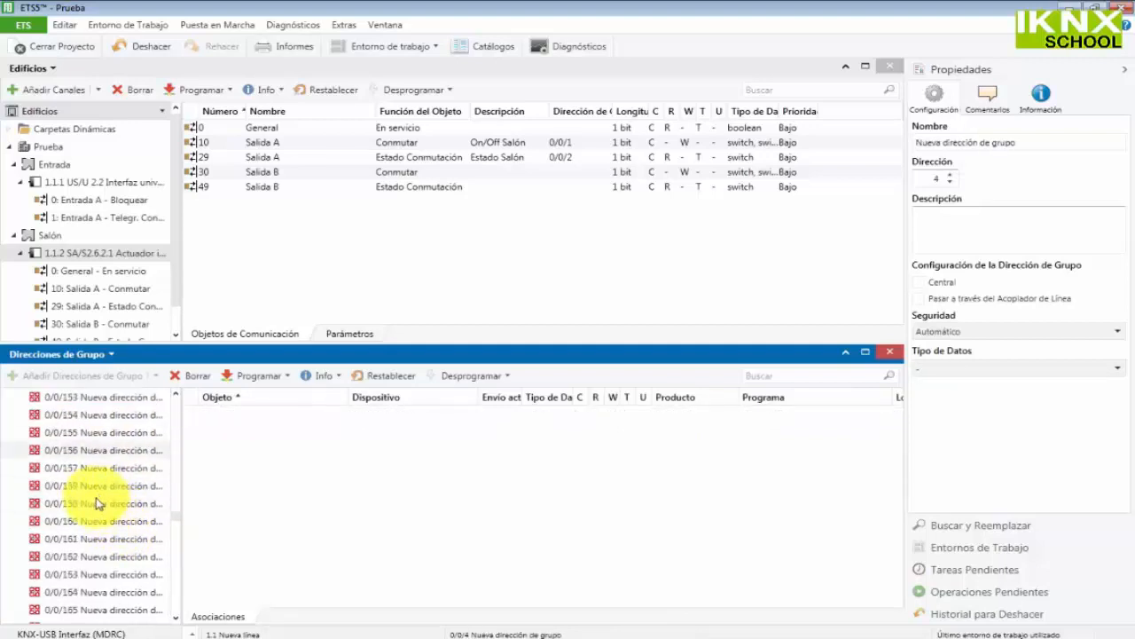
scroll(75, 487, down, 10)
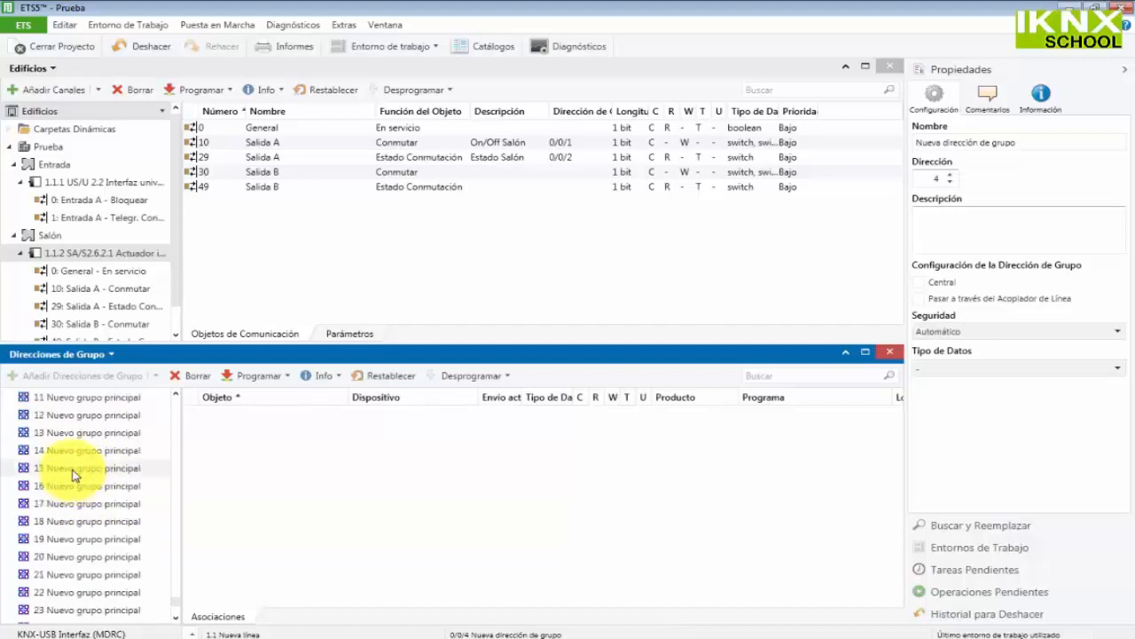
scroll(56, 483, up, 10)
scroll(55, 483, up, 20)
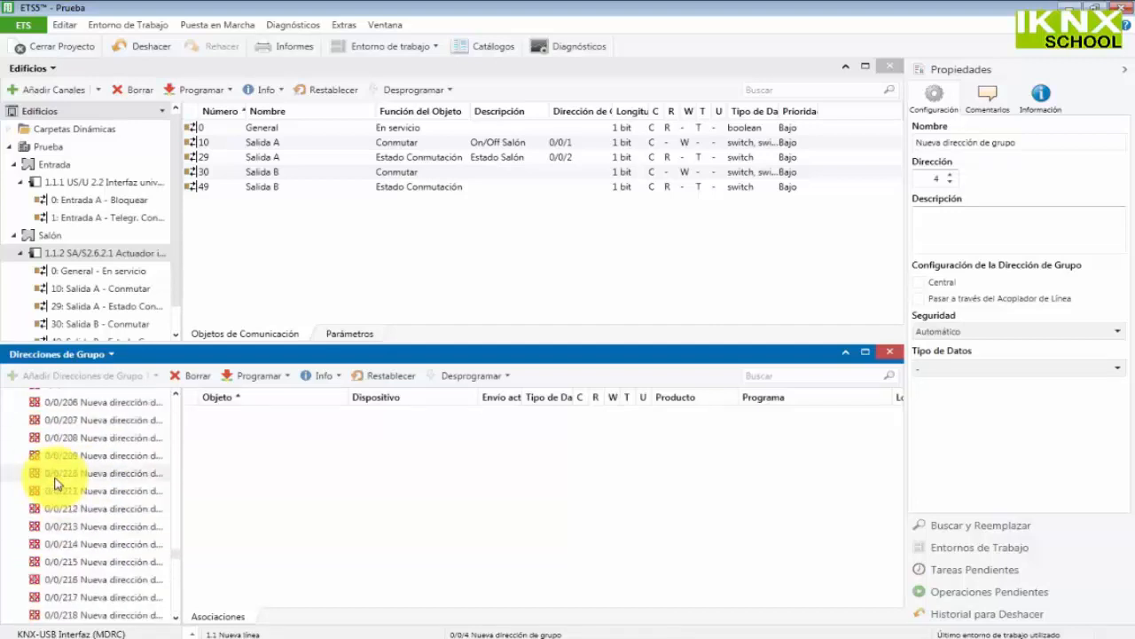
scroll(55, 484, up, 20)
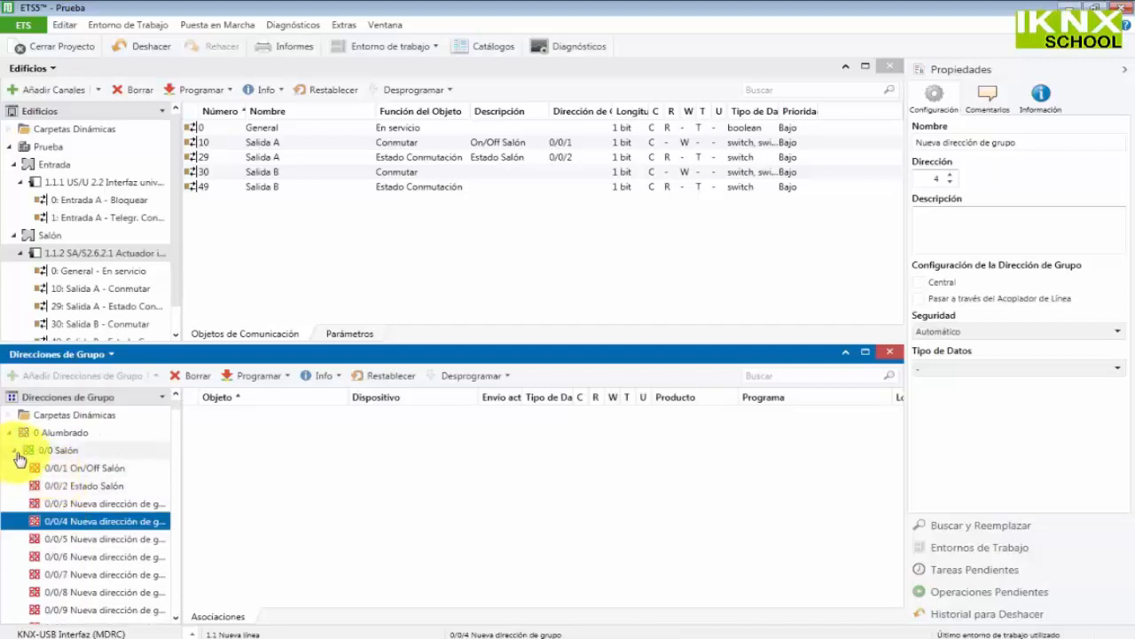
click(14, 450)
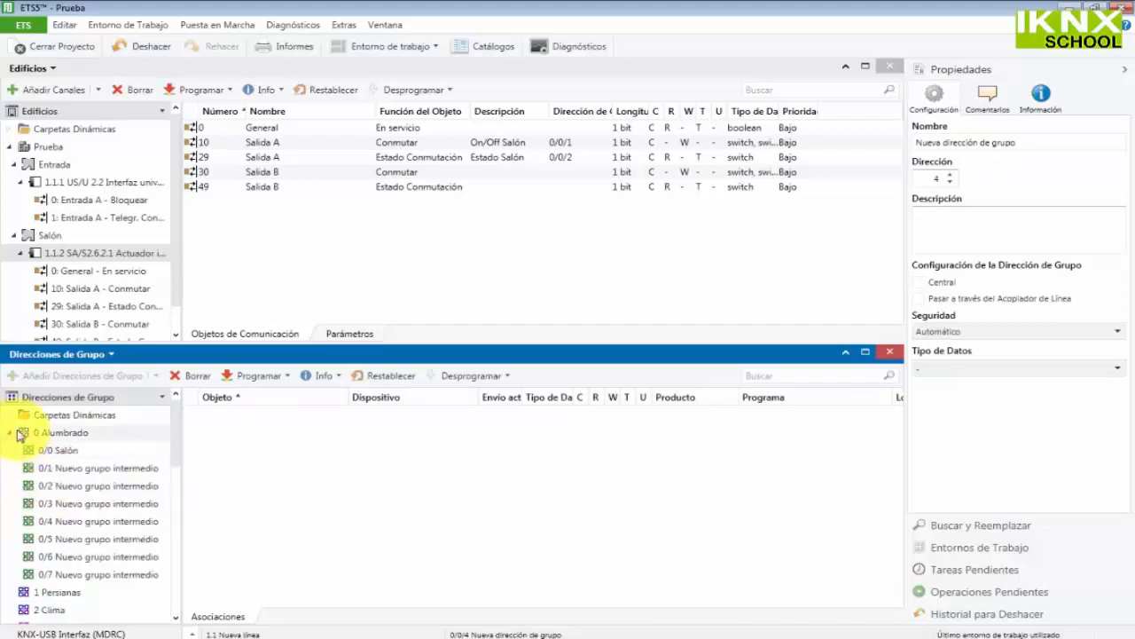
click(10, 435)
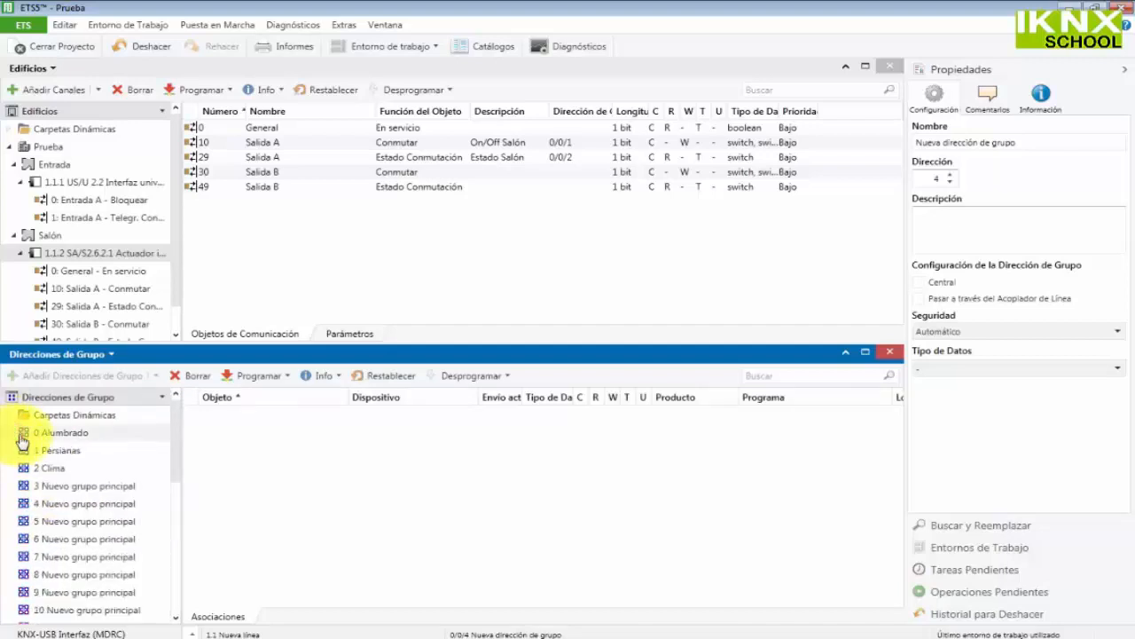
Step: Go through the main groups one by one, from Alumbrado to main group 5, to view their contents
click(62, 432)
click(56, 450)
click(51, 468)
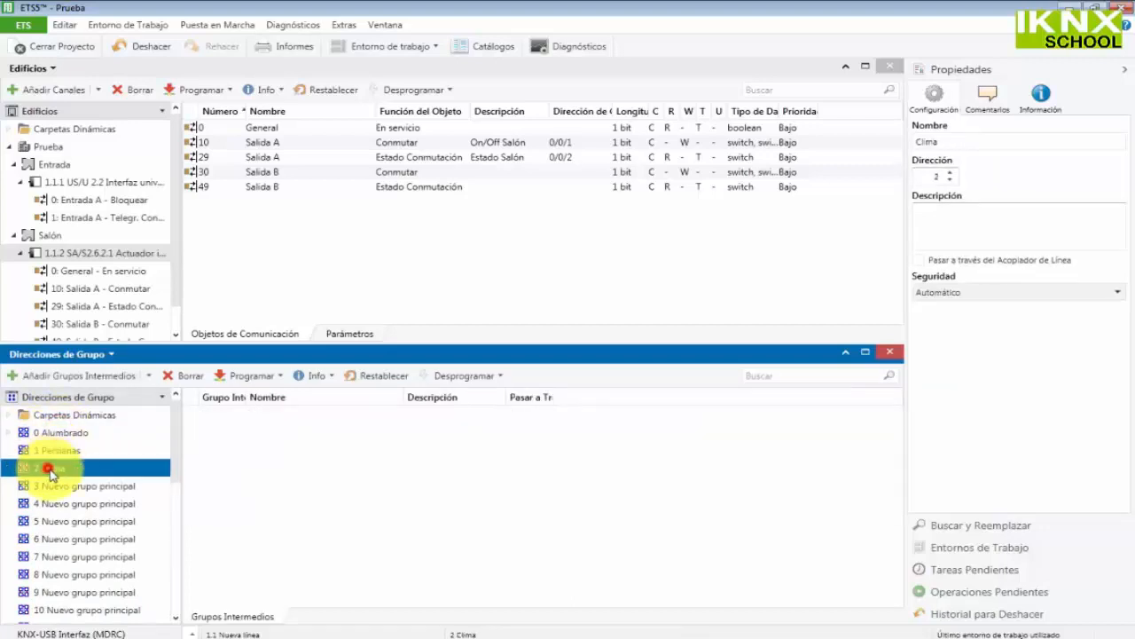
click(70, 487)
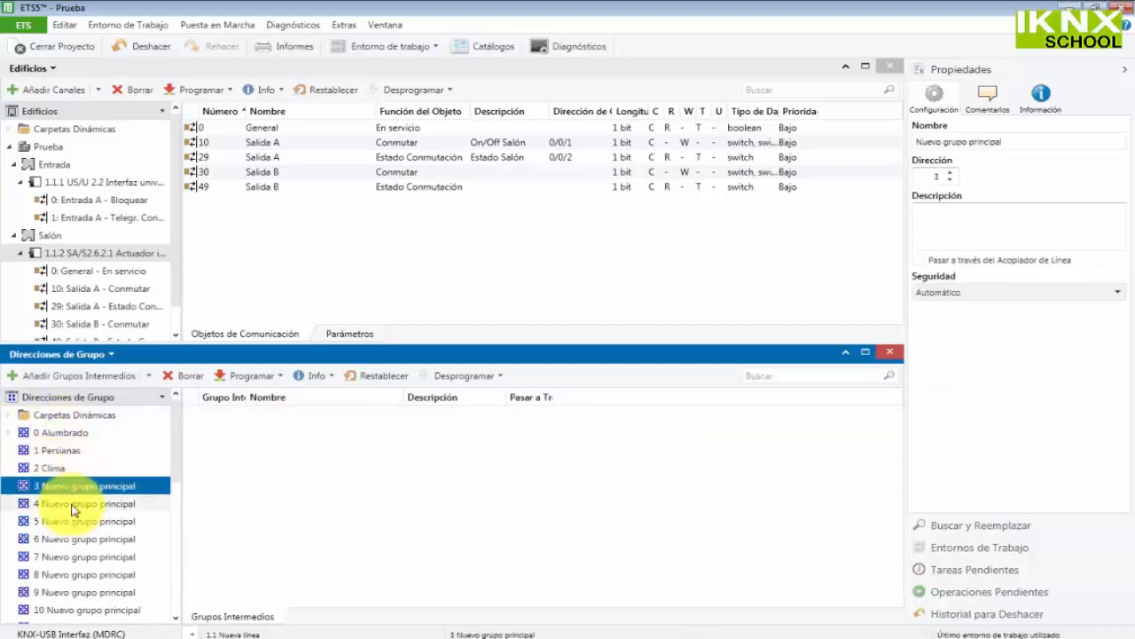
click(71, 503)
click(91, 523)
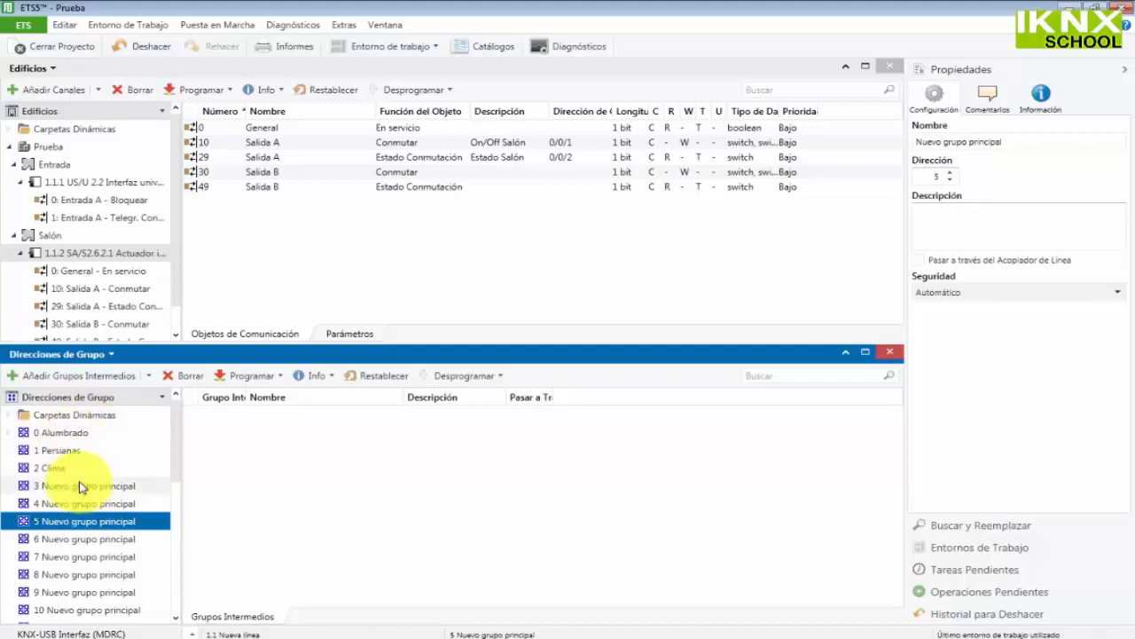
Step: Expand the Alumbrado main group and display the group addresses of its Salón middle group
click(11, 434)
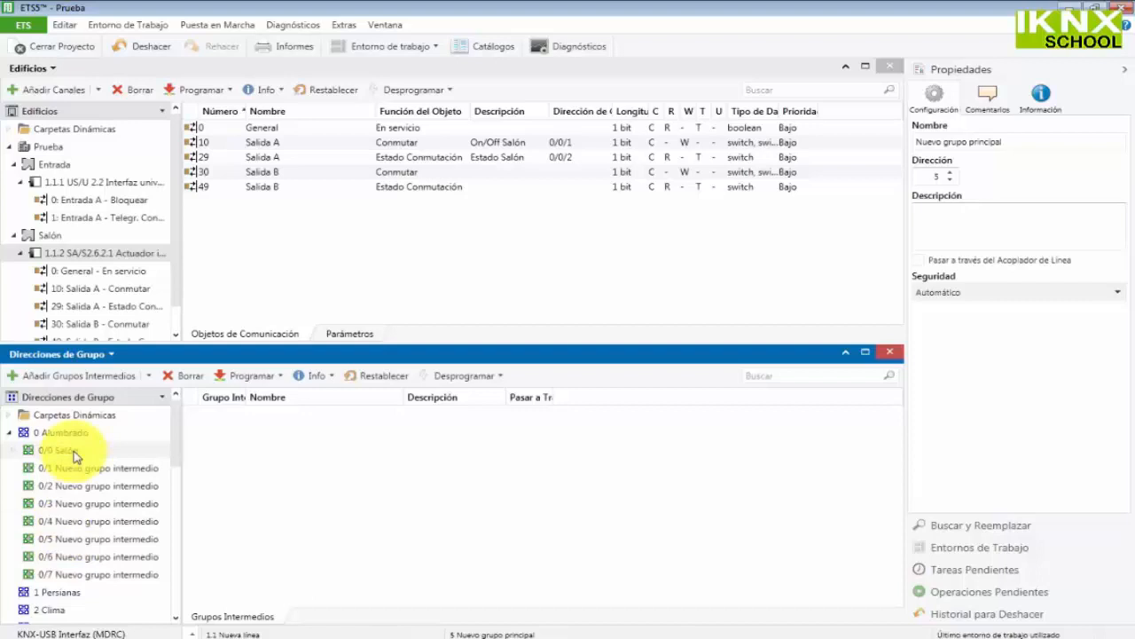
click(9, 433)
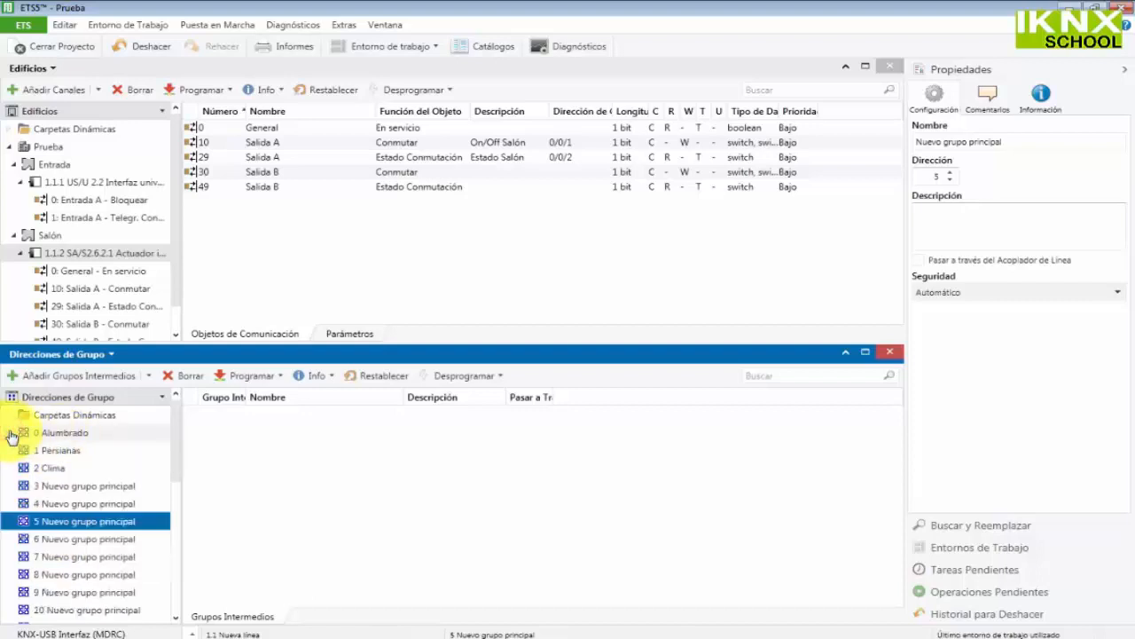
click(10, 433)
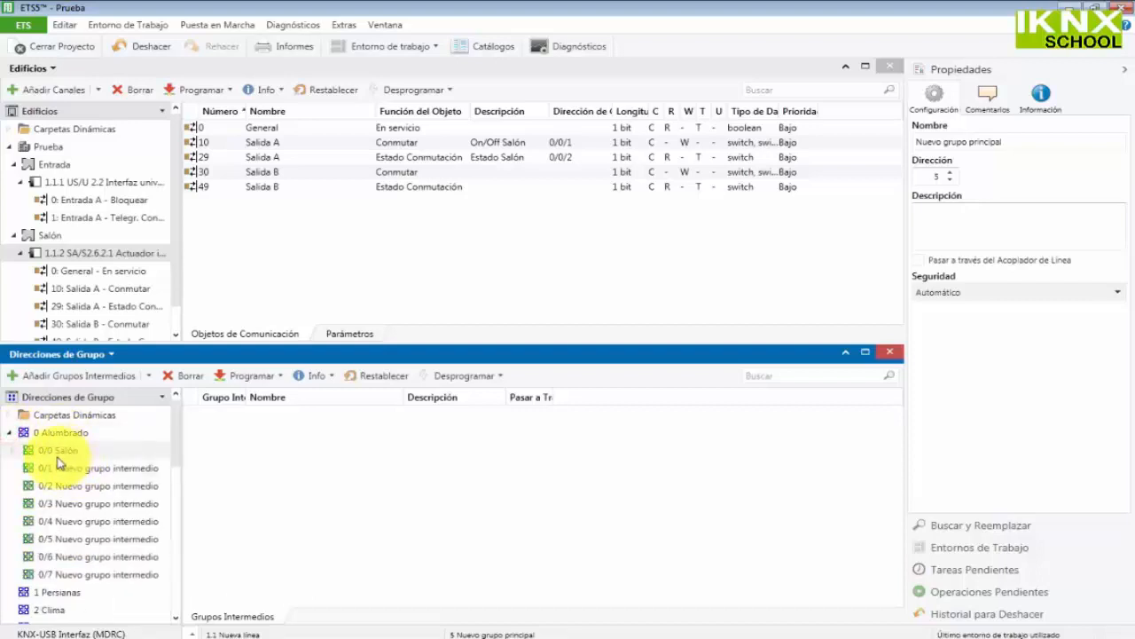
click(51, 451)
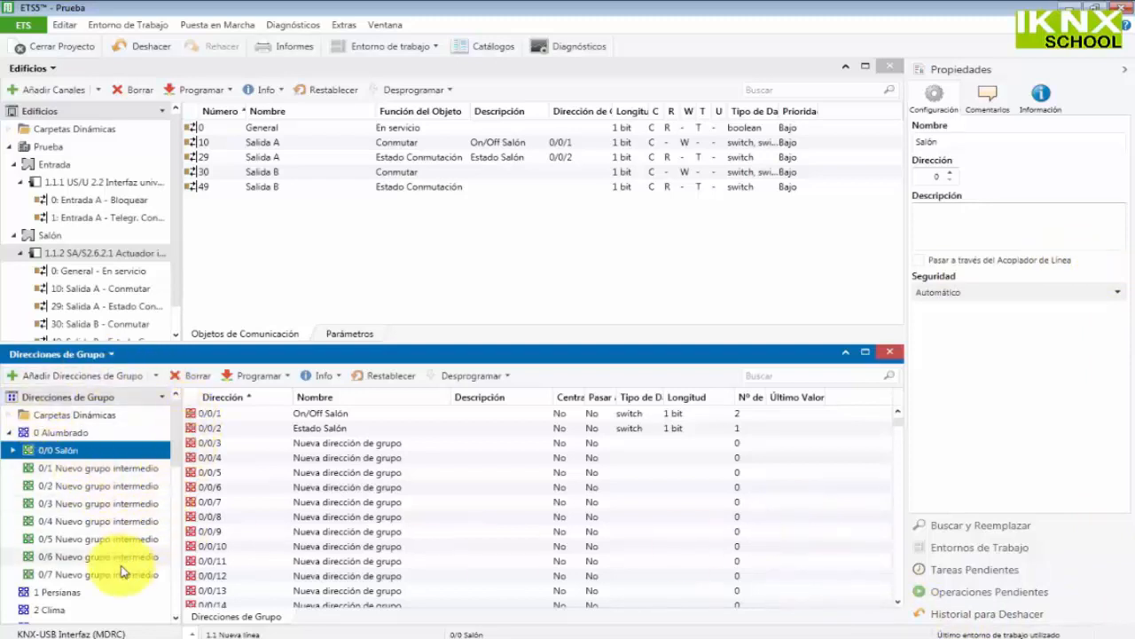
Step: Export the project's group addresses as CSV in the 3/3 name/address format to the file 1.csv on the desktop
right_click(66, 398)
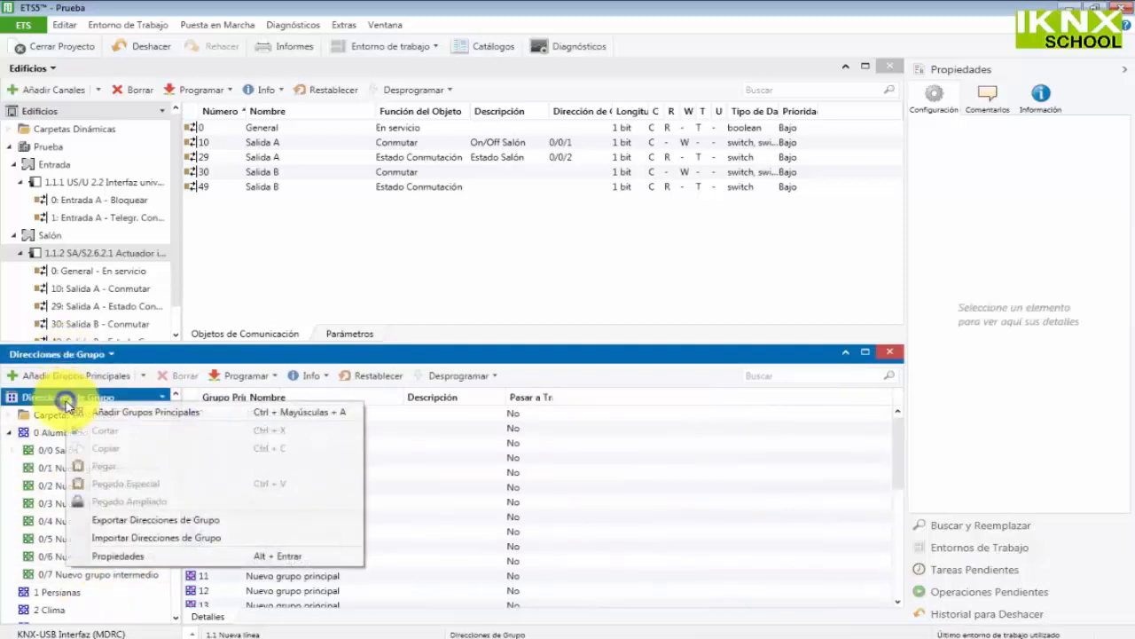
click(142, 522)
click(543, 234)
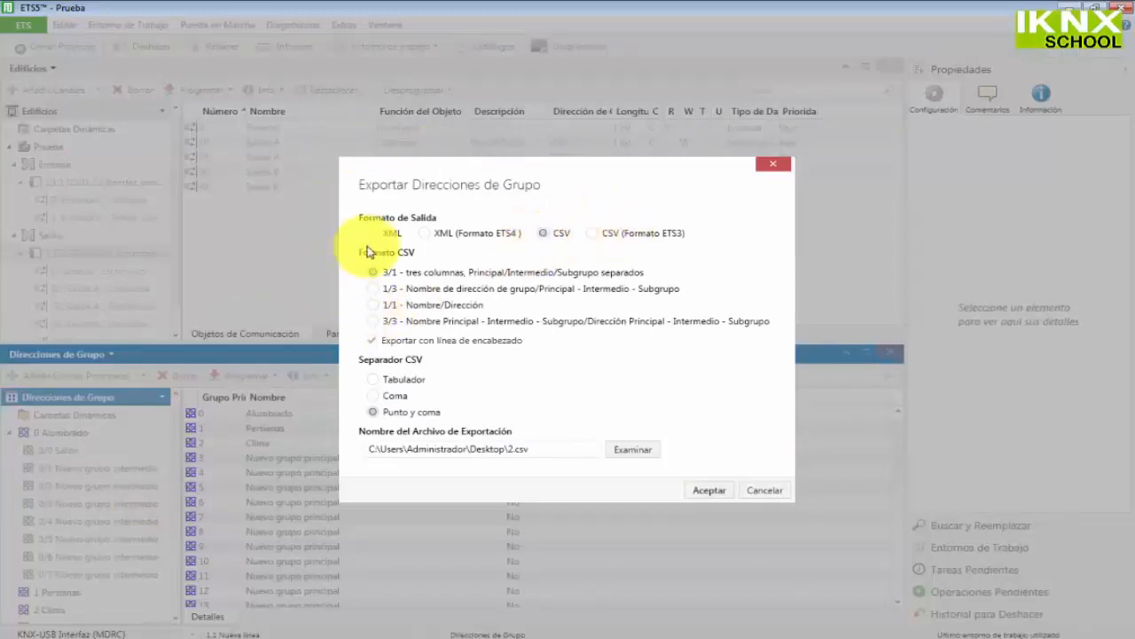
click(375, 323)
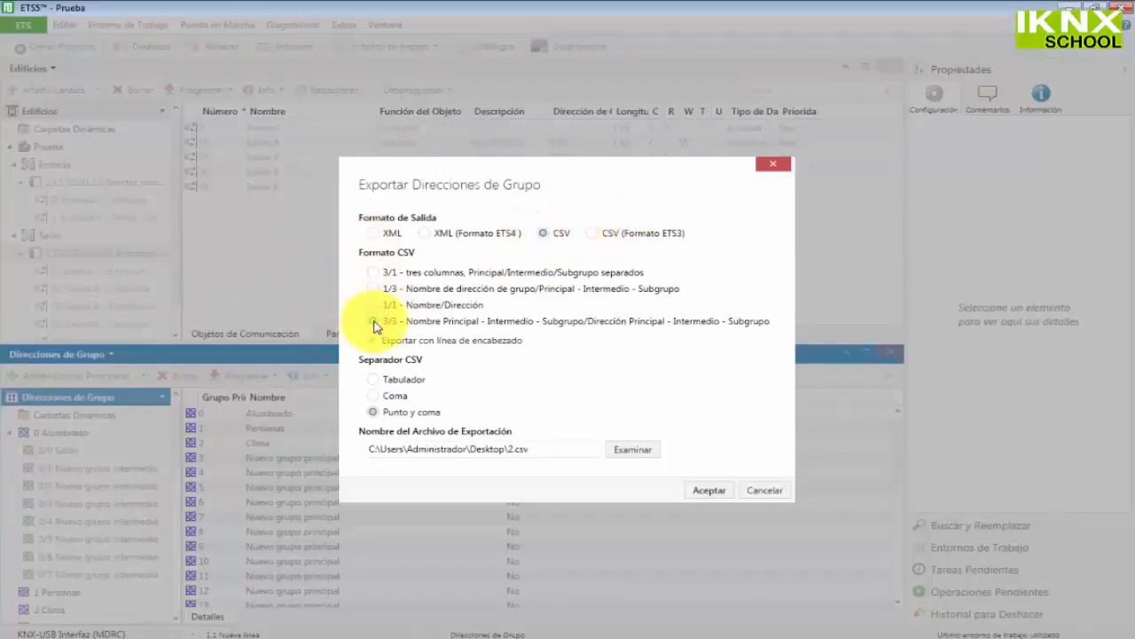
click(629, 452)
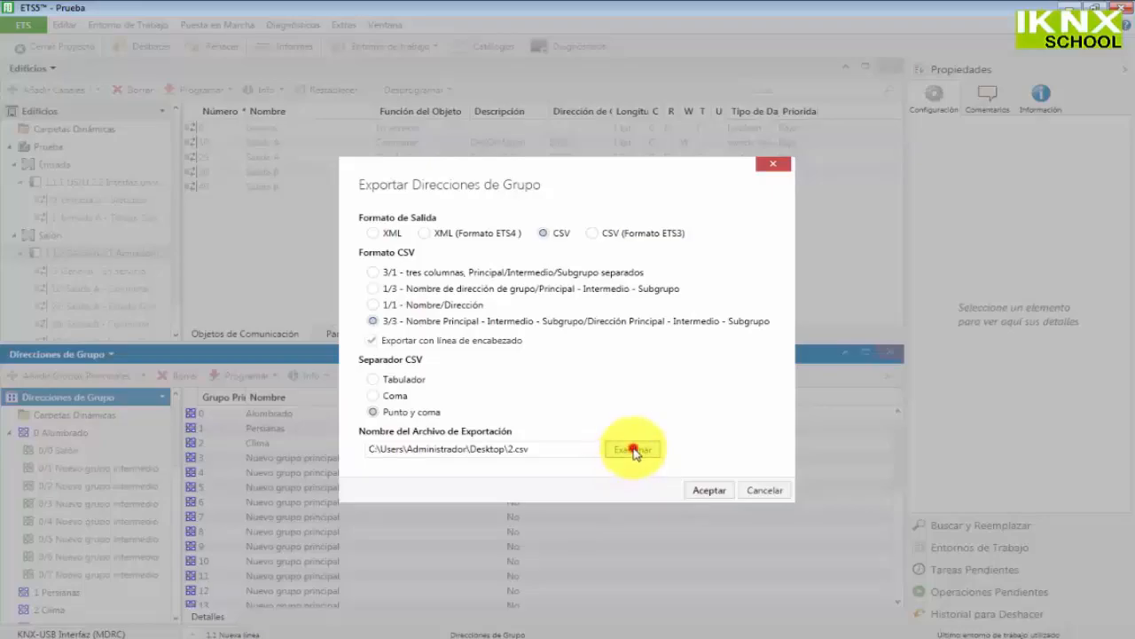
text(1)
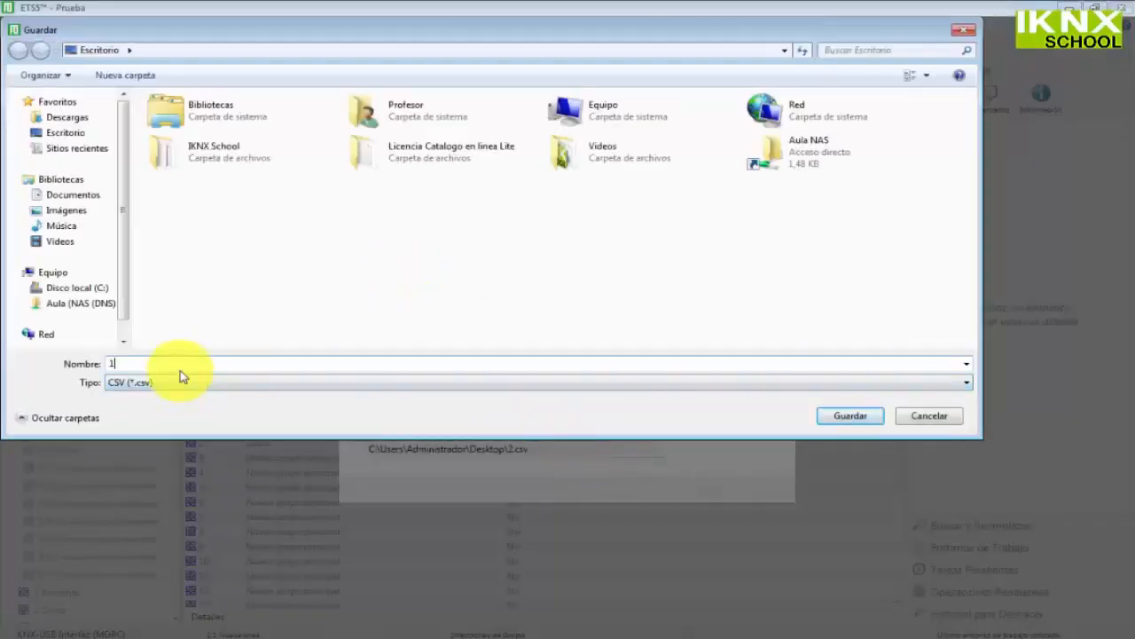
click(853, 417)
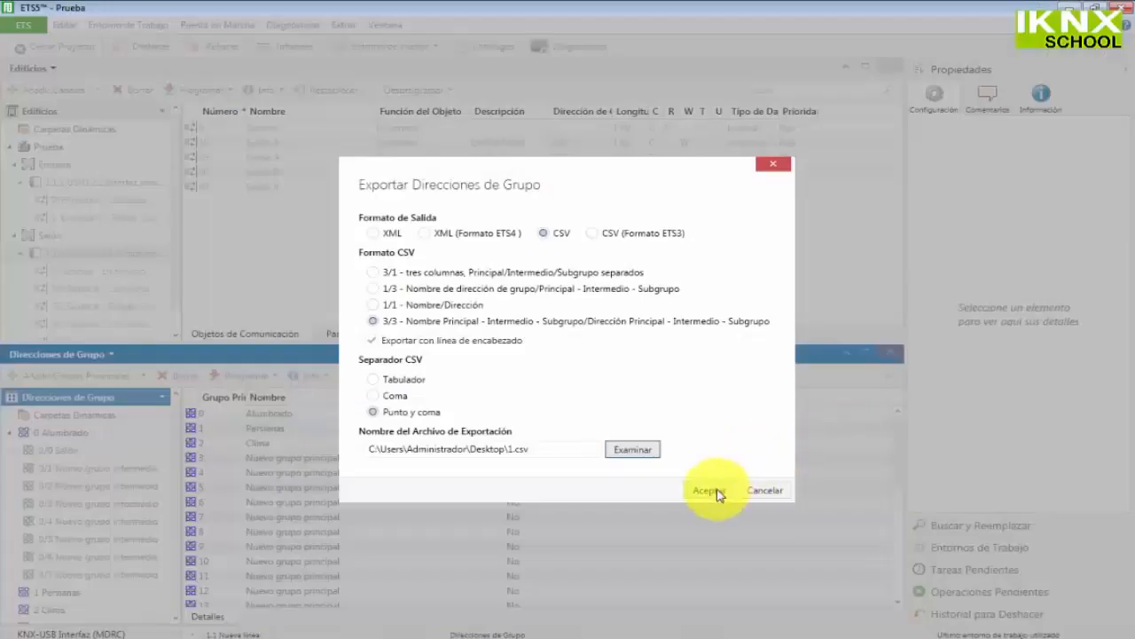
click(710, 490)
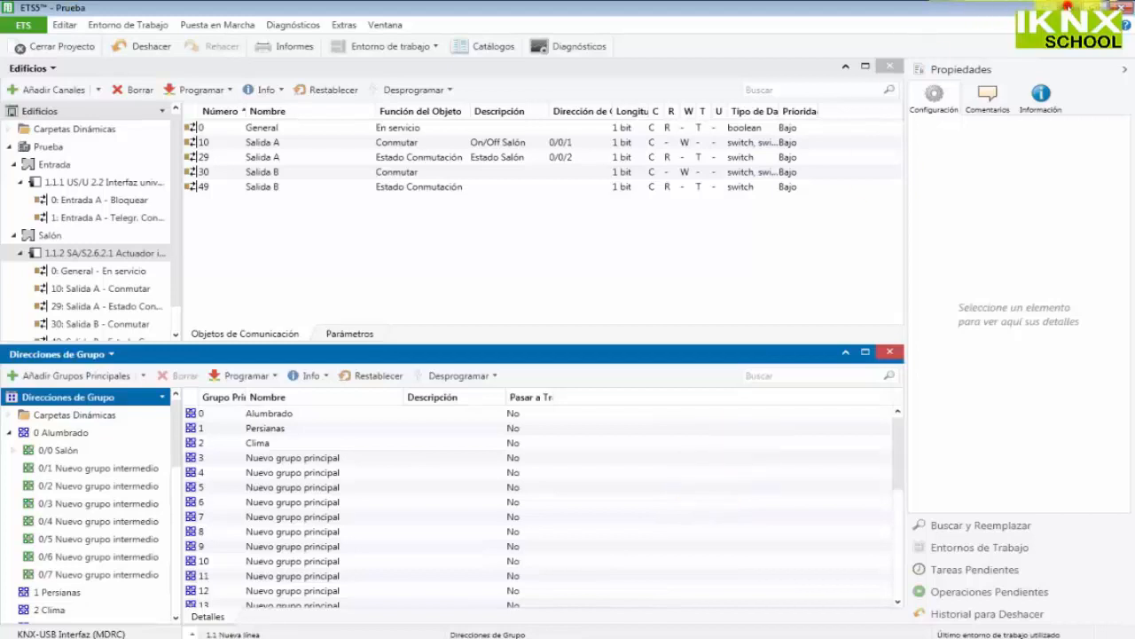
Step: Open the exported 1.csv from the desktop in a maximized Excel window and widen column C to fit the group address names
click(1082, 7)
double_click(120, 306)
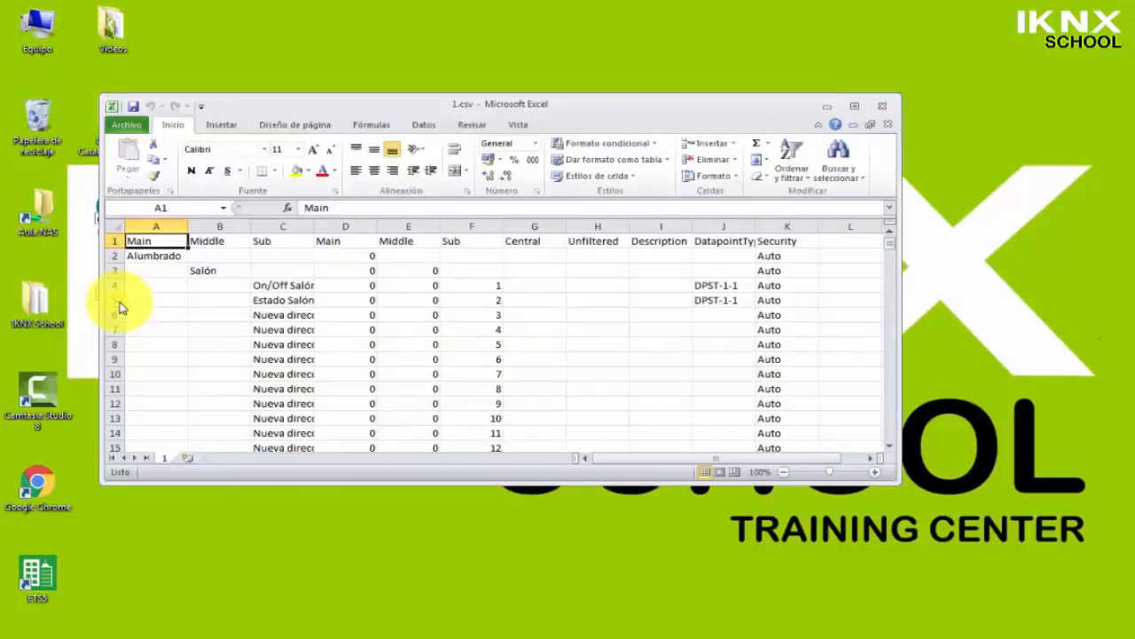
click(857, 108)
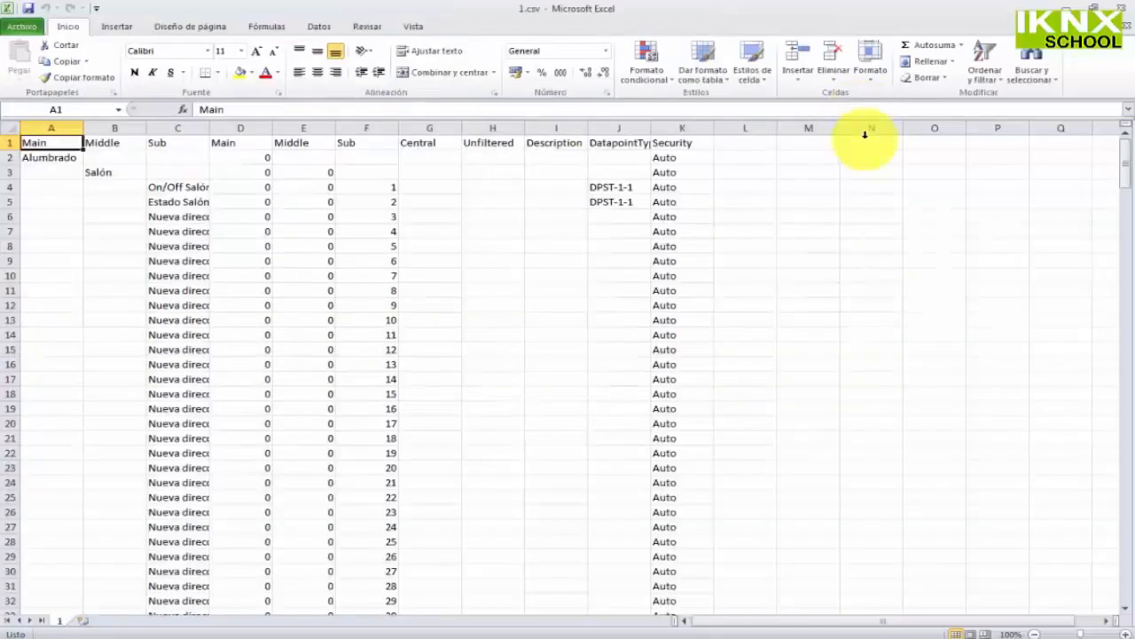
drag(209, 128, 301, 132)
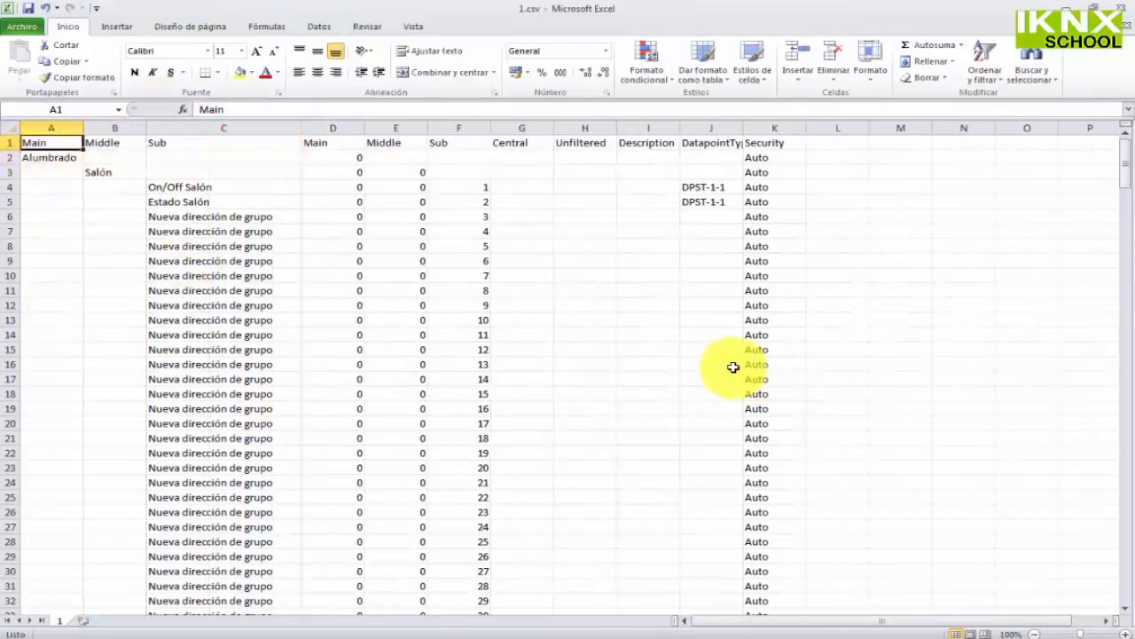
Step: Look through the exported group address rows and select the first Security value, in cell K2
scroll(756, 259, down, 8)
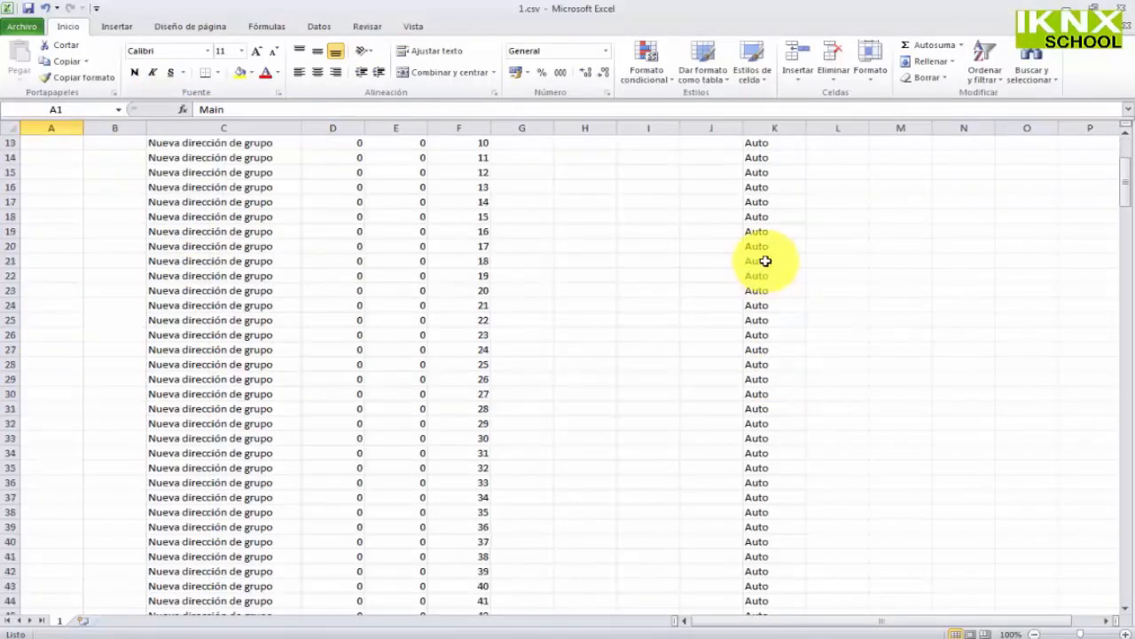
scroll(765, 261, down, 12)
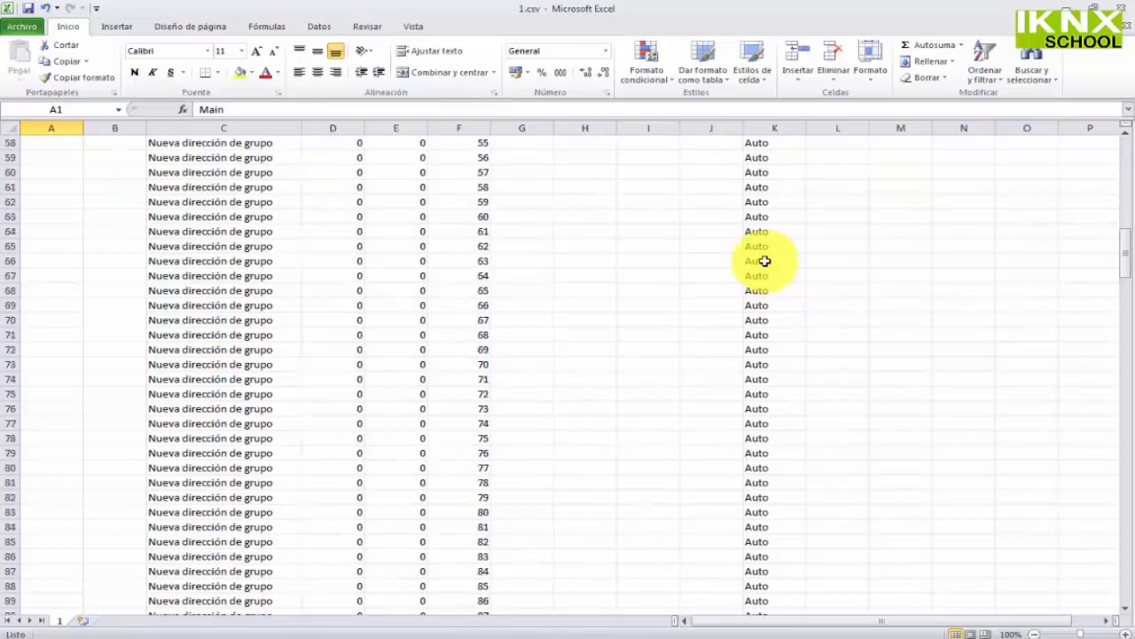
scroll(765, 261, up, 7)
scroll(765, 261, up, 13)
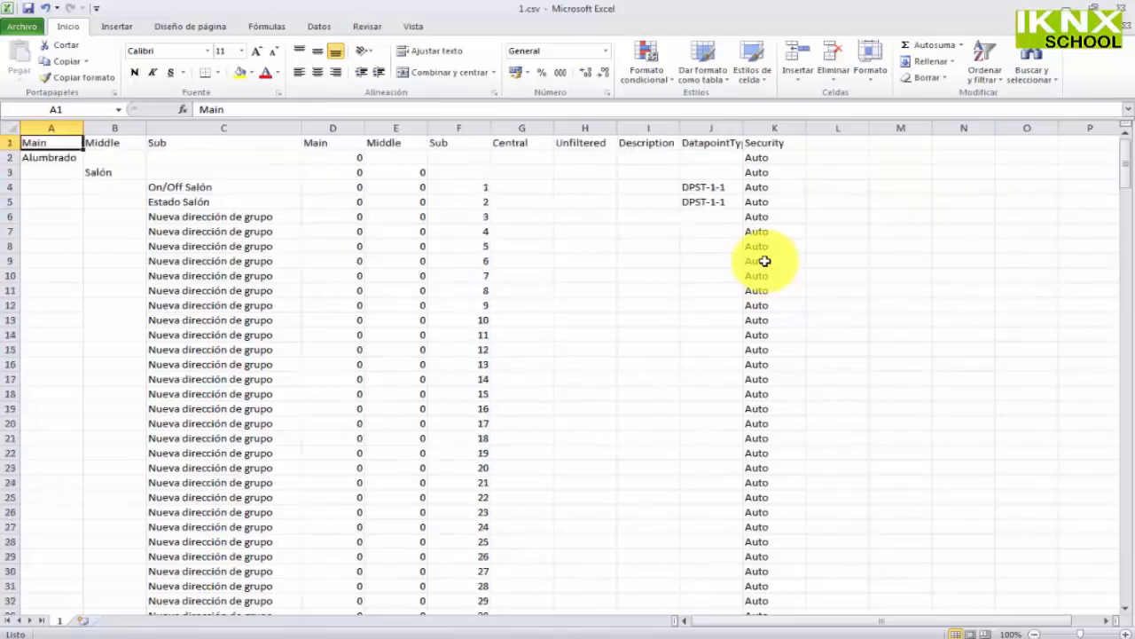
click(777, 156)
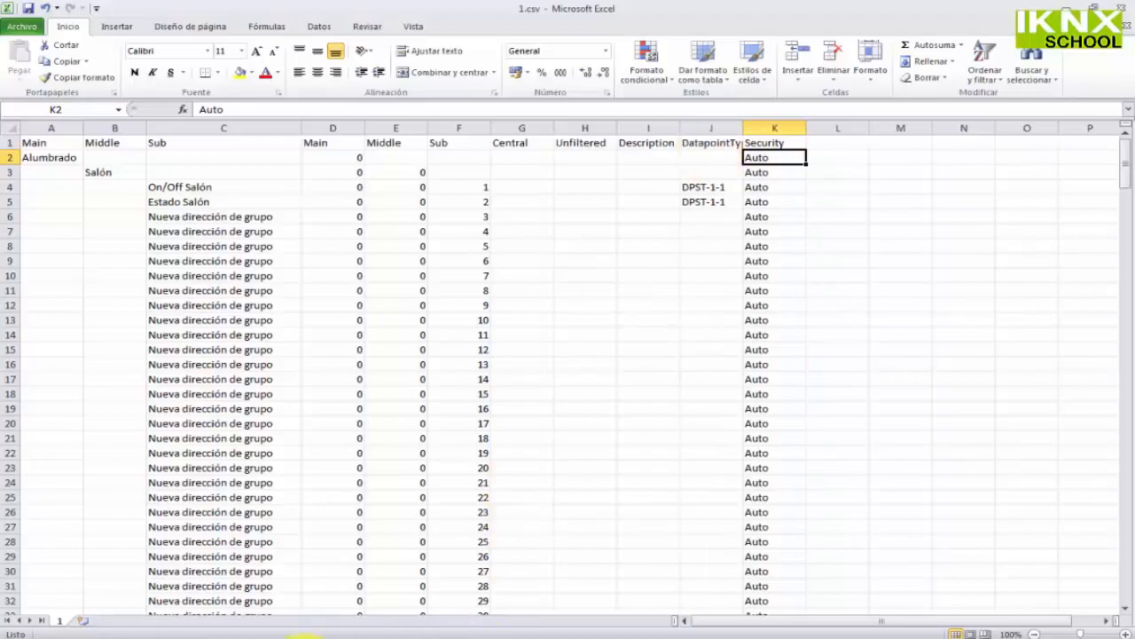
Step: Switch to ETS5 to view its extra commands such as the OPC export, revisit the Excel sheet and return to ETS5
click(293, 633)
click(344, 25)
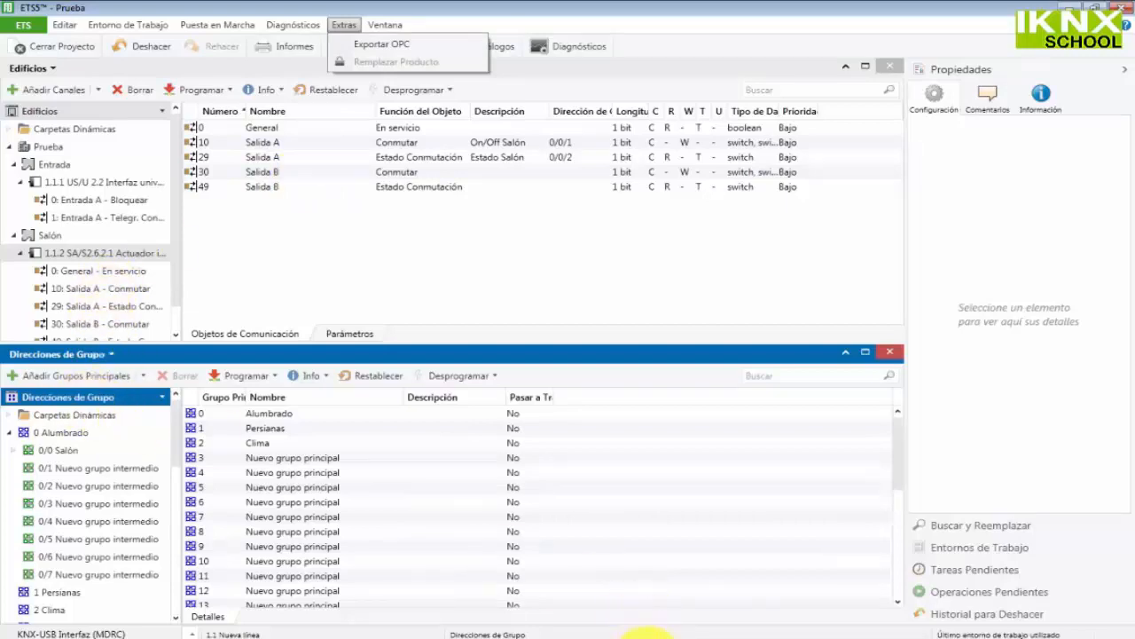
click(648, 638)
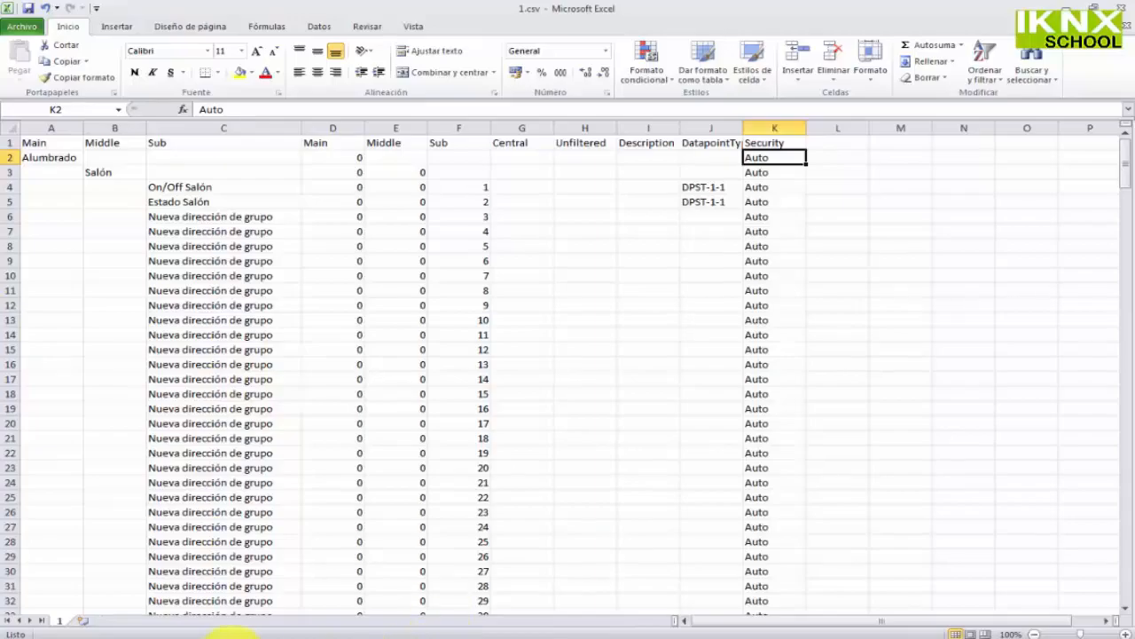
click(234, 637)
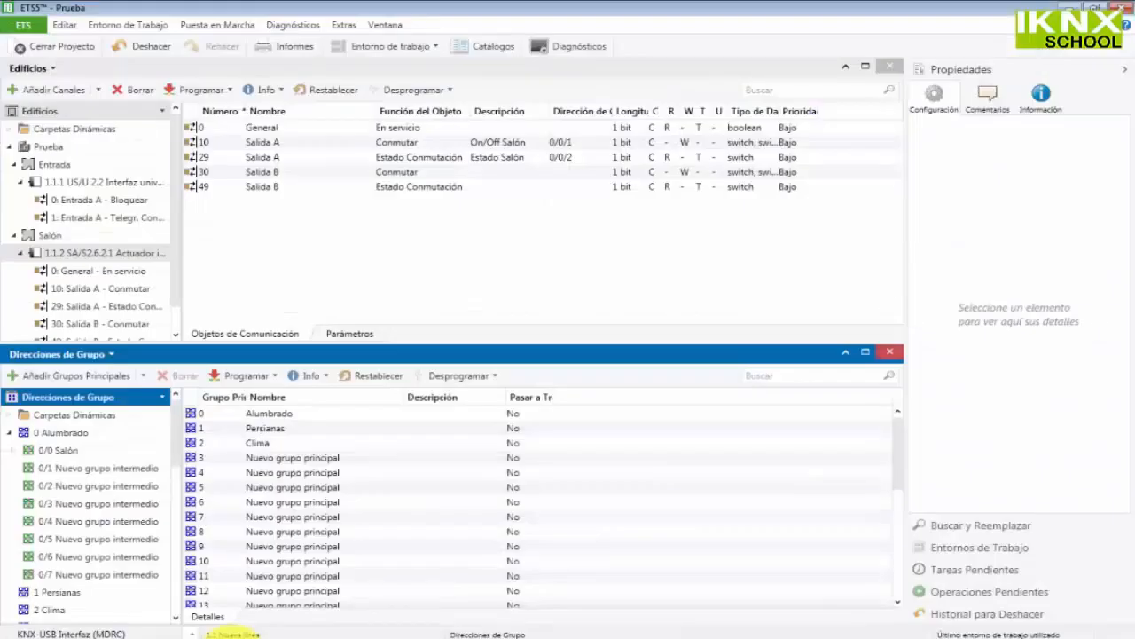
Step: Look through the empty intermediate groups 0/2 to 0/7 under the main group 0 Alumbrado
click(121, 484)
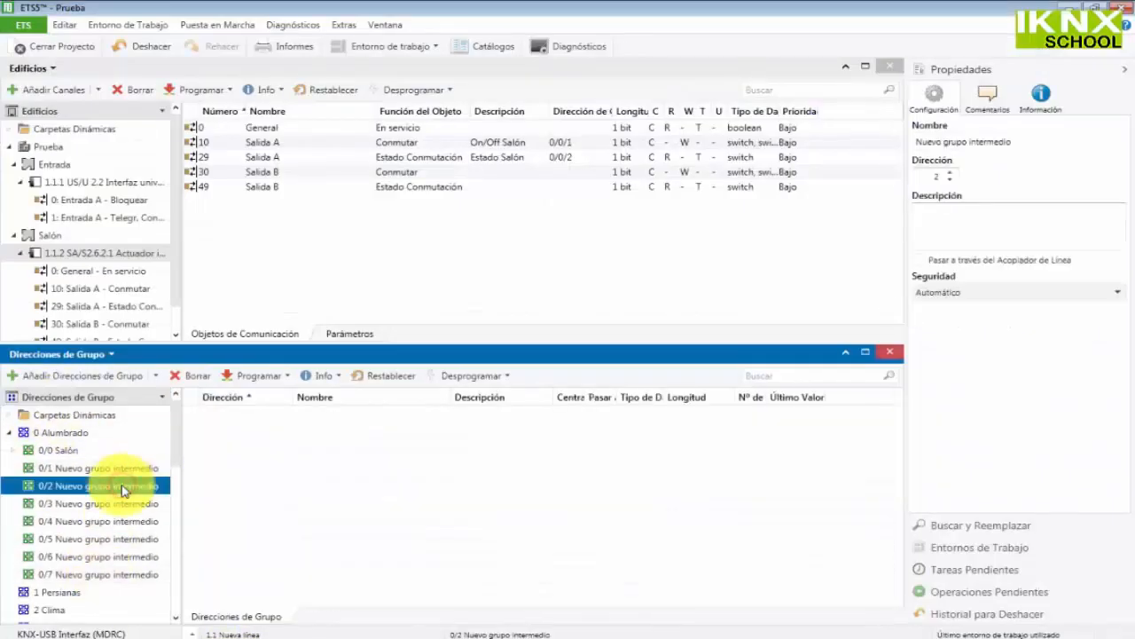
click(100, 506)
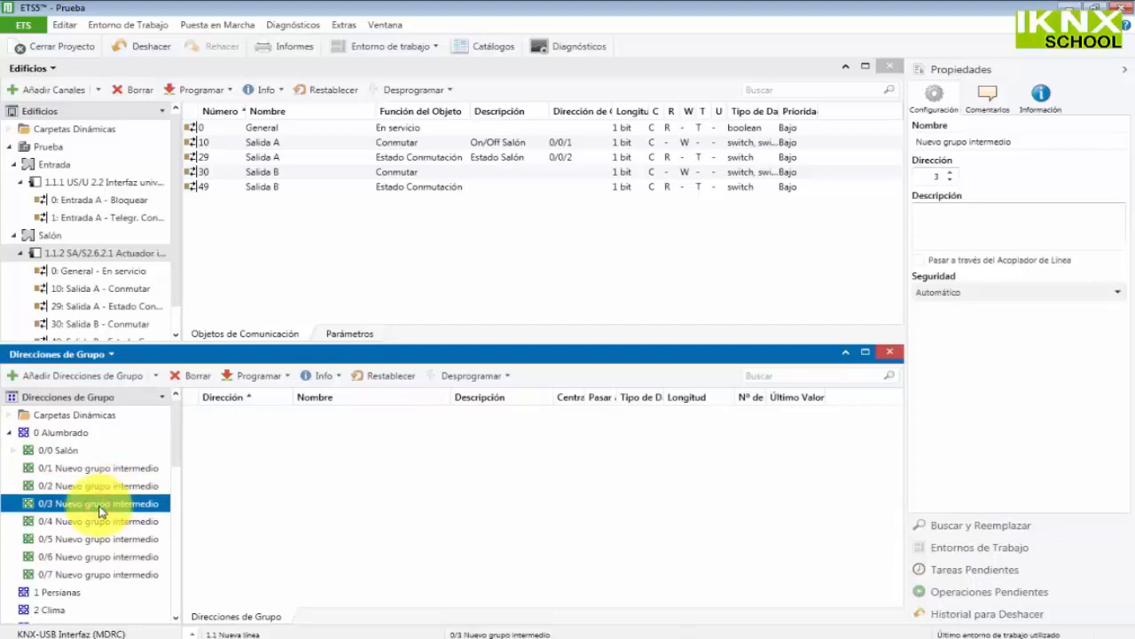
click(80, 522)
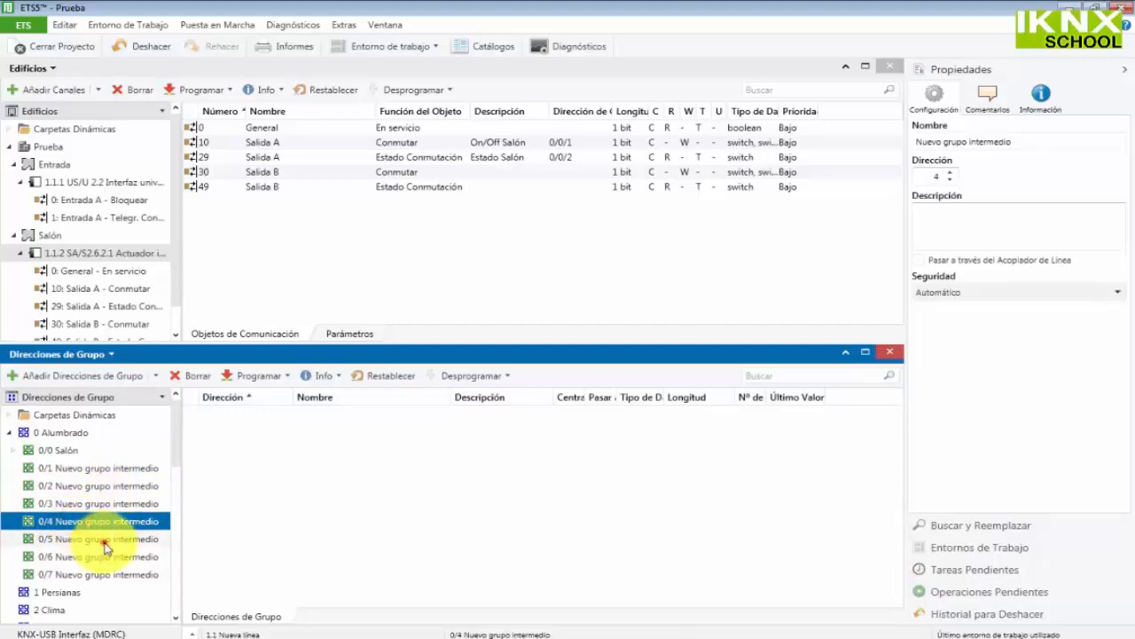
click(105, 540)
click(107, 556)
click(119, 573)
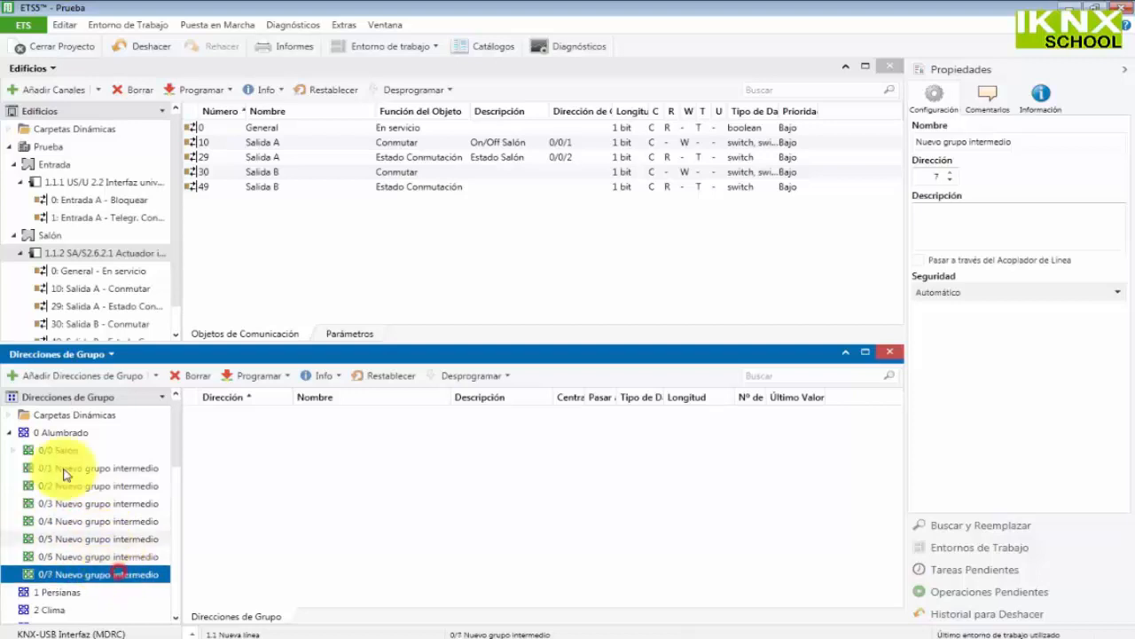
Step: Expand intermediate group 0/0 Salón and compare the associations of 0/0/1 On/Off Salón with those of object 1 Entrada A
click(62, 451)
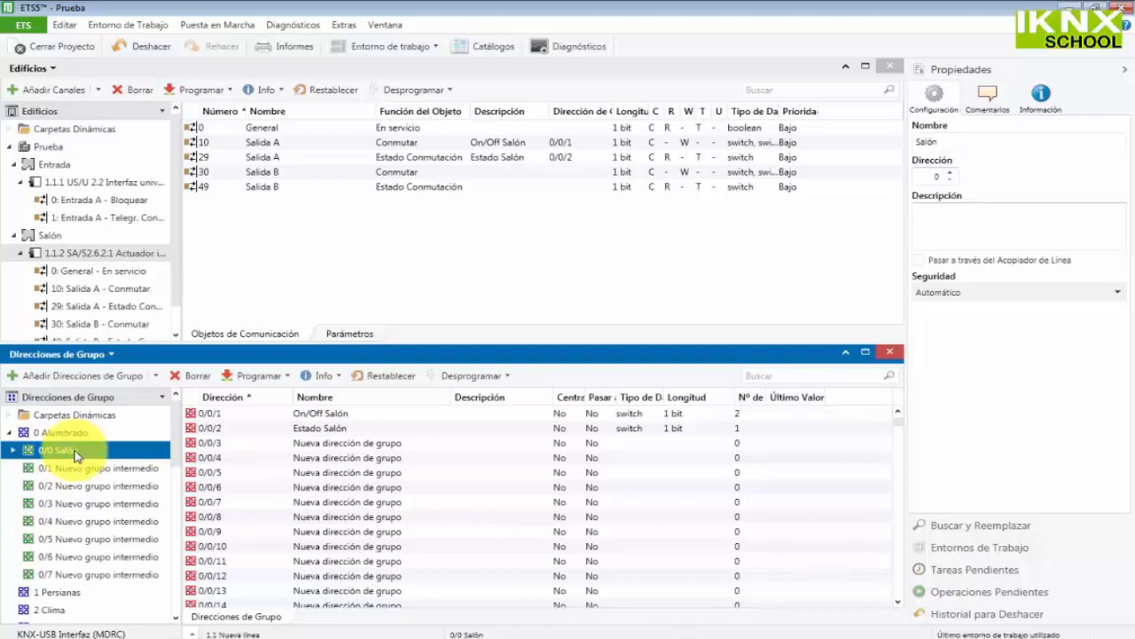
click(14, 453)
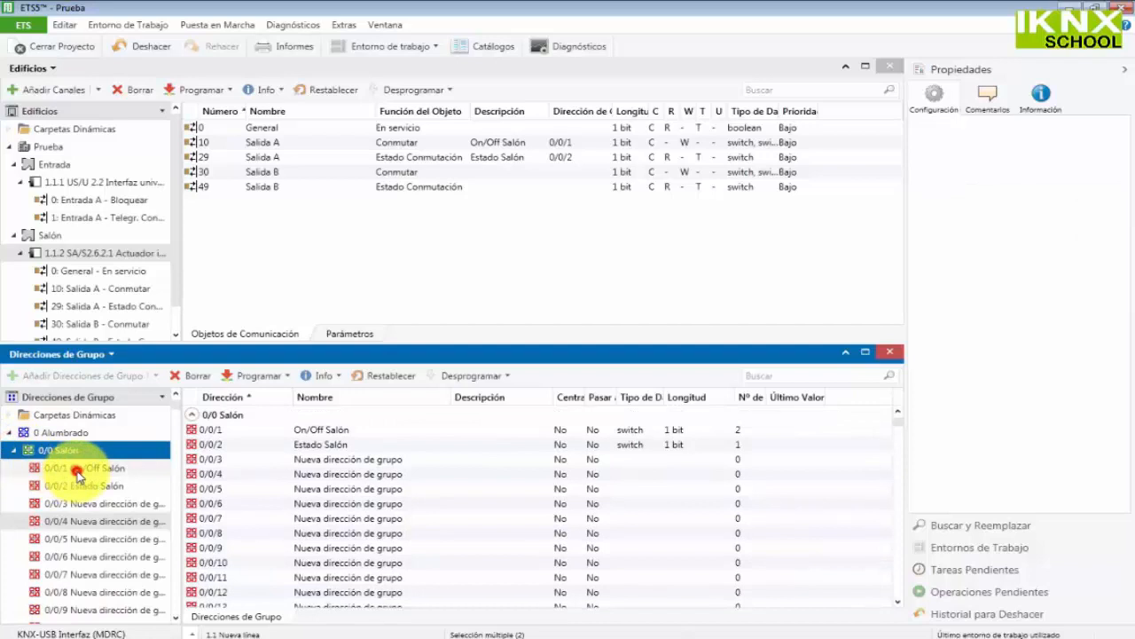
click(78, 472)
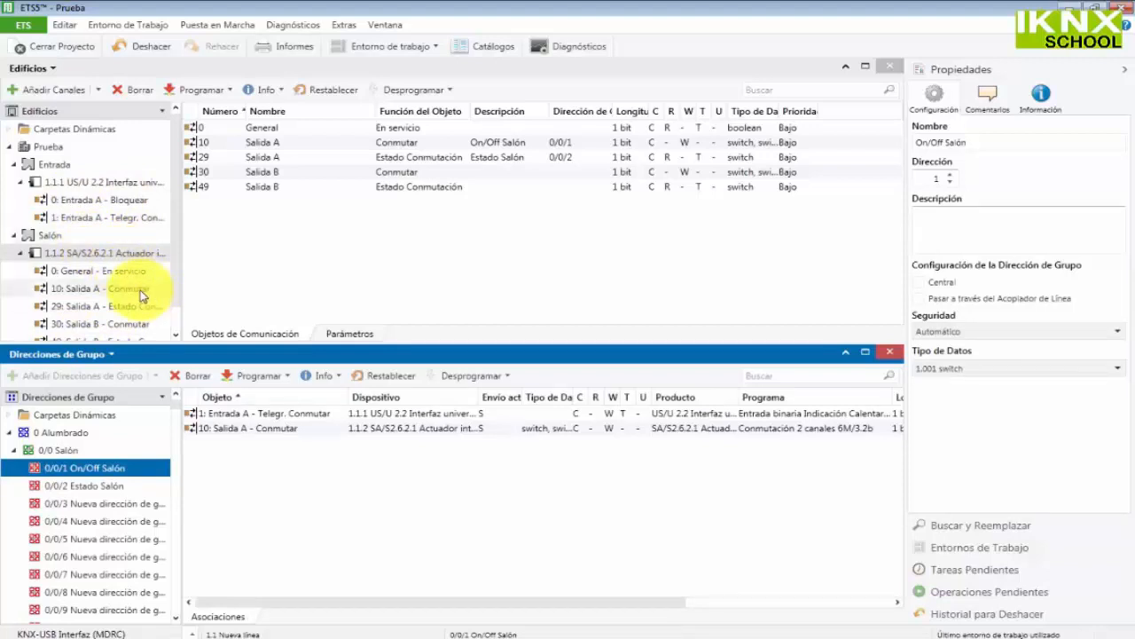
click(127, 219)
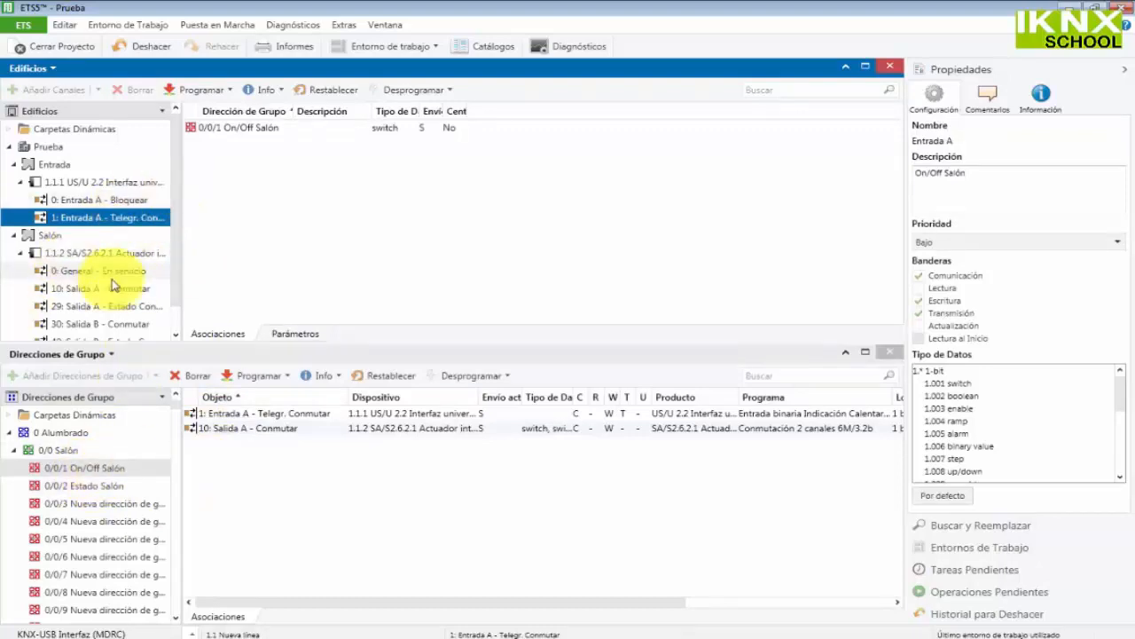
click(87, 468)
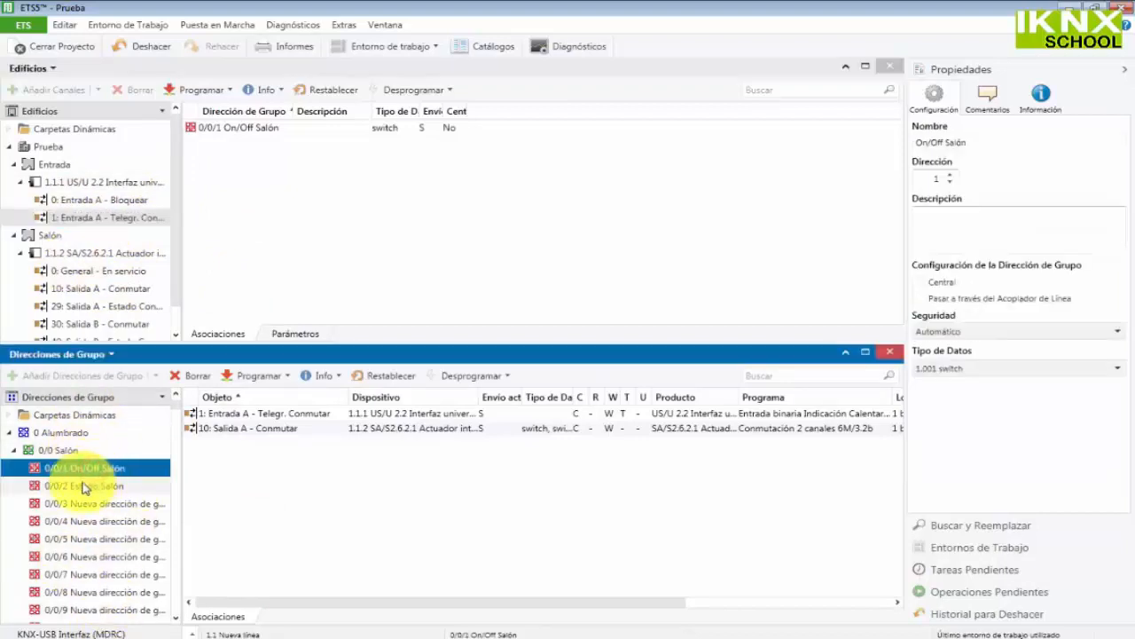
Step: Check the associations of group addresses 0/0/2 through 0/0/6 in the Salón intermediate group
click(84, 487)
click(102, 503)
click(122, 521)
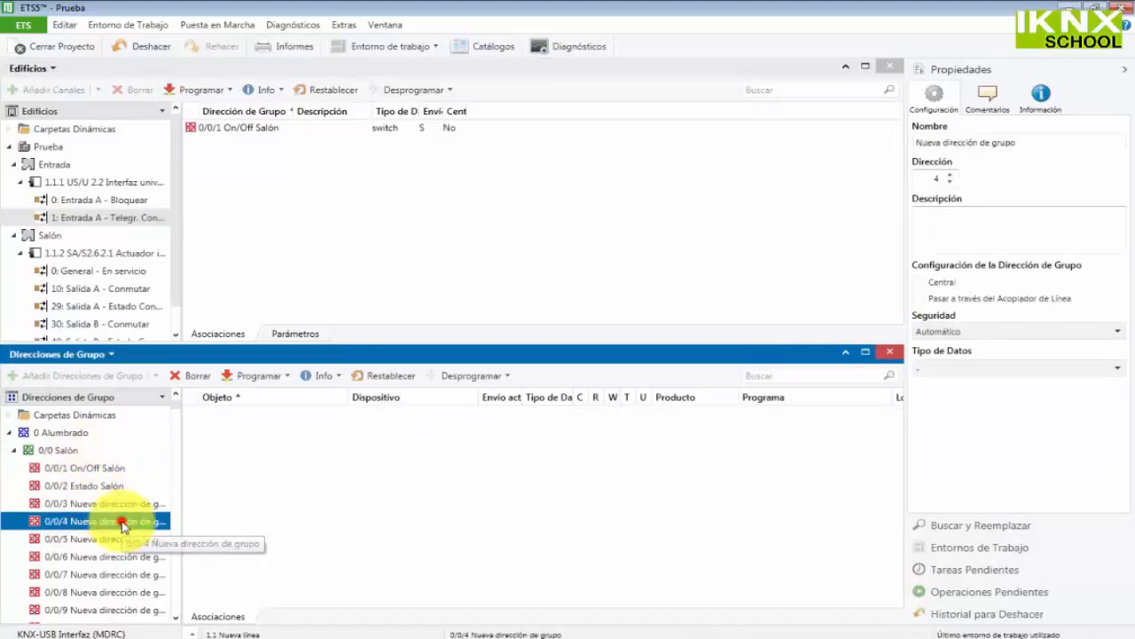
click(122, 538)
click(128, 554)
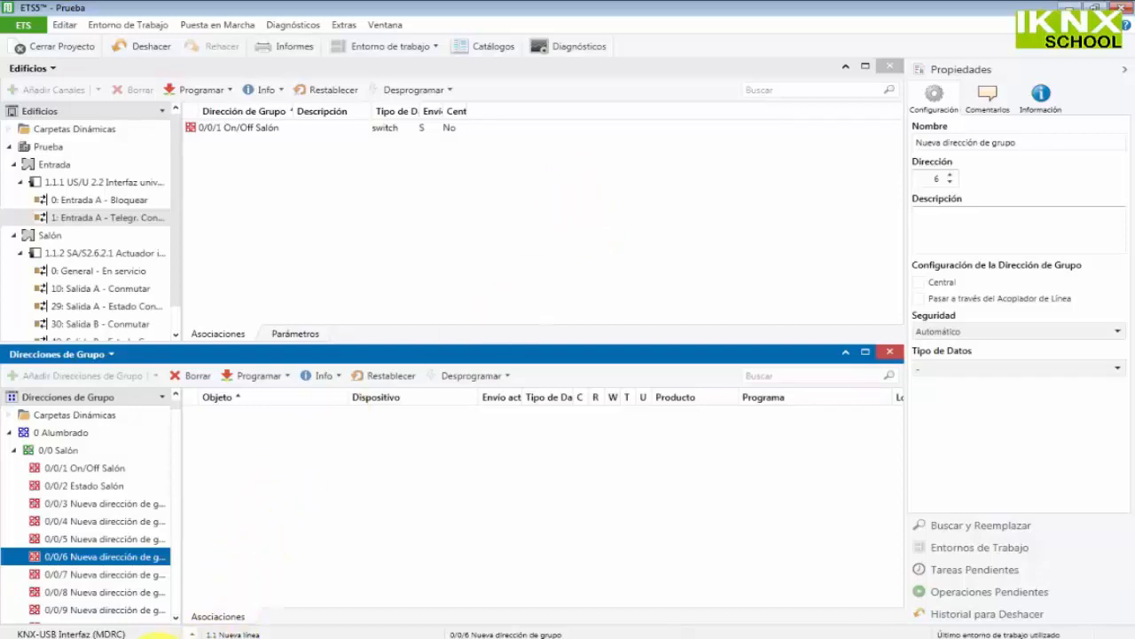
Step: Switch to the IKNX School website in the browser and go from its home page to the Descargas section
click(160, 638)
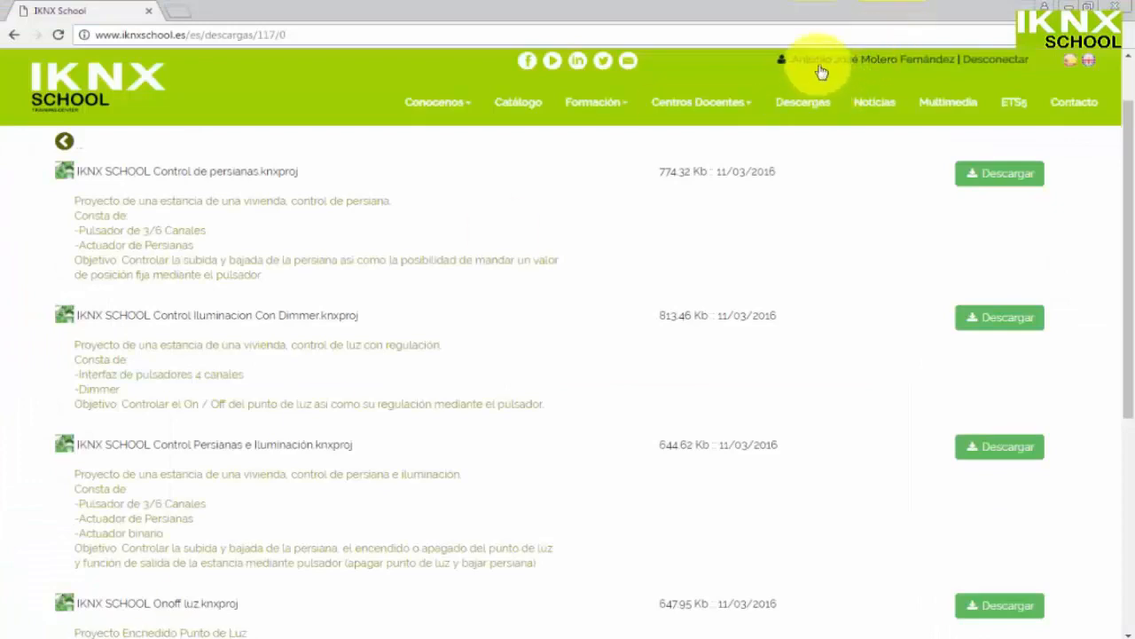
click(95, 83)
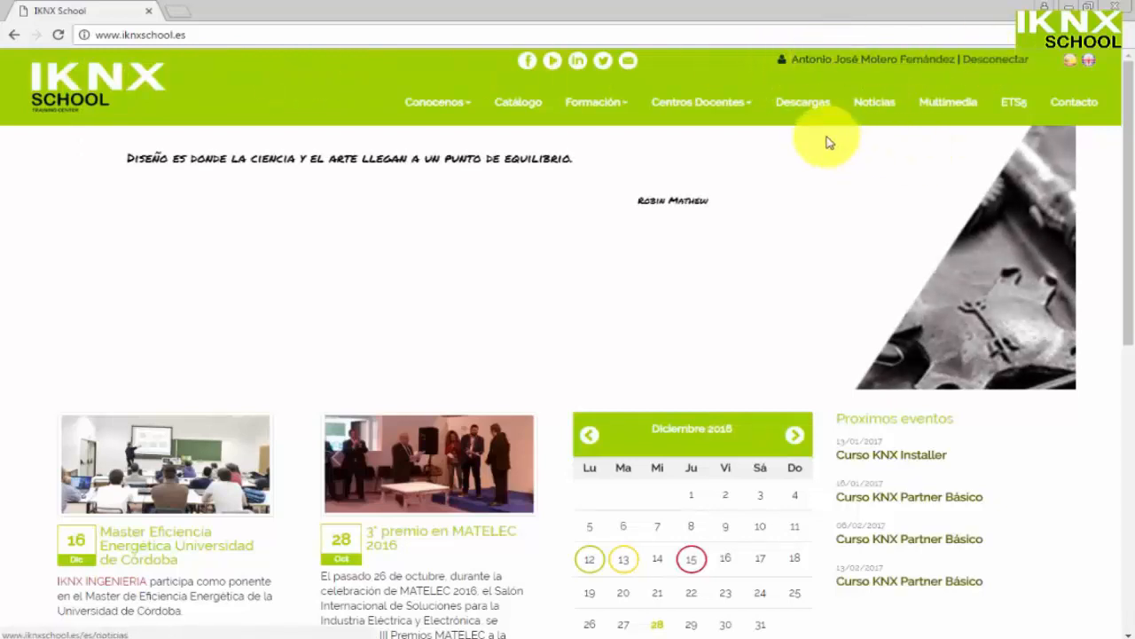
click(786, 107)
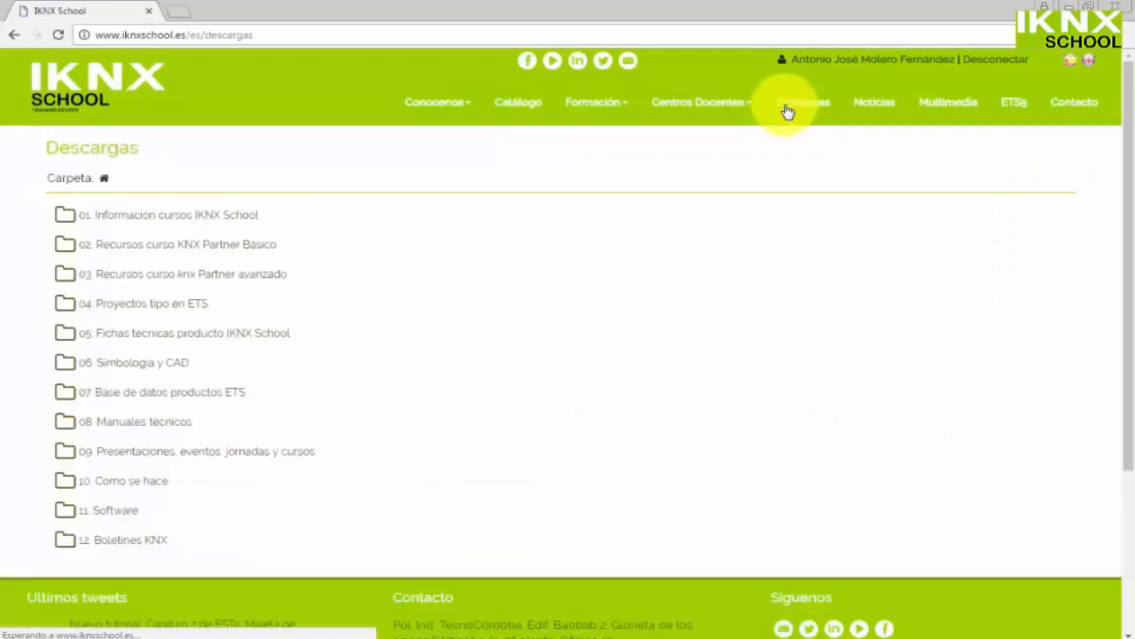